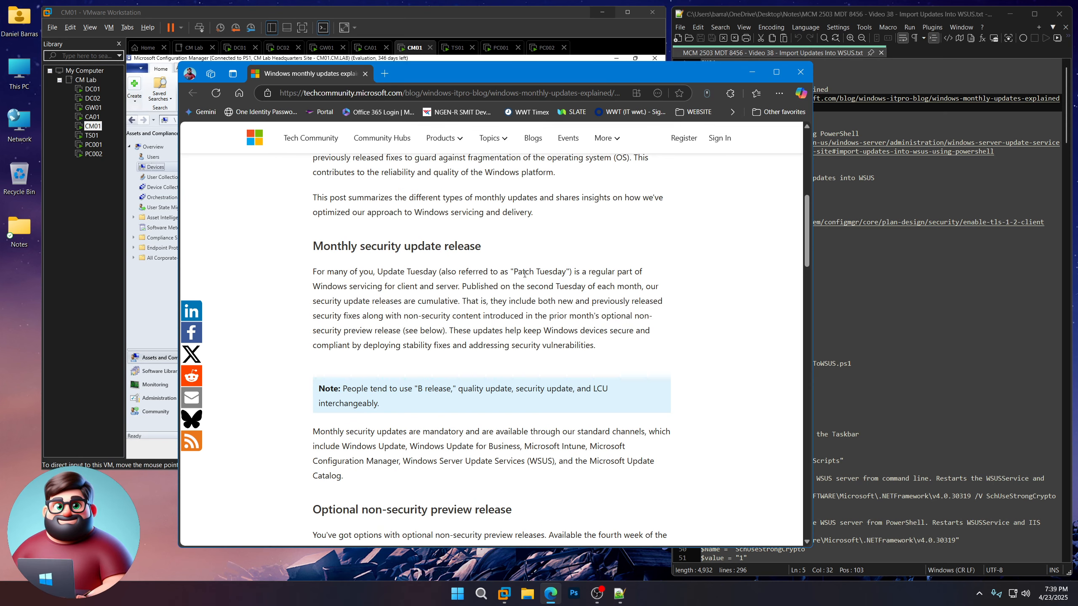
Review the article's sections on the monthly security update, optional non-security preview and out-of-band releases.
left_click_drag(515, 274, 568, 273)
scroll(429, 372, "down", 5)
scroll(429, 373, "down", 1)
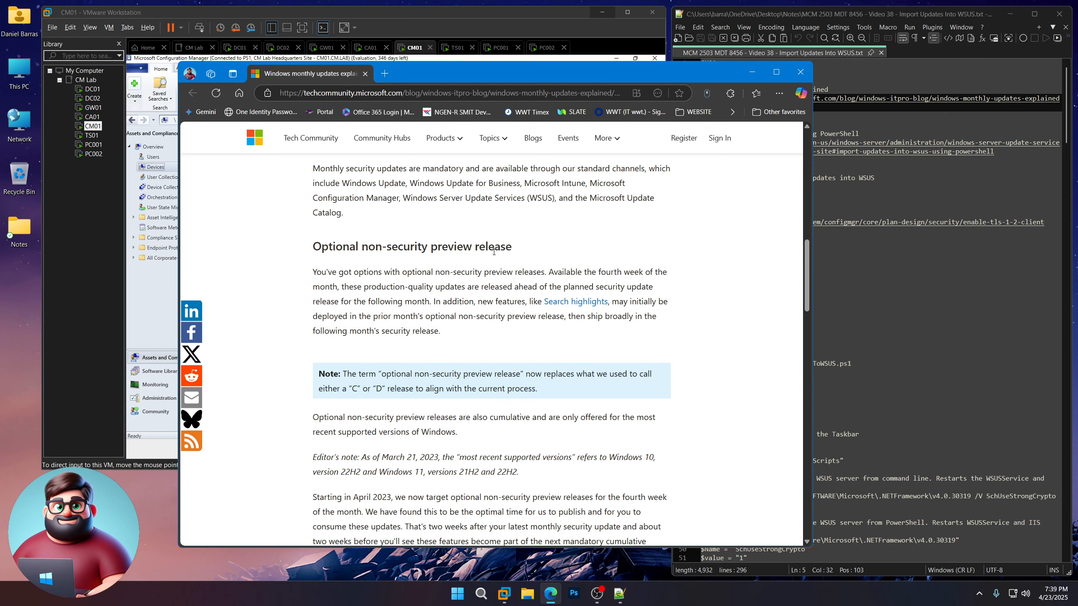
scroll(492, 253, "down", 2)
scroll(493, 252, "down", 6)
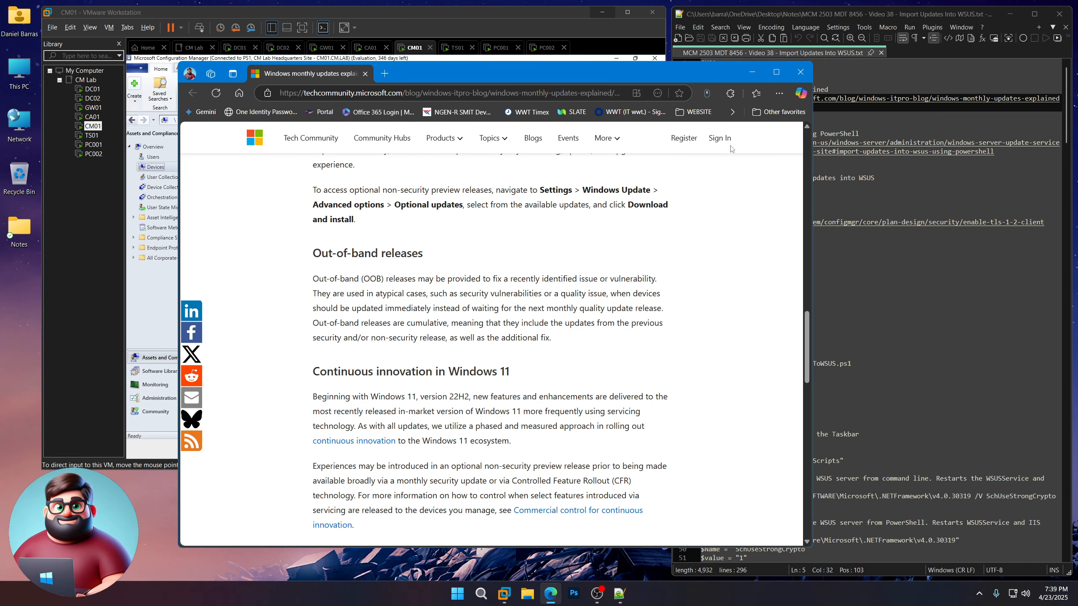
Close the article's browser window and the Configuration Manager console on CM01.
left_click(800, 71)
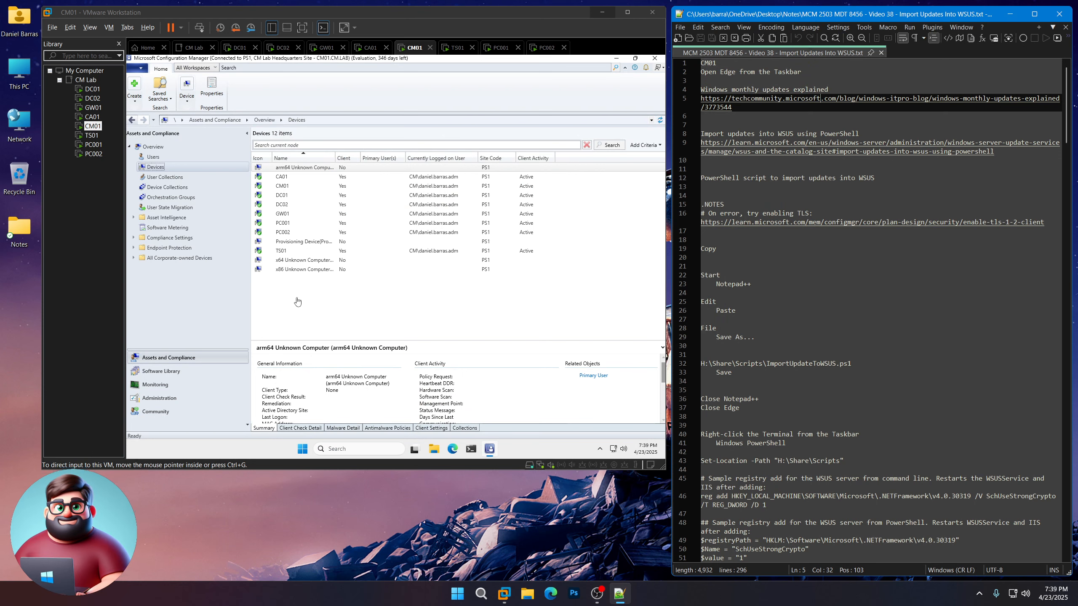
left_click(357, 314)
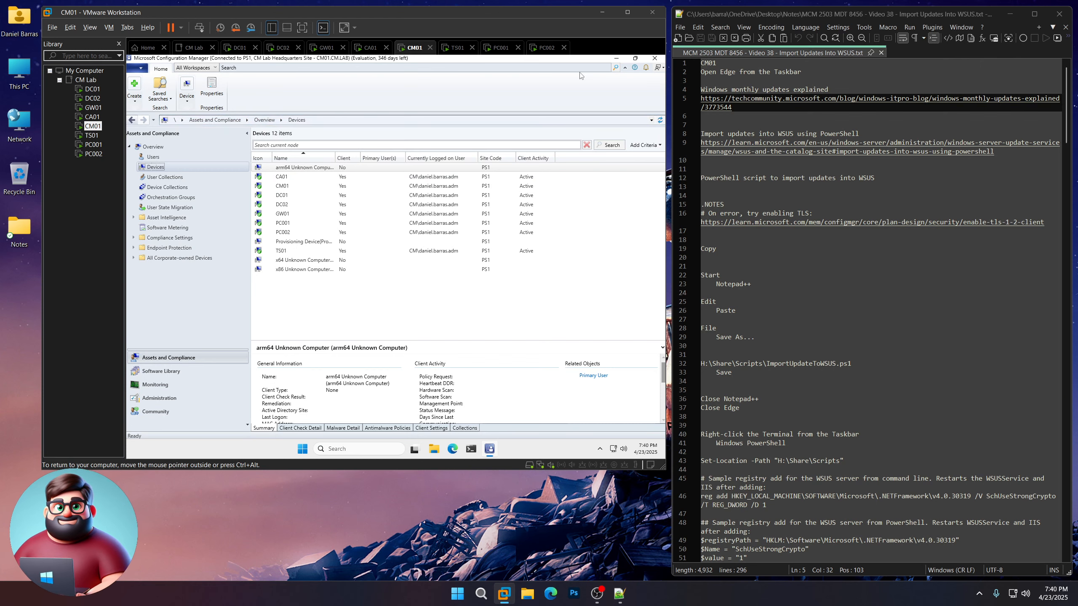
left_click(655, 58)
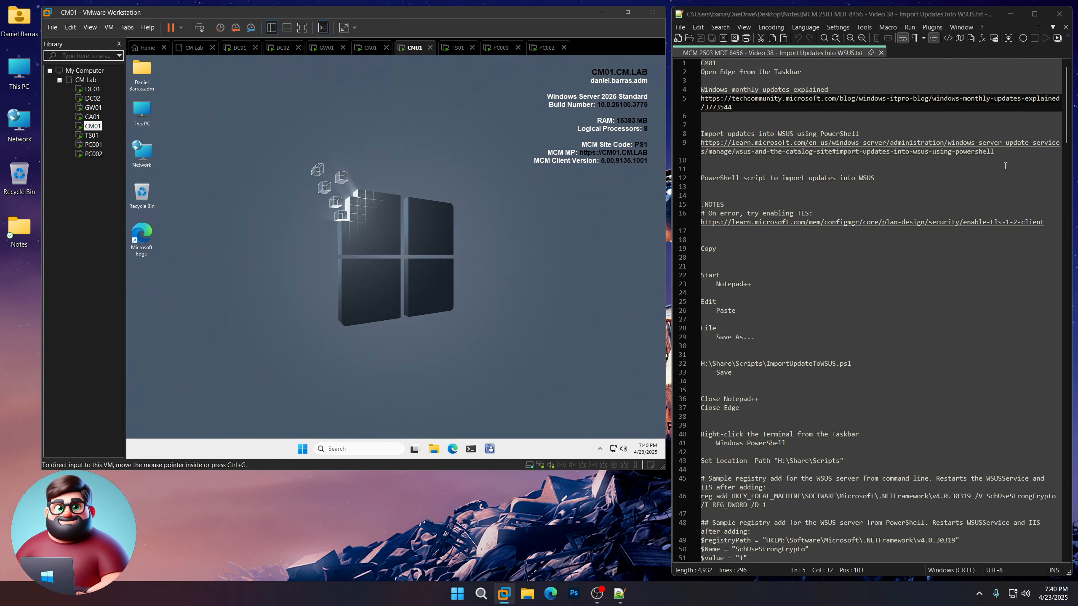
Copy the "Import updates into WSUS using PowerShell" link from the notes and open it in Edge on CM01.
left_click_drag(1004, 151, 701, 144)
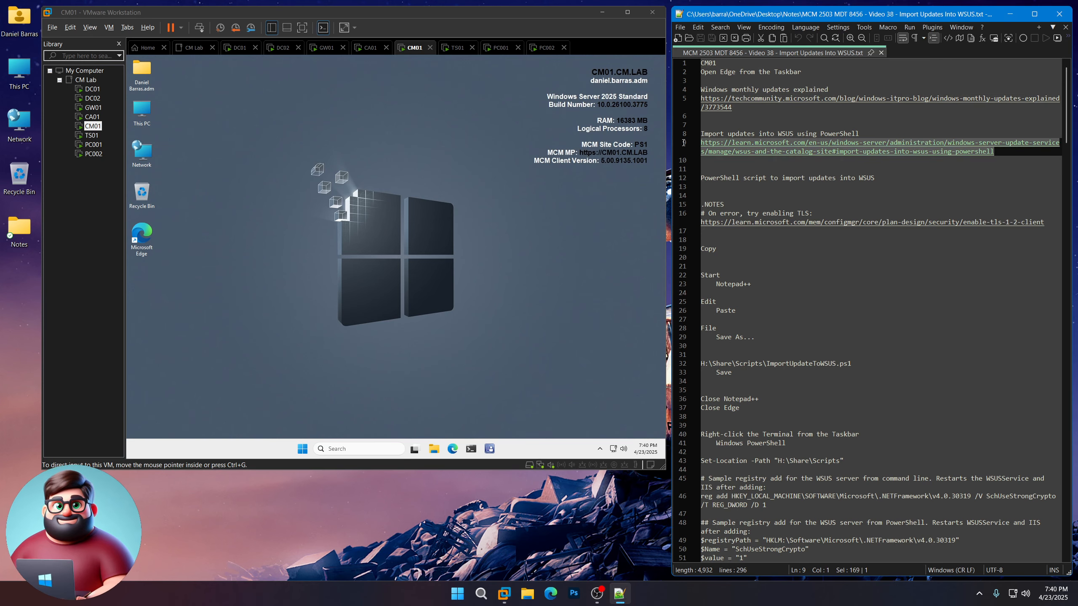
right_click(740, 151)
left_click(764, 165)
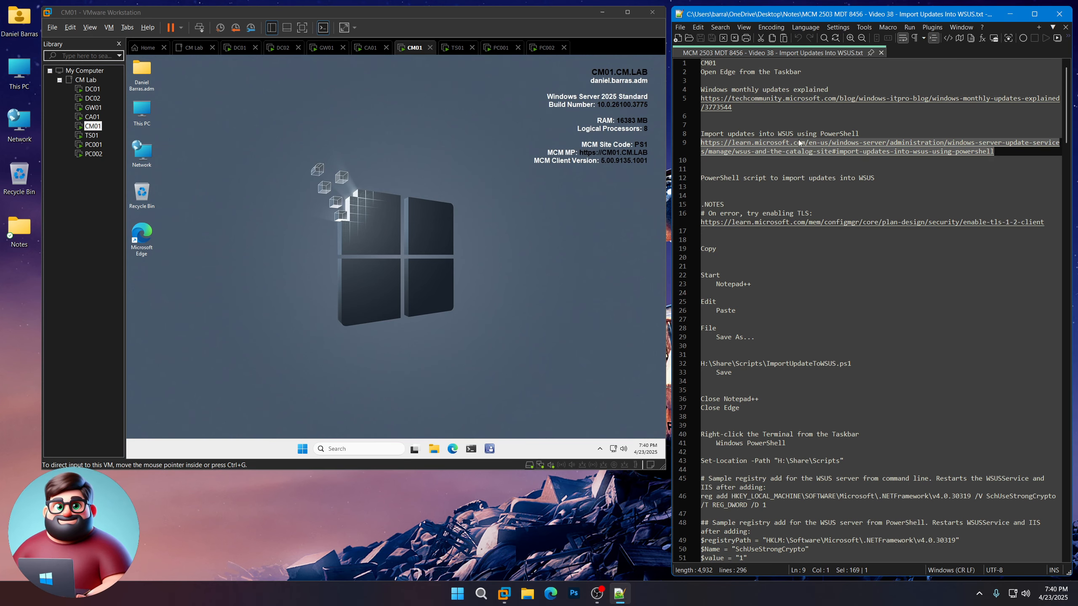
left_click(457, 351)
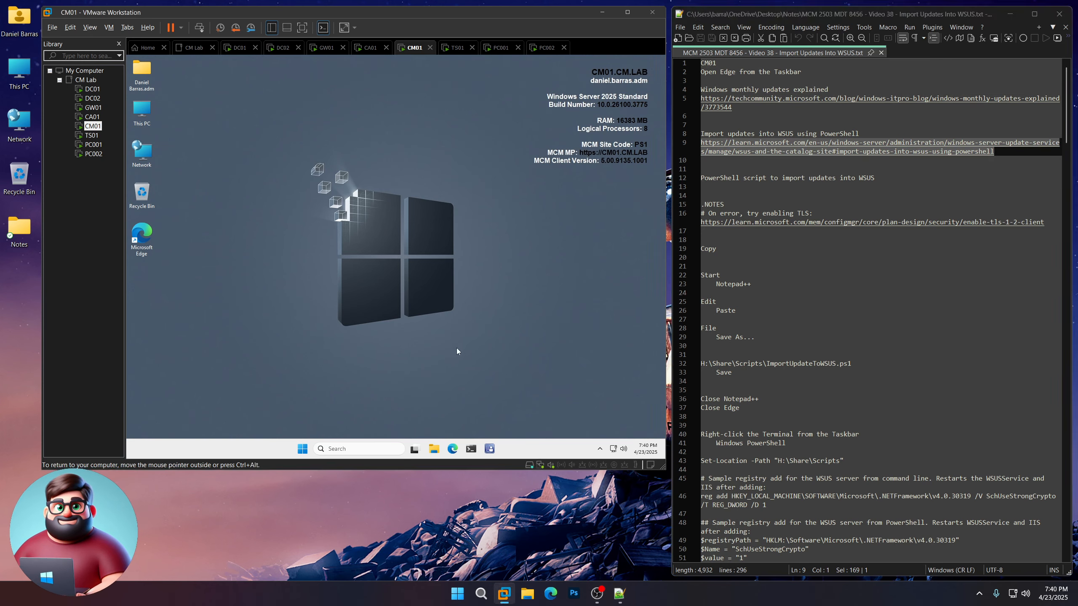
left_click(453, 451)
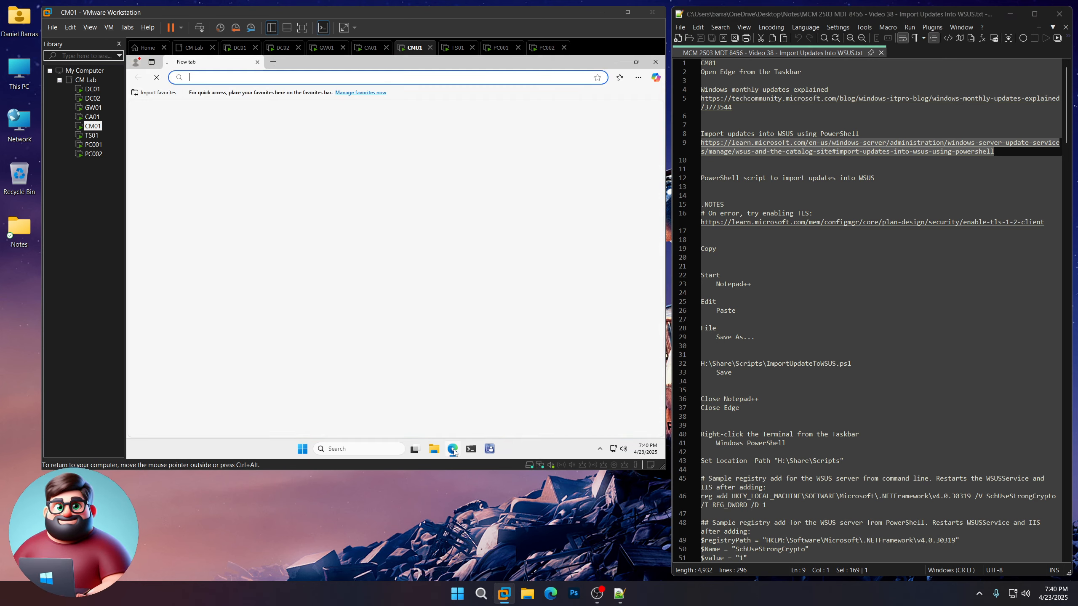
key("ctrl+v")
key("Return")
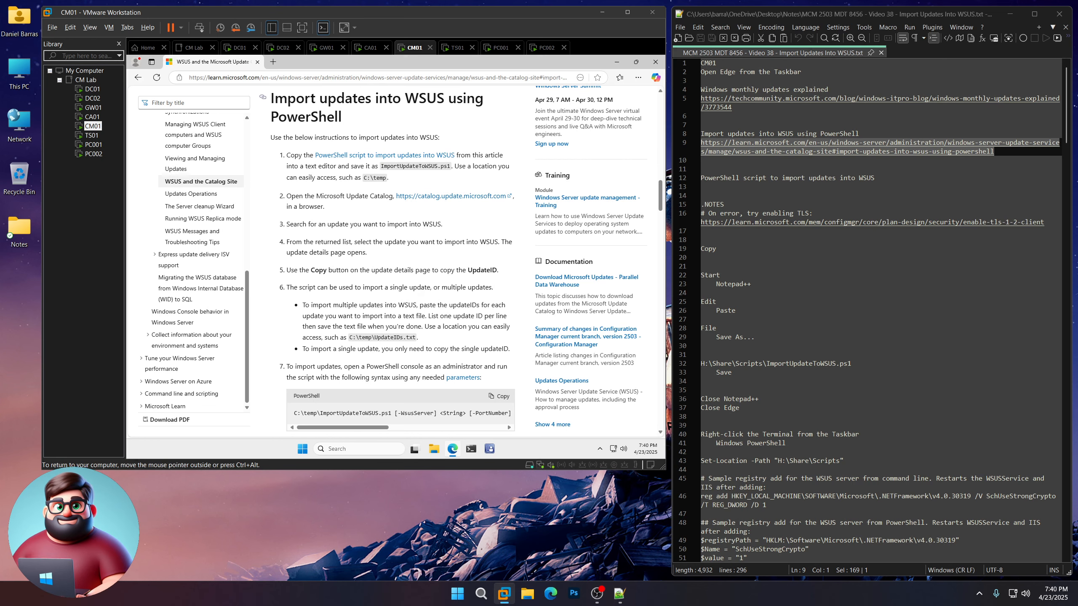
Go to the article's "PowerShell script to import updates into WSUS" section and copy the whole script.
left_click(364, 156)
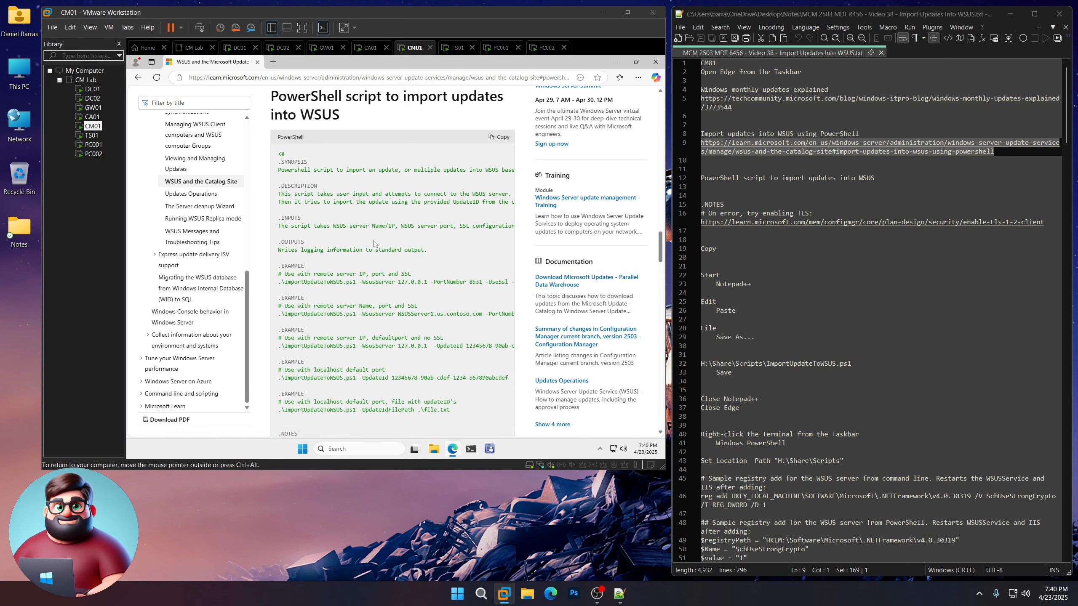
scroll(398, 268, "down", 6)
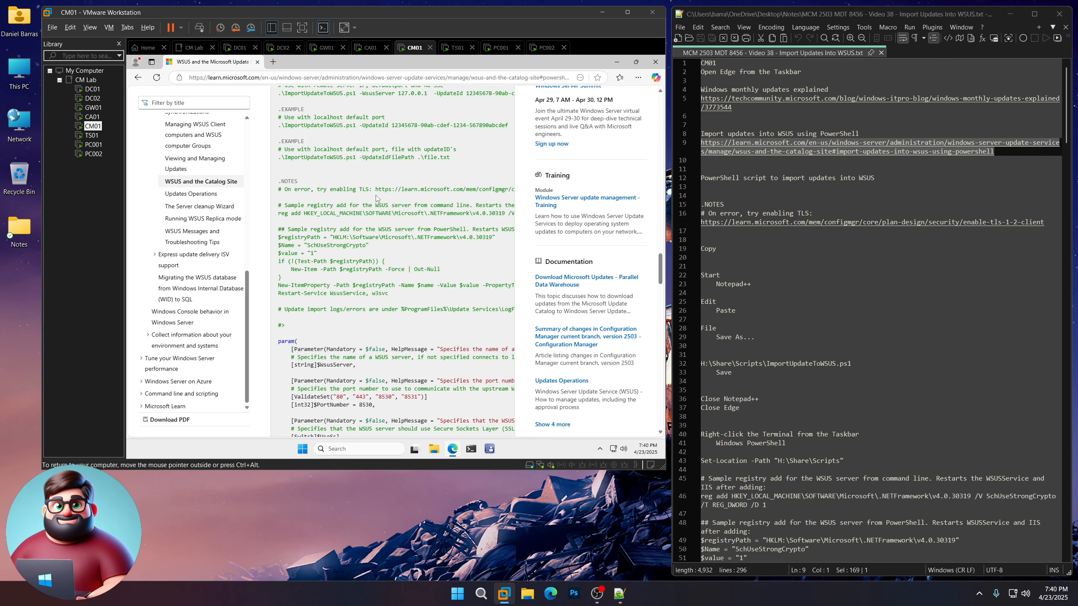
scroll(376, 199, "up", 9)
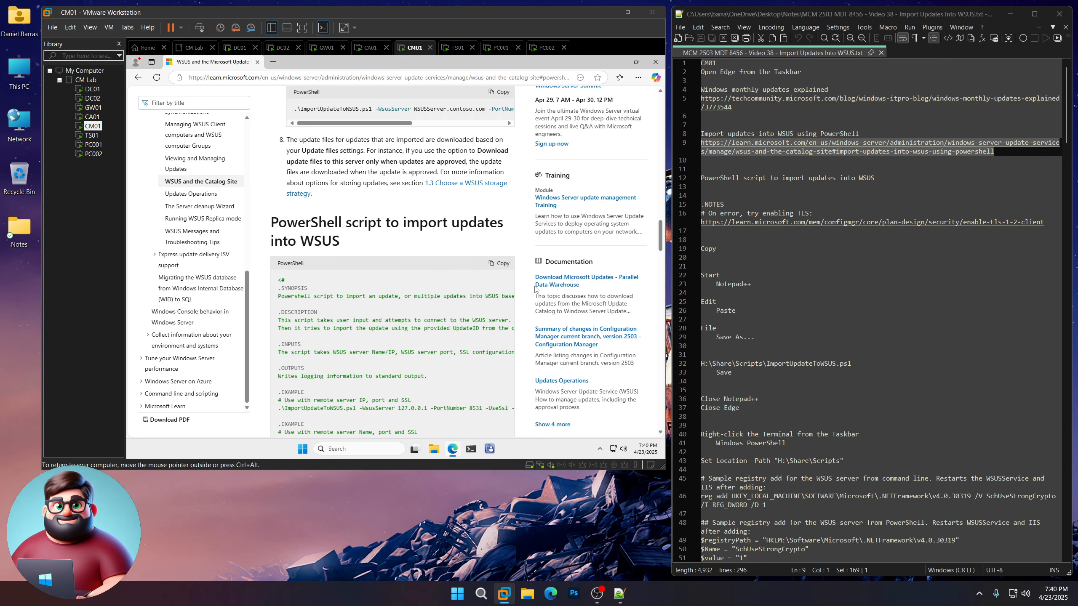
left_click(501, 264)
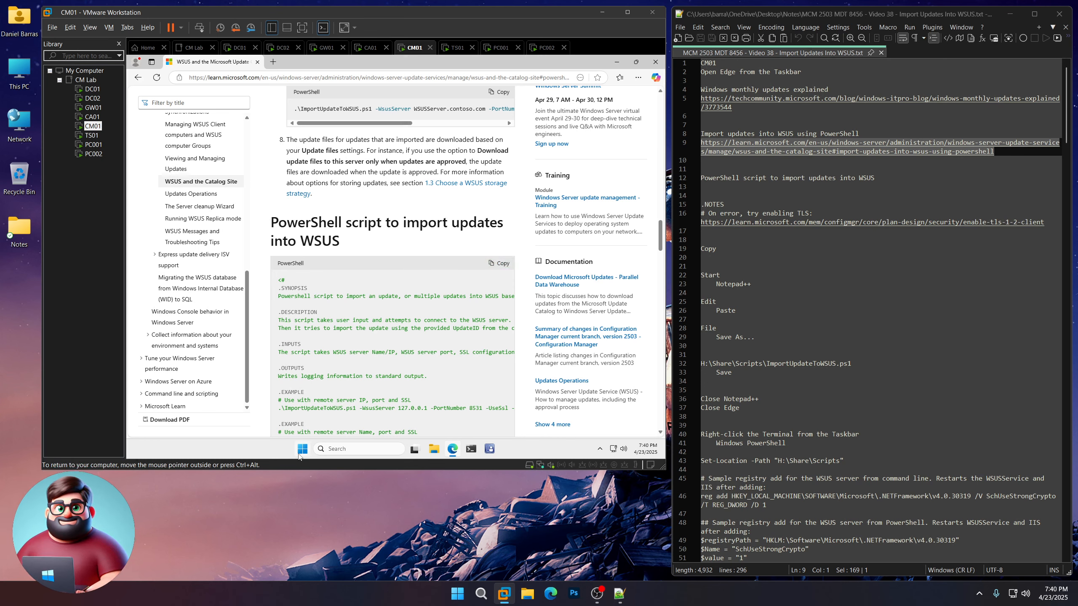
Open Notepad++ on CM01 and paste the copied script into the new document.
left_click(303, 449)
left_click(375, 235)
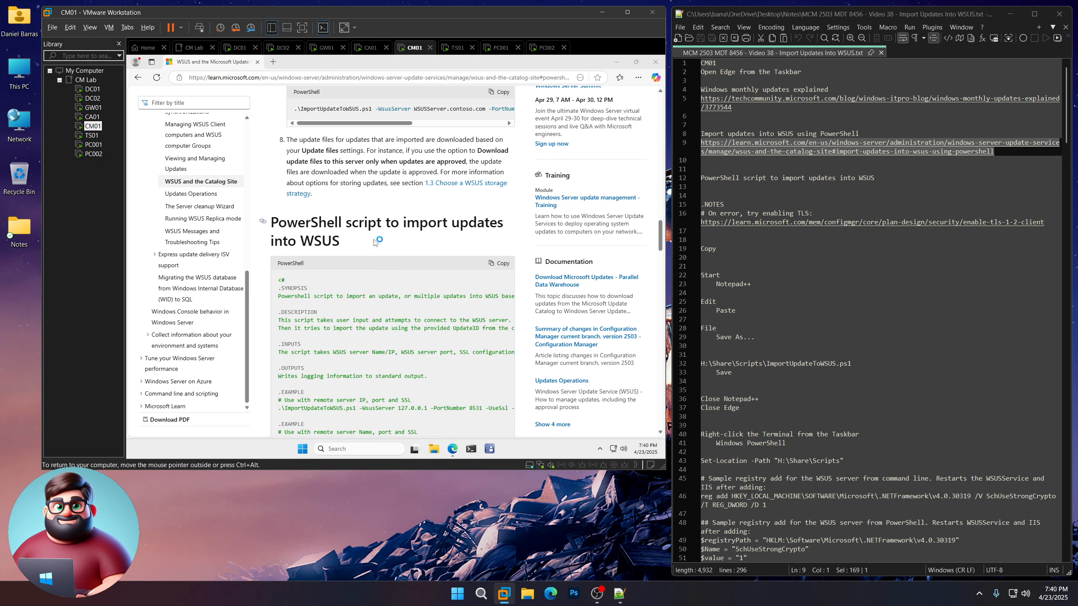
left_click(201, 84)
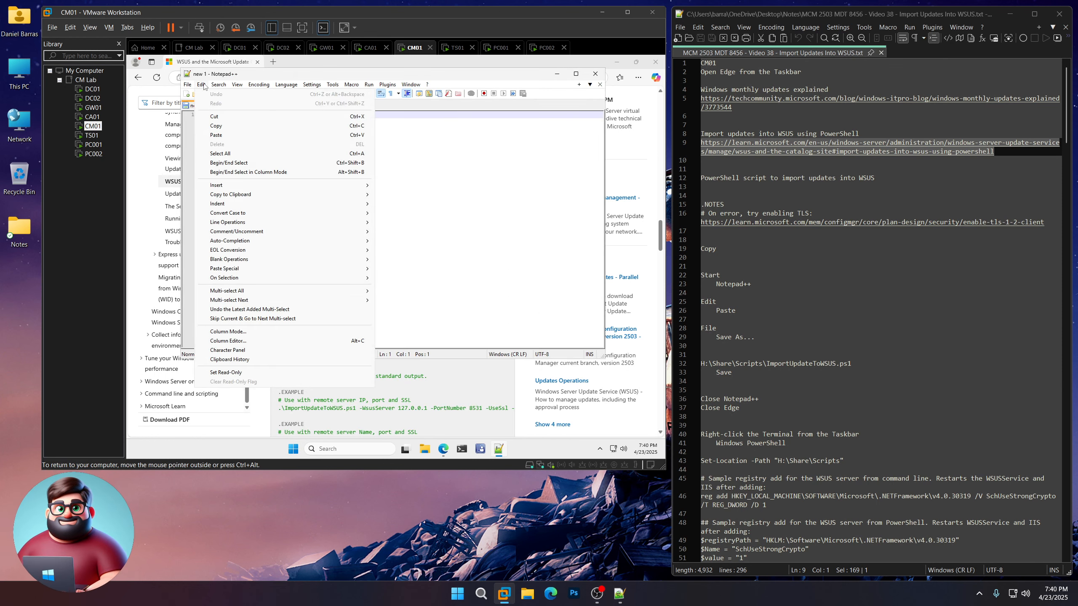
left_click(216, 135)
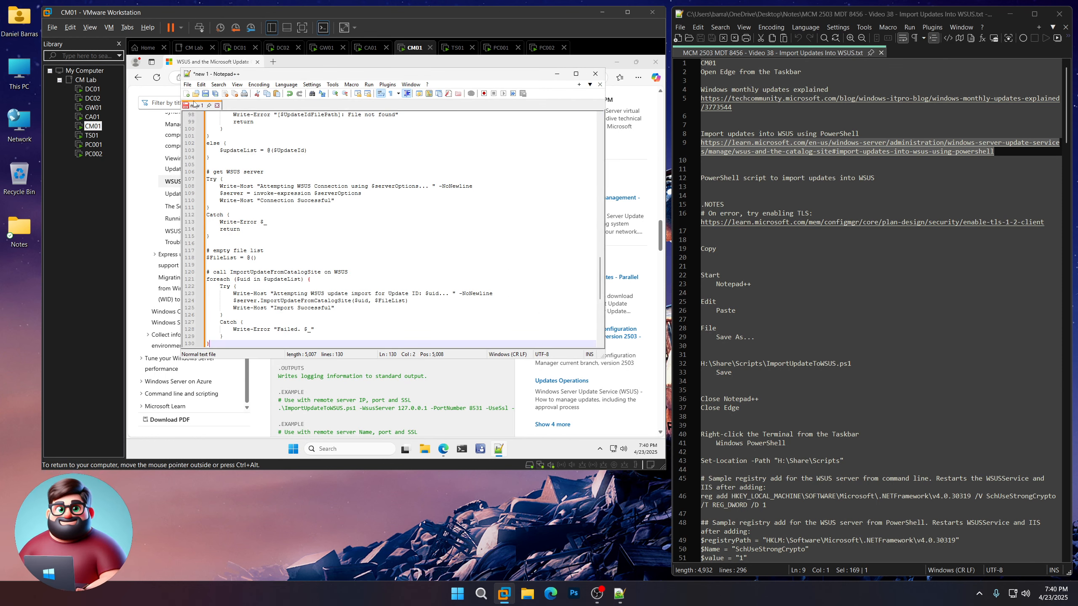
Save the script as H:\Share\Scripts\ImportUpdateToWSUS.ps1 using the path from the notes, and close Notepad++ and Edge on CM01.
left_click(187, 85)
left_click(217, 162)
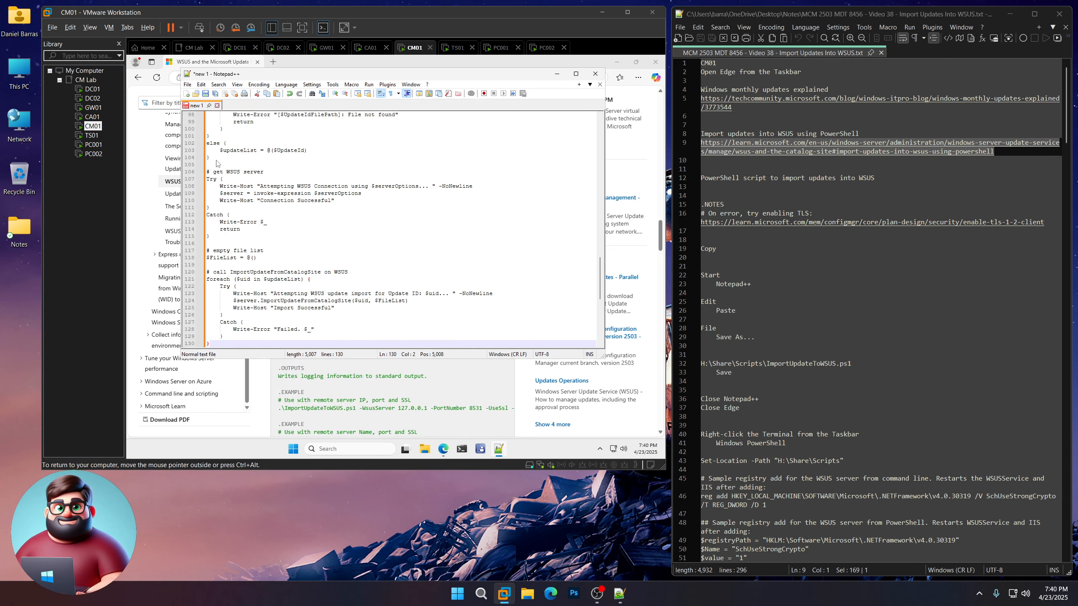
left_click_drag(862, 366, 701, 366)
right_click(744, 368)
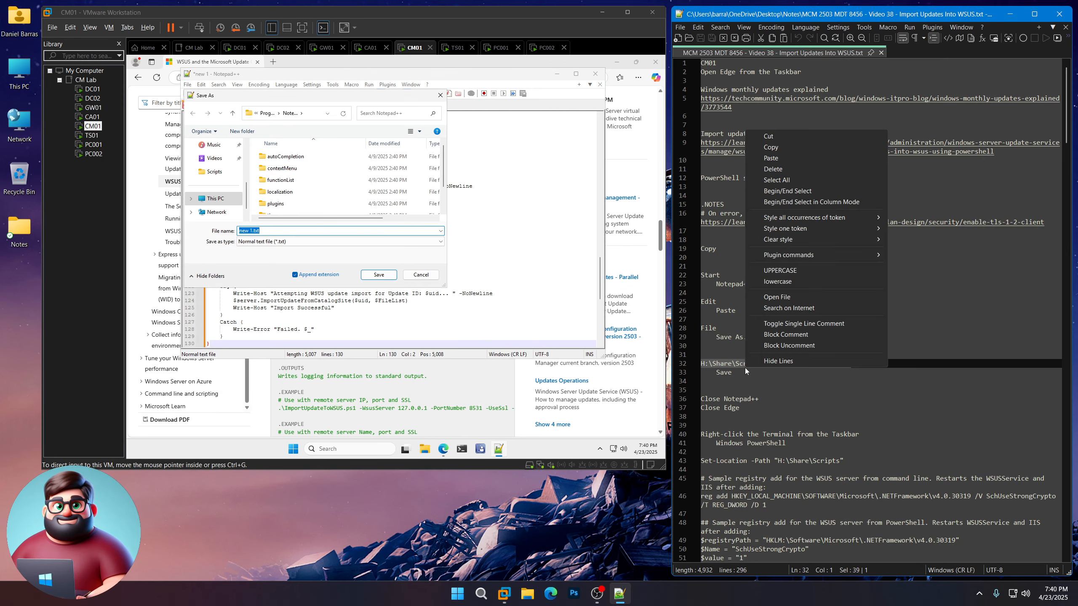
left_click(770, 147)
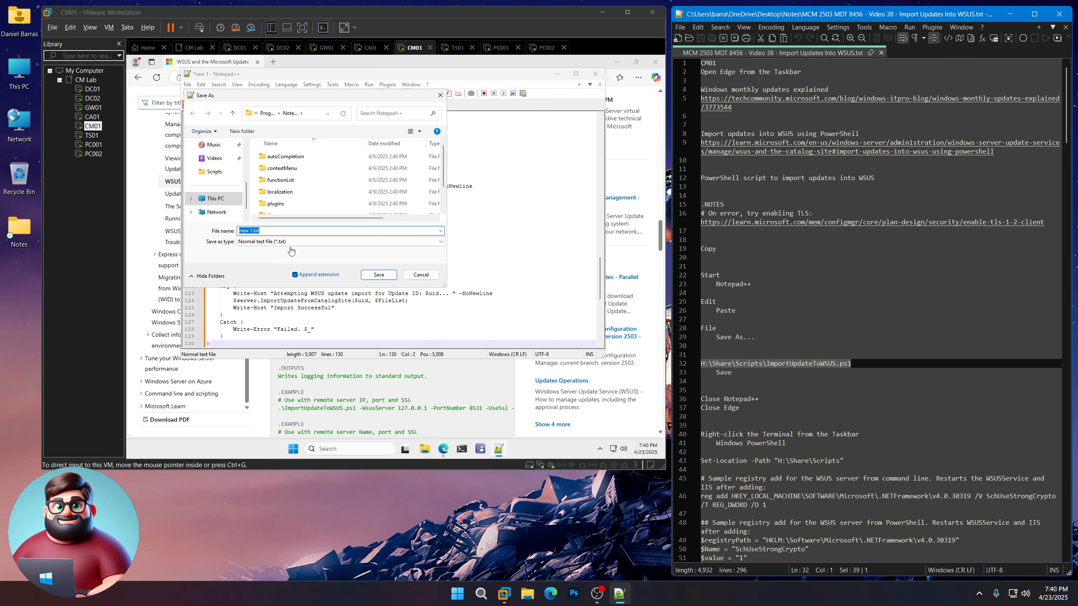
left_click(225, 266)
key("ctrl+v")
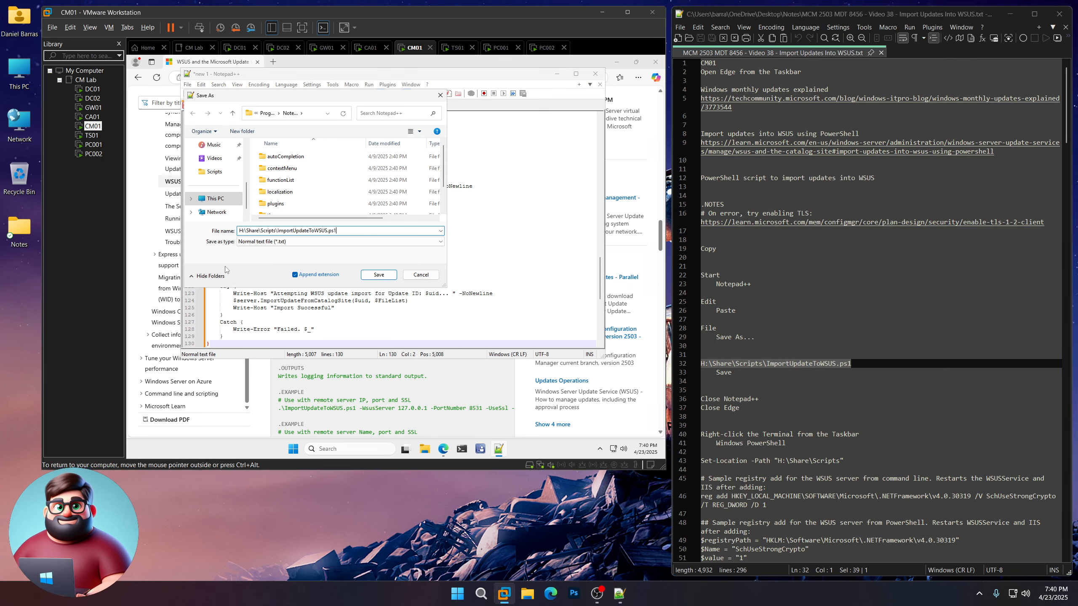
left_click(380, 275)
left_click(596, 73)
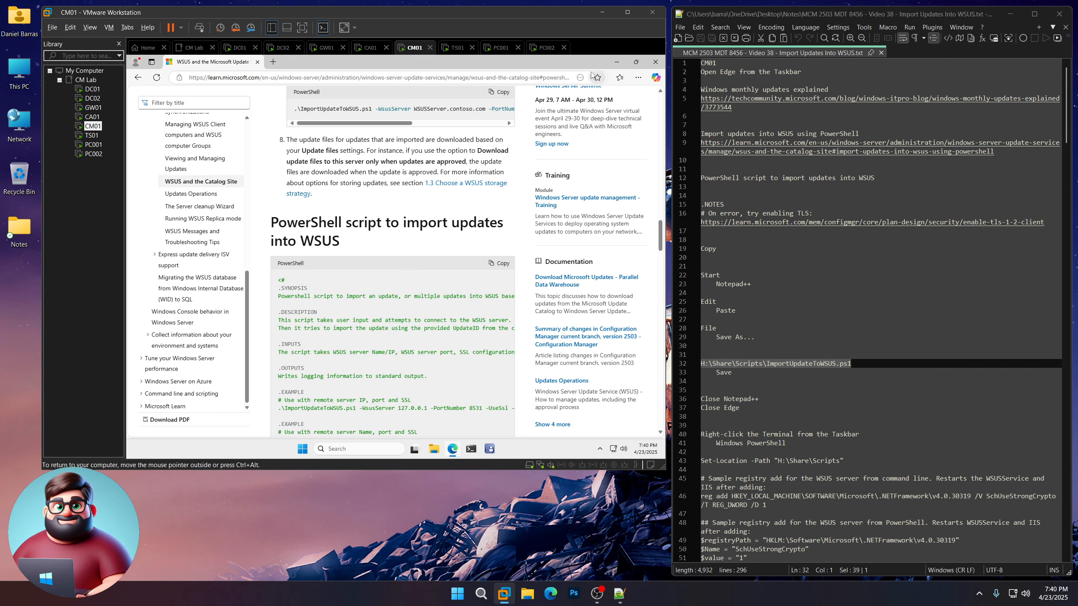
left_click(655, 64)
Open a Windows PowerShell session on CM01.
scroll(870, 306, "down", 8)
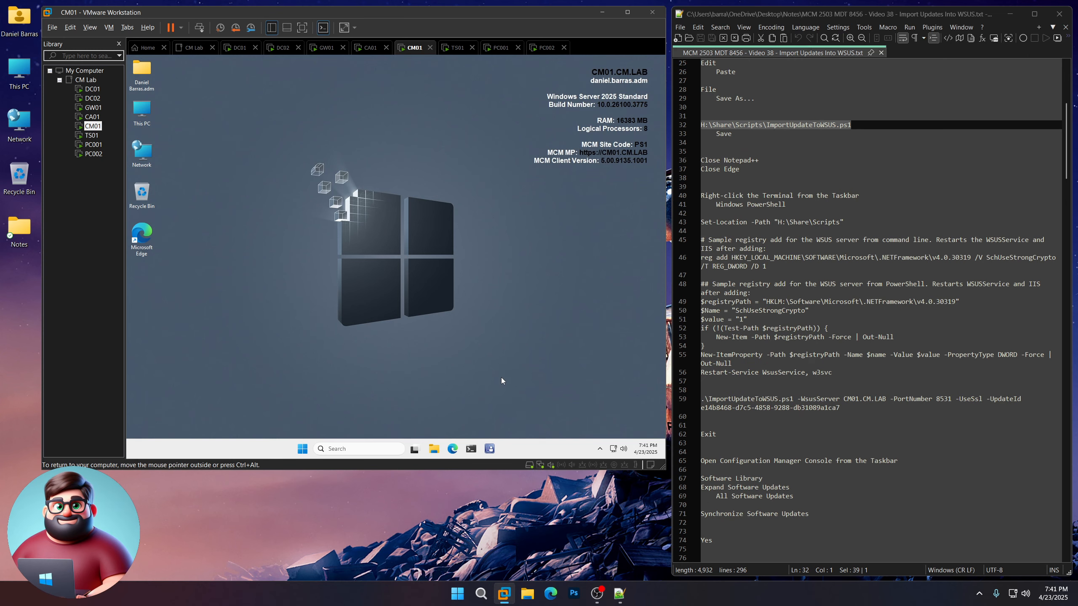
right_click(473, 451)
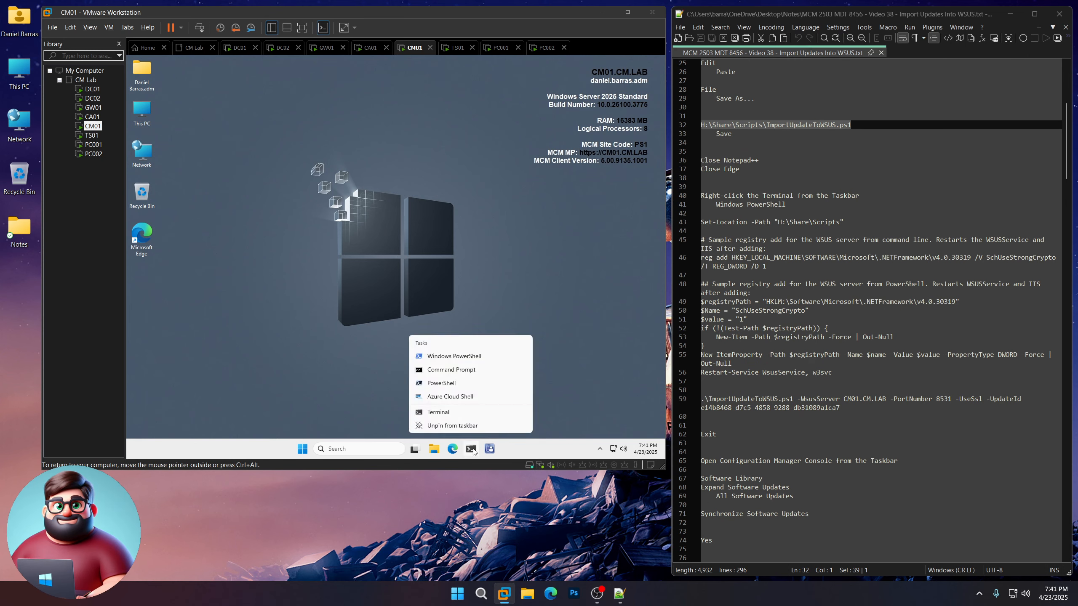
left_click(463, 357)
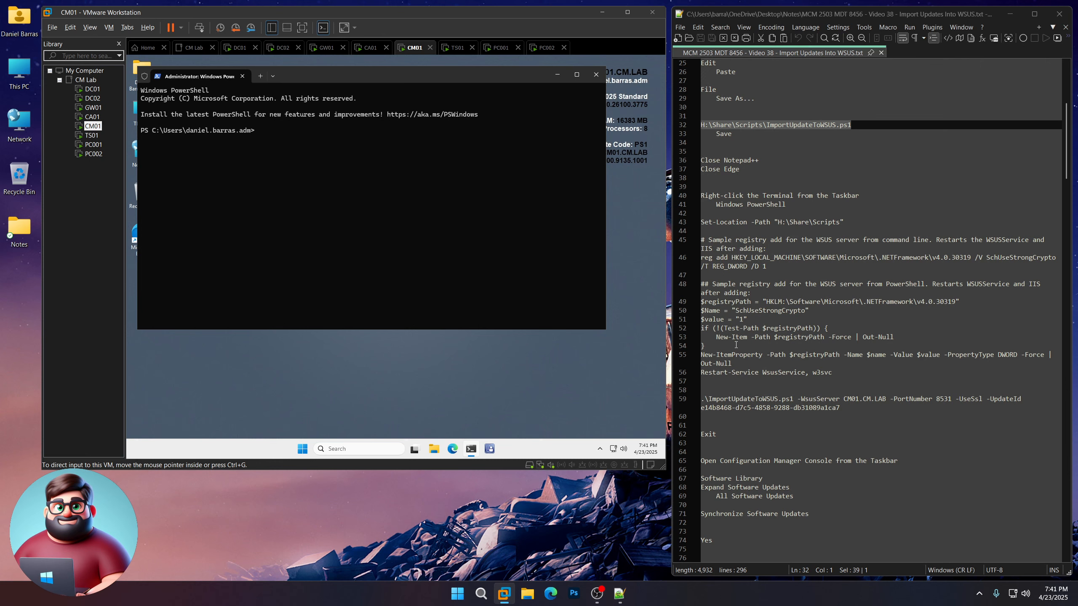
Run the notes' command block from Set-Location "H:\Share\Scripts" through Restart-Service, setting SchUseStrongCrypto to 1 and restarting WsusService and w3svc.
left_click_drag(703, 381, 691, 222)
right_click(724, 253)
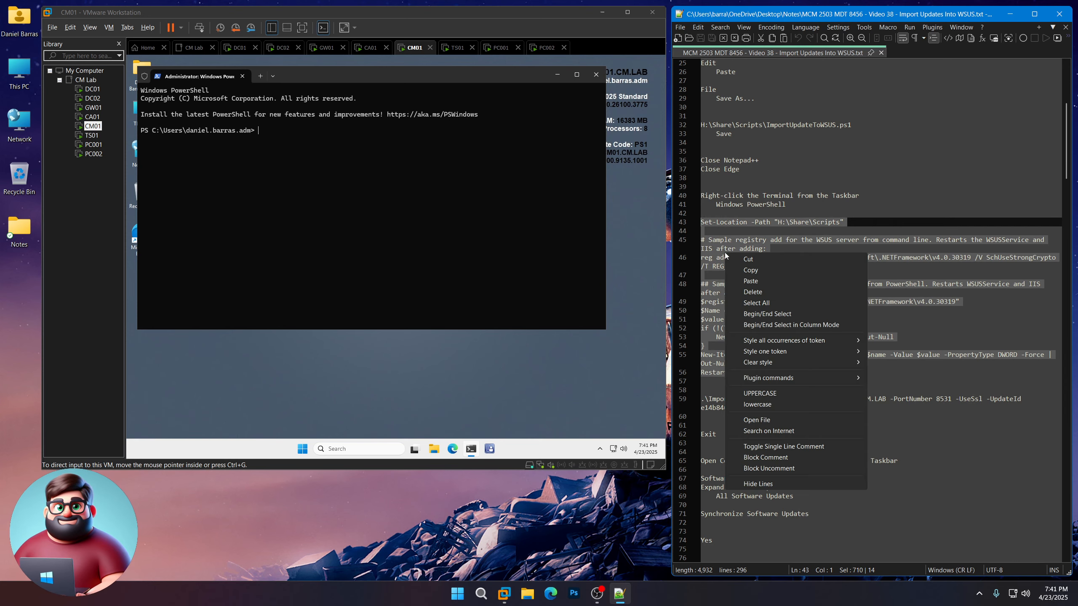
left_click(731, 270)
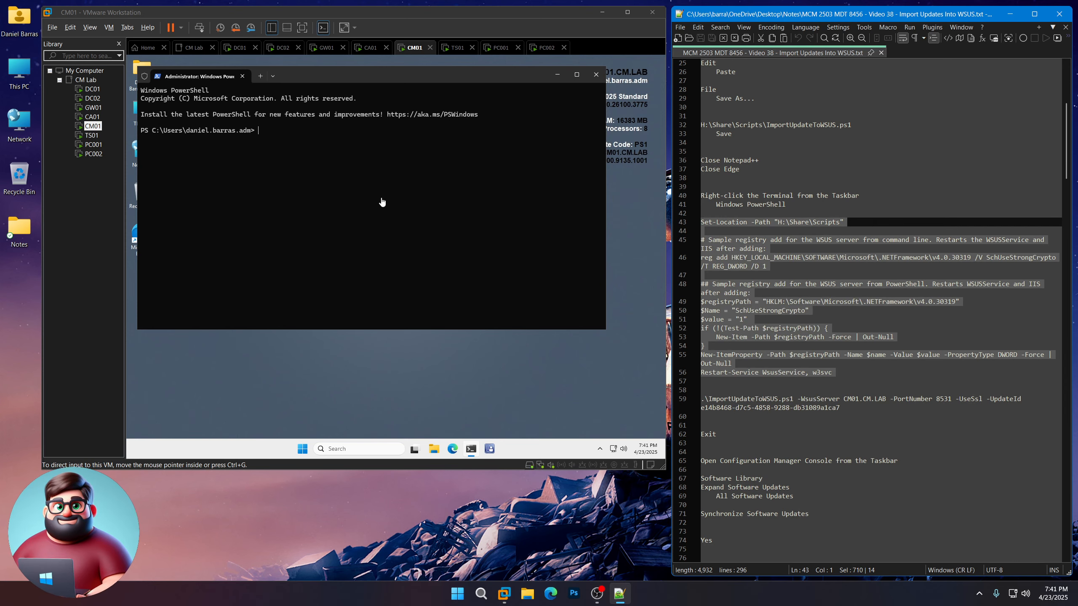
left_click(335, 194)
right_click(336, 195)
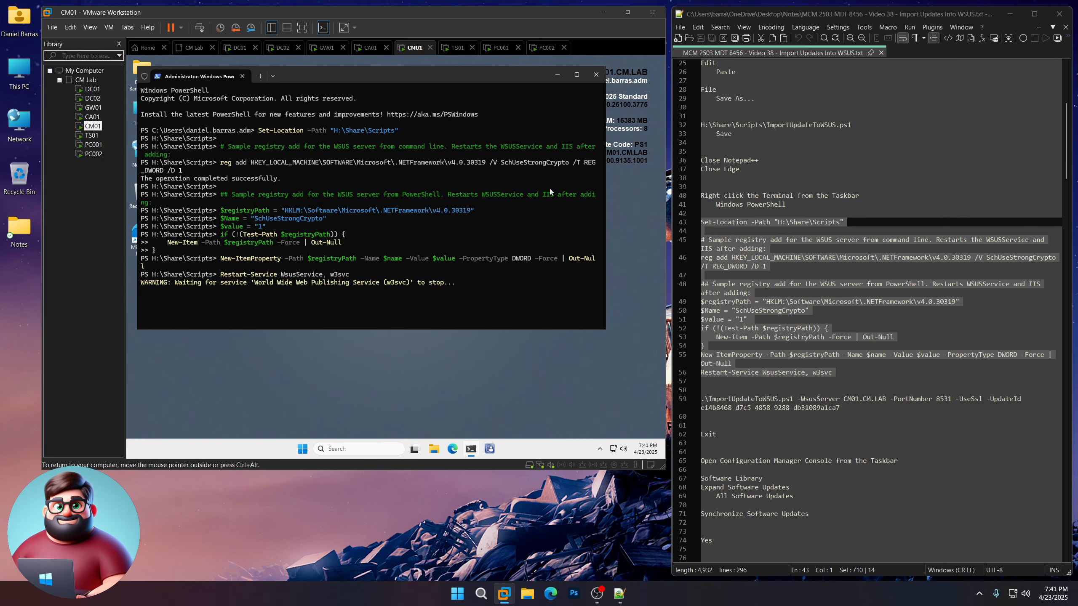
Switch to Edge on the host computer and open the Microsoft Update Catalog at catalog.update.microsoft.com.
scroll(785, 327, "down", 5)
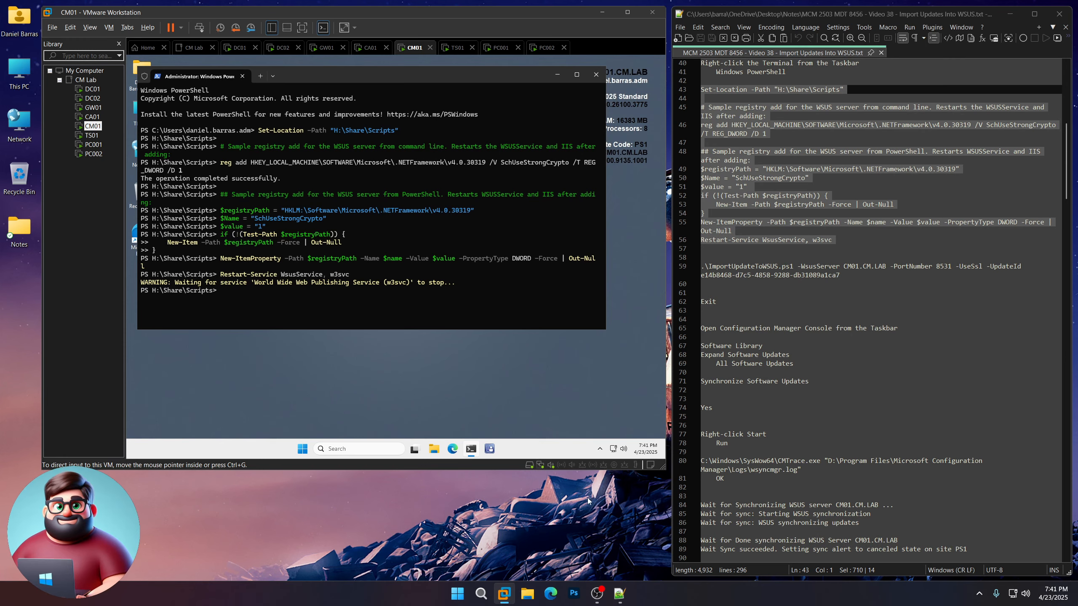
left_click(550, 593)
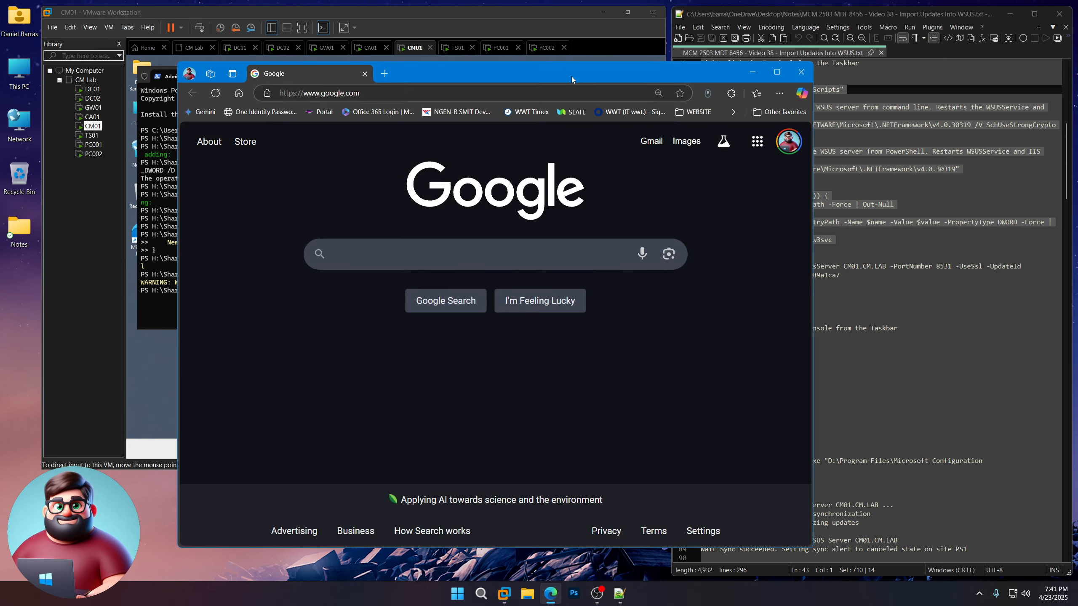
left_click_drag(572, 77, 448, 86)
left_click(400, 105)
type("catalog.update.microsoft.com")
key("Return")
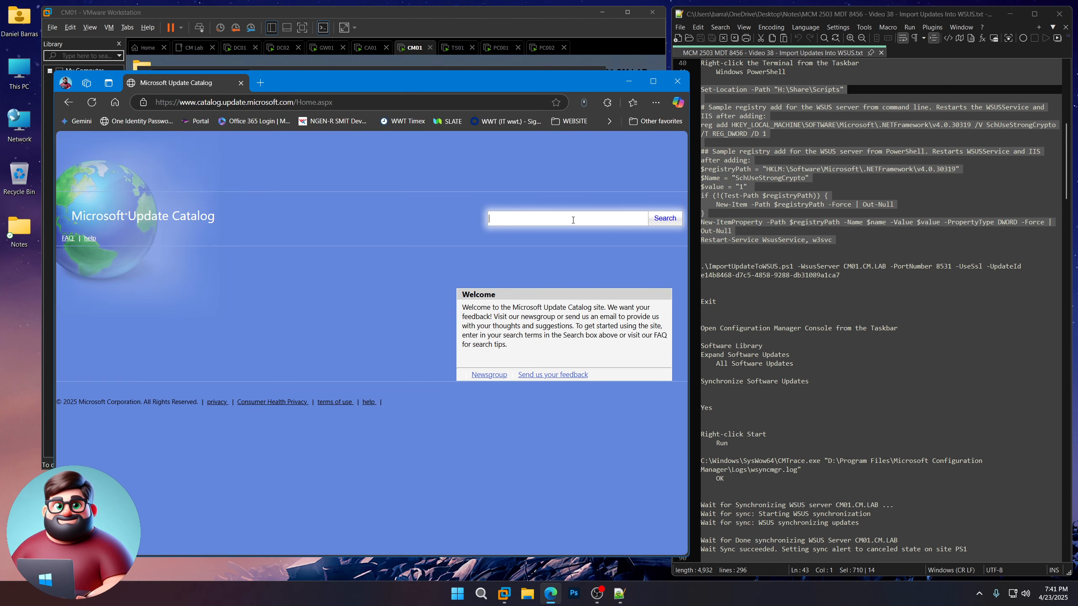
Search the Microsoft Update Catalog for "04-2025 Cumulative Update 24H2 x64".
type("04-20")
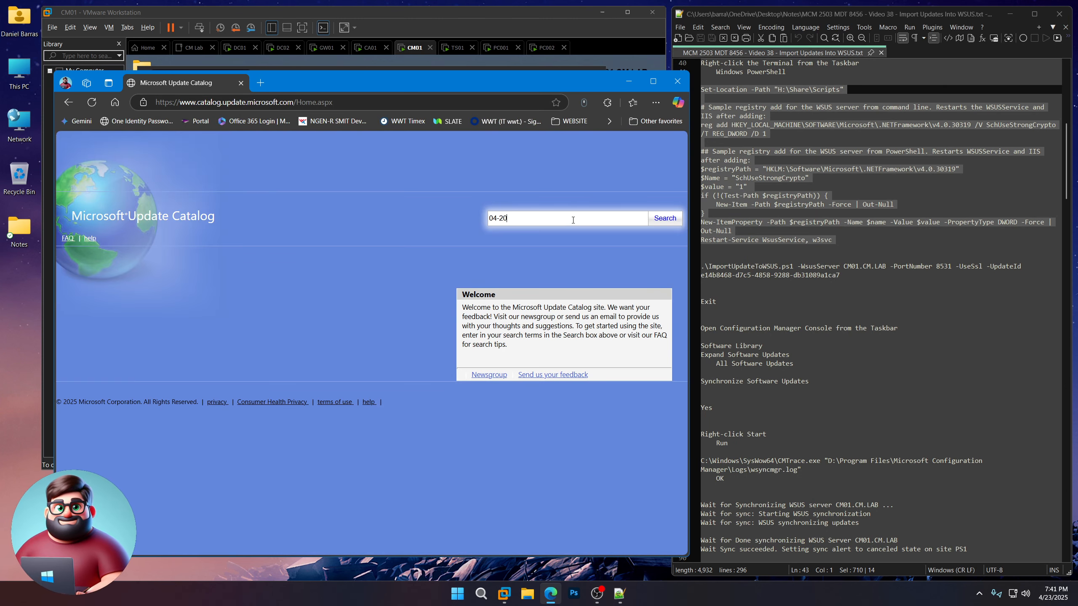
type("25")
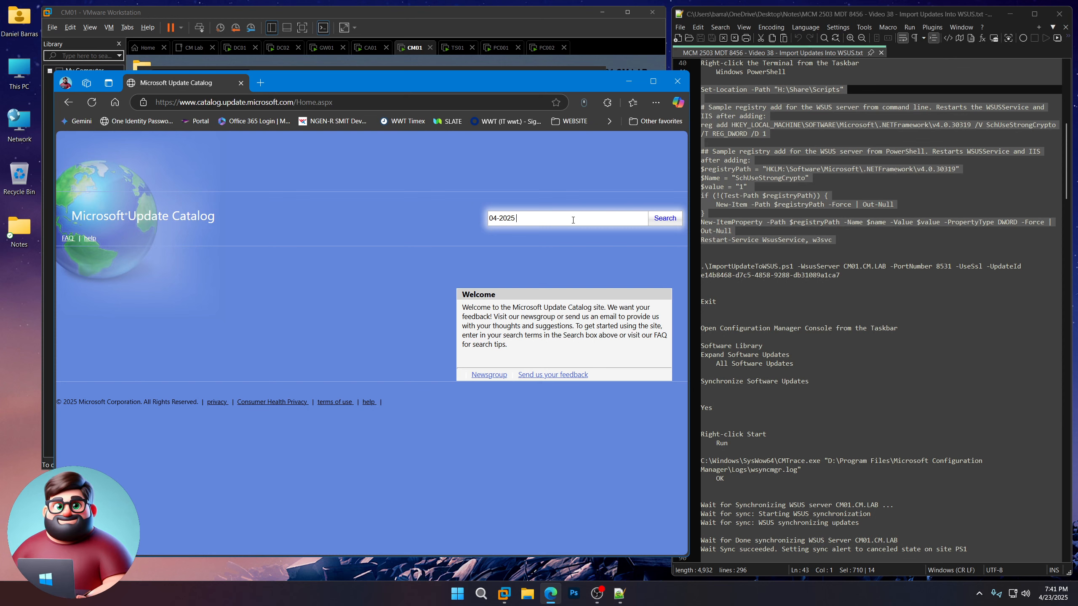
type(" Cumulative Upda")
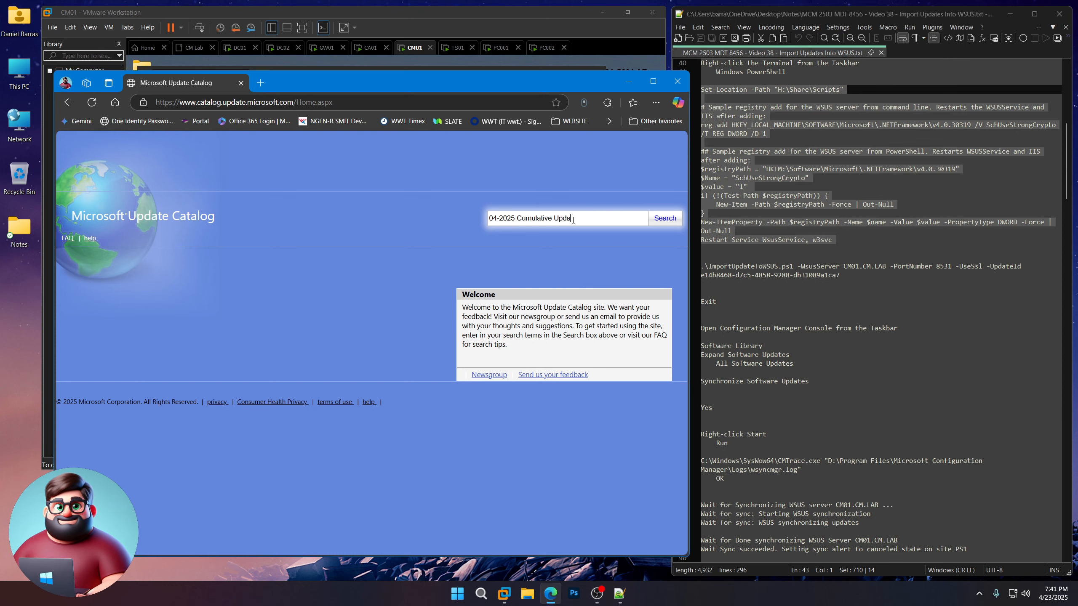
type("te 24H2 x64")
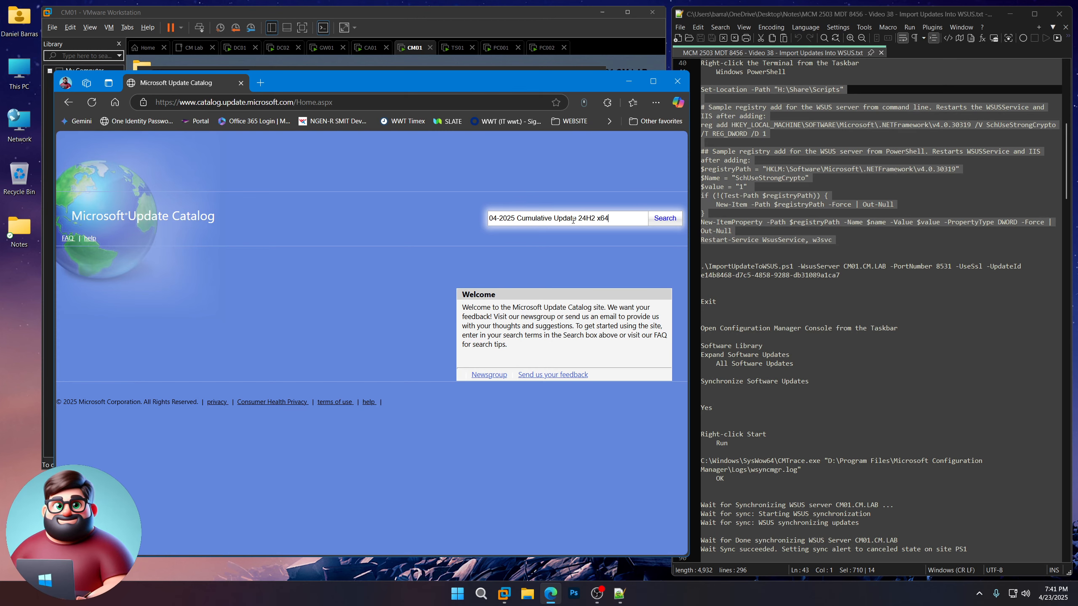
key("Return")
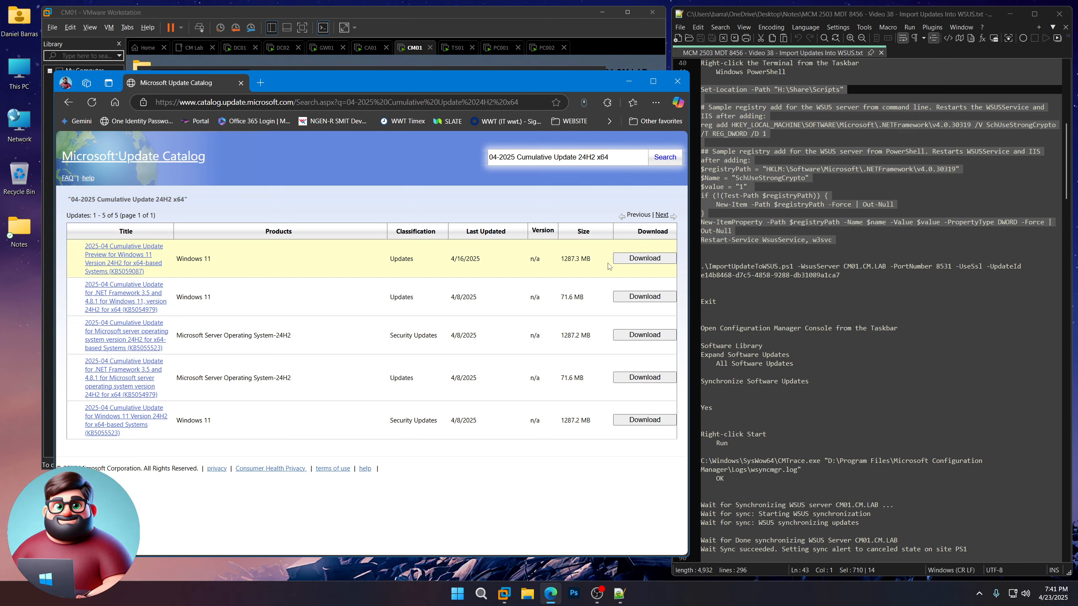
View the UpdateID of the 2025-04 Cumulative Update Preview for Windows 11 Version 24H2 x64 (KB5059087), and close the catalog windows.
left_click(625, 258)
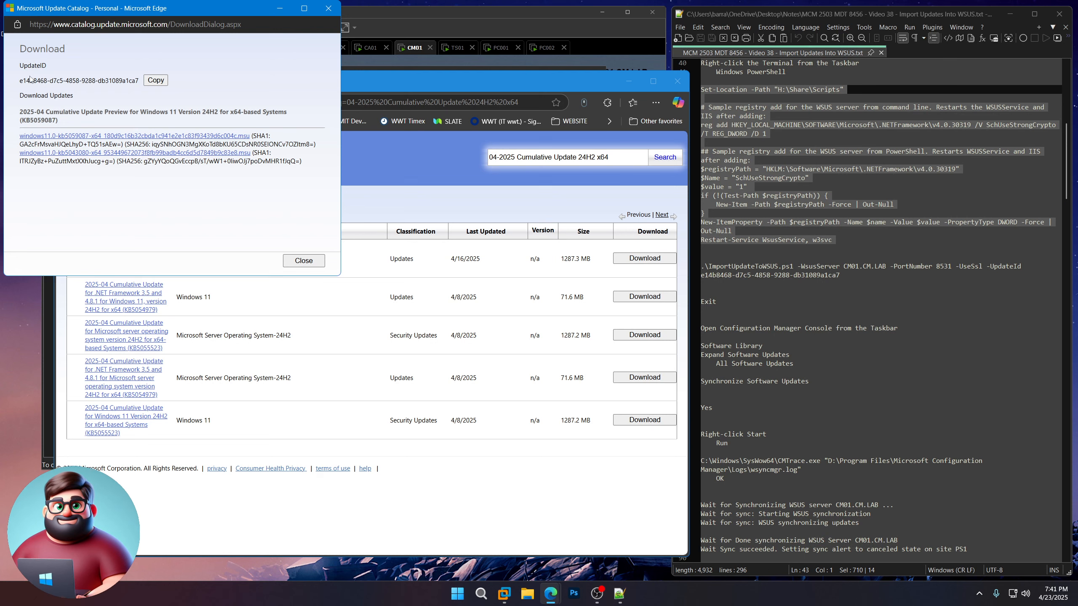
left_click_drag(20, 80, 140, 84)
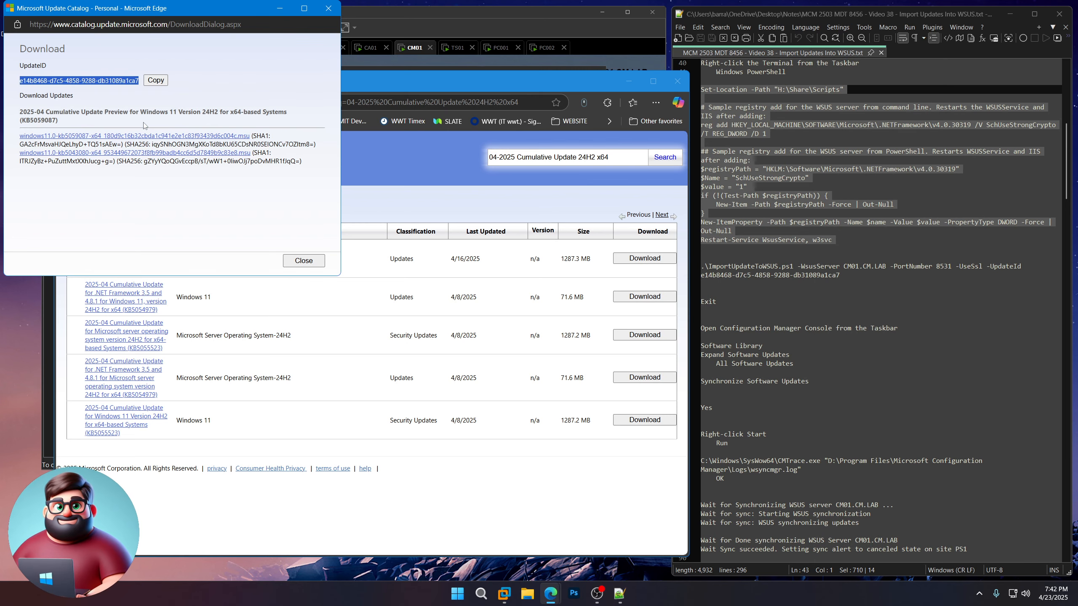
left_click(328, 8)
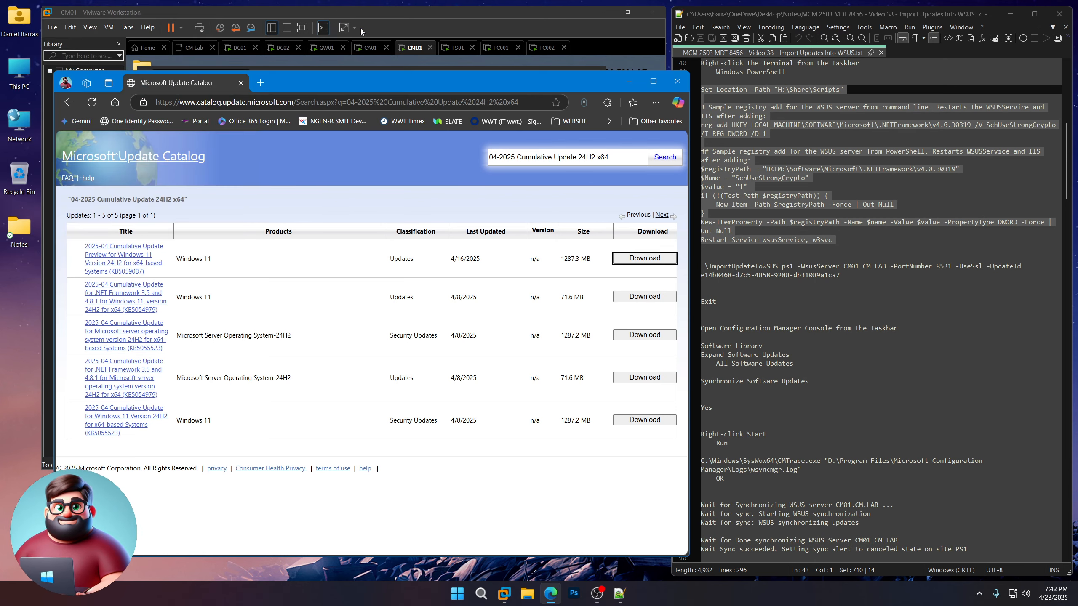
left_click(677, 81)
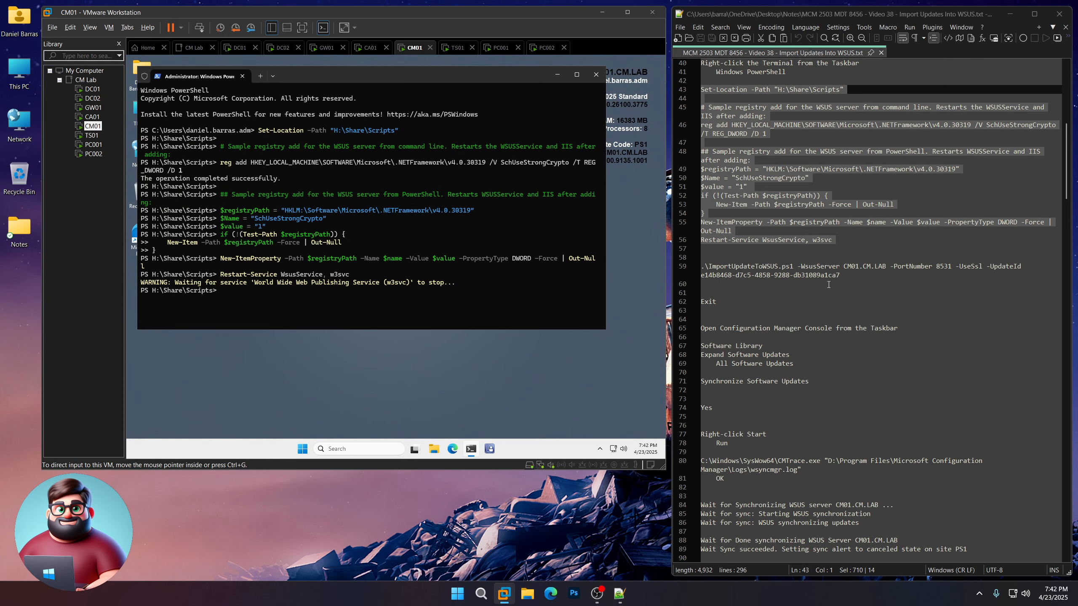
Run the notes' .\ImportUpdateToWSUS.ps1 command against CM01.CM.LAB on port 8531 with -UseSsl and UpdateId e14b8468-d7c5-4858-9288-db31089a1ca7, and exit PowerShell on CM01.
left_click(725, 286)
triple_click(740, 267)
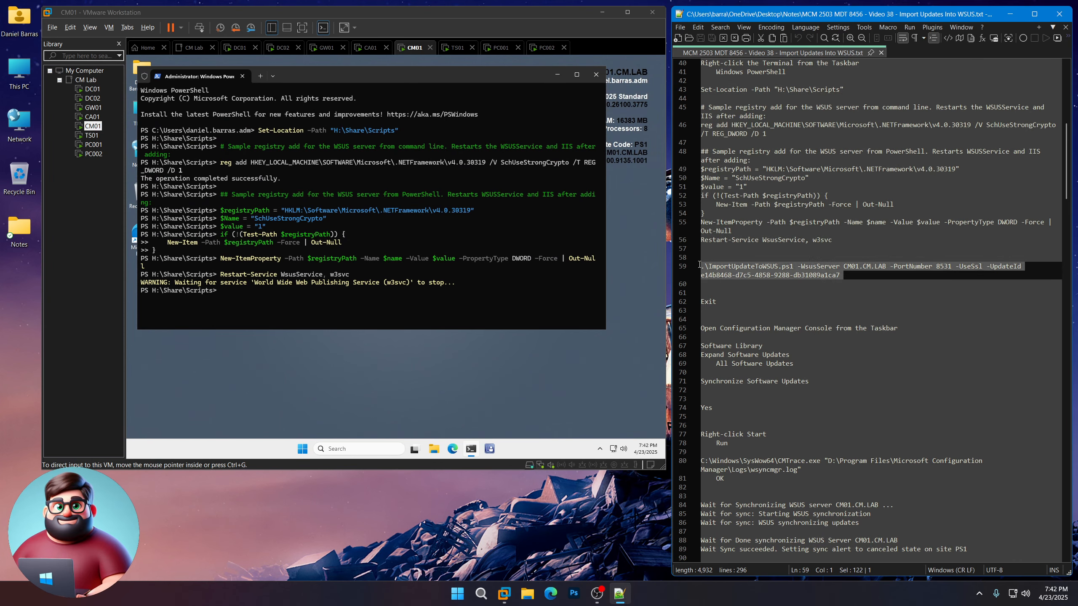
right_click(741, 269)
left_click(766, 286)
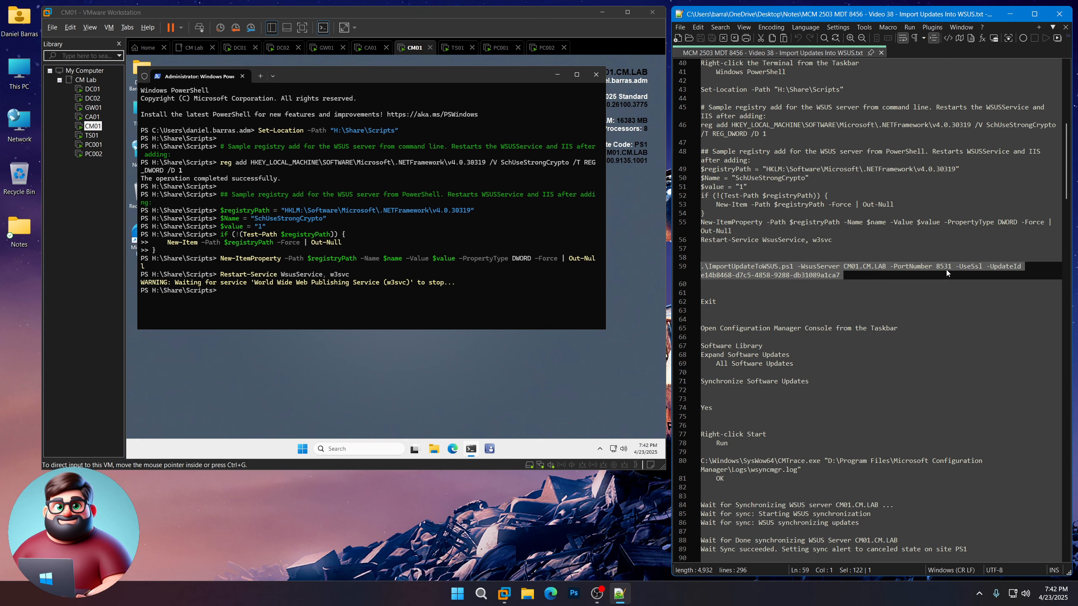
right_click(727, 267)
left_click(764, 287)
left_click(346, 75)
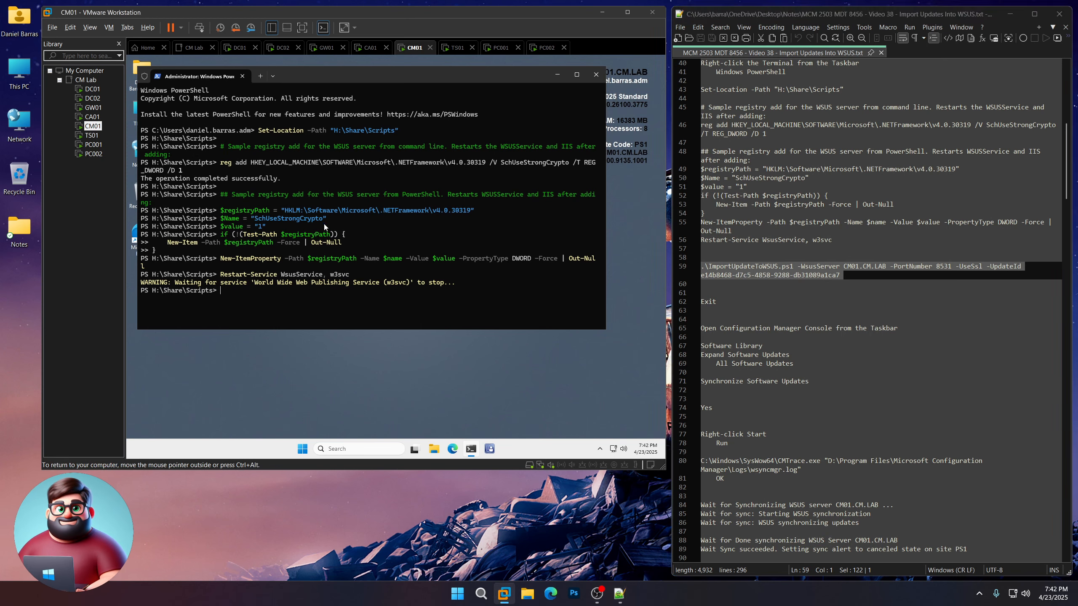
right_click(312, 243)
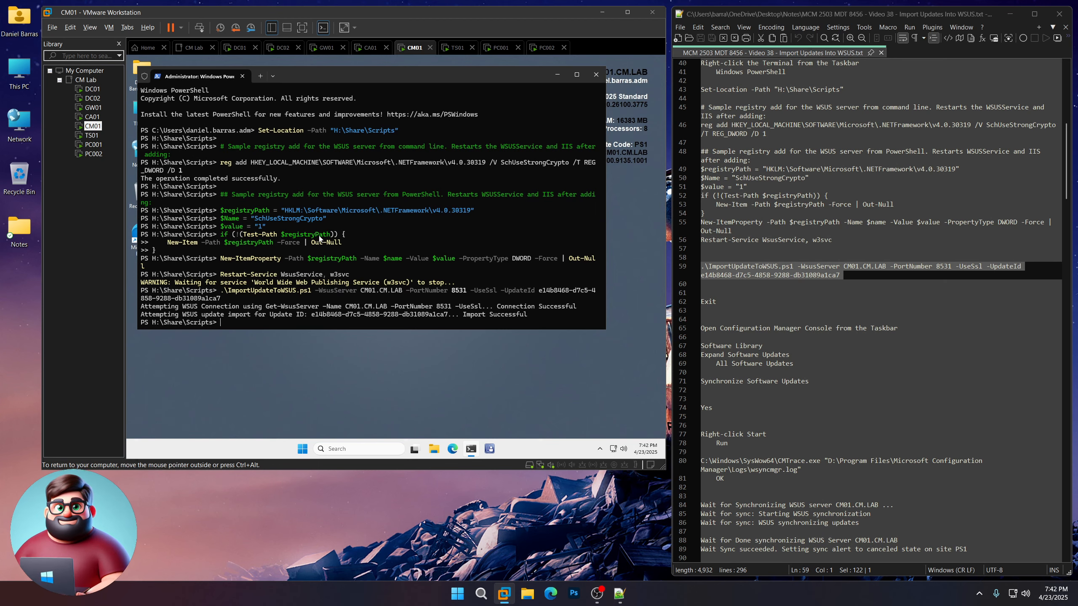
type("exit")
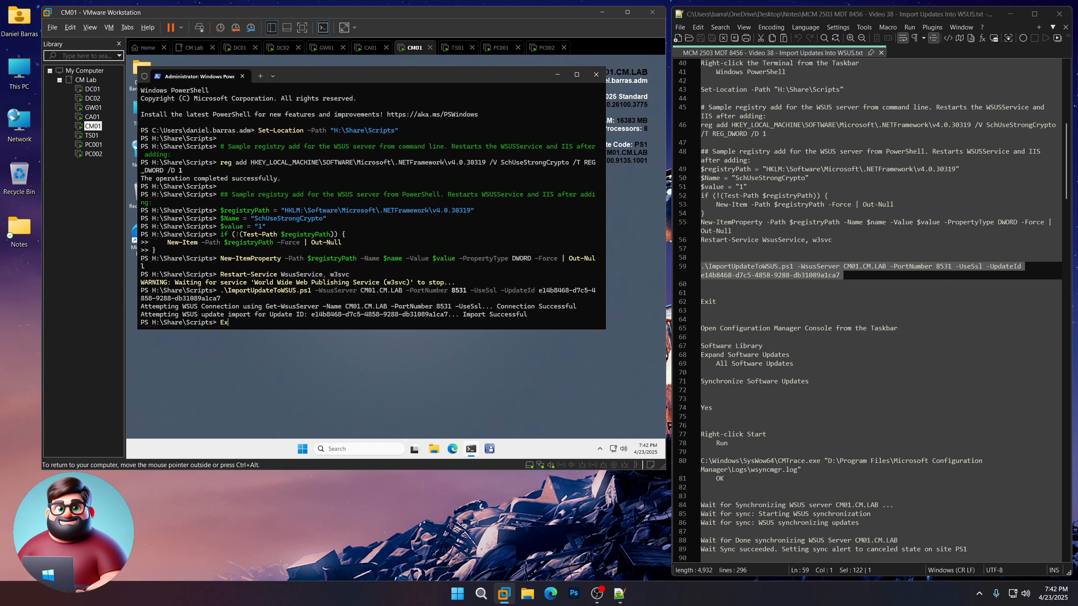
key("Return")
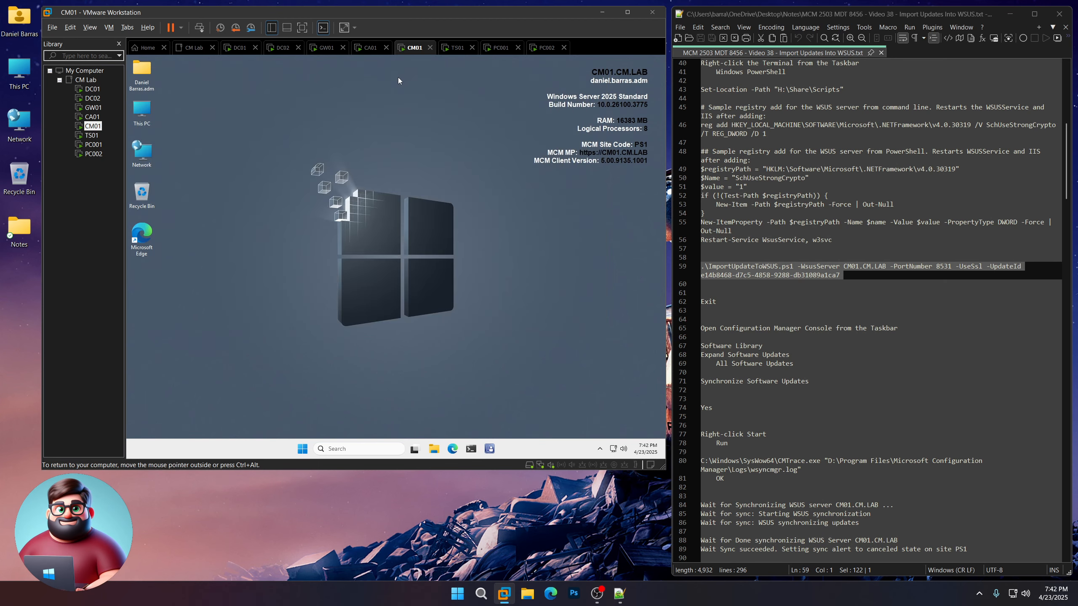
Open the Configuration Manager console on CM01 and start Synchronize Software Updates for All Software Updates in the Software Library.
left_click(491, 450)
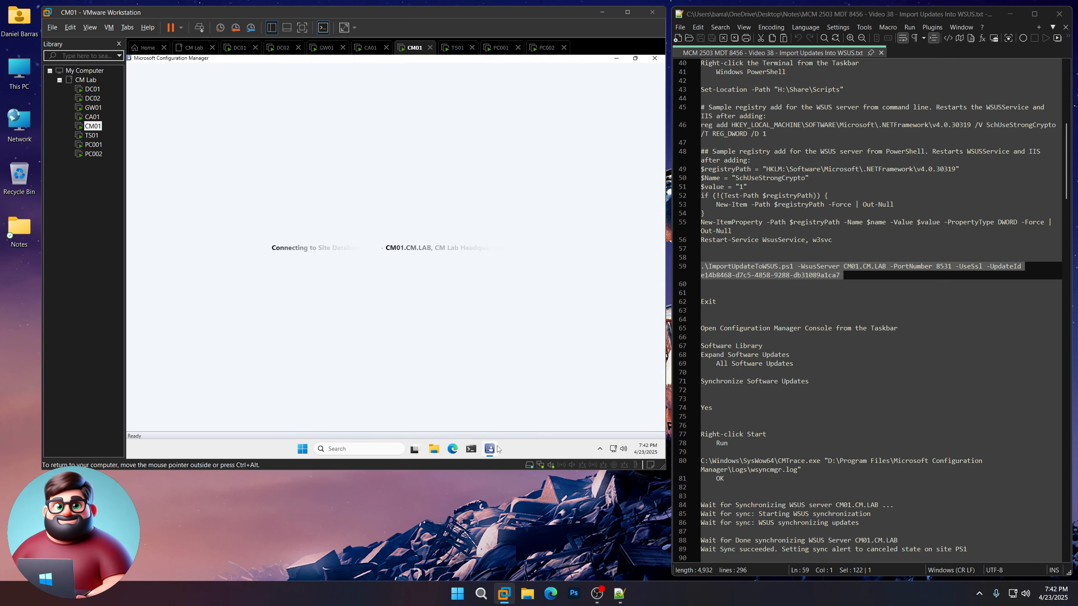
scroll(813, 340, "down", 4)
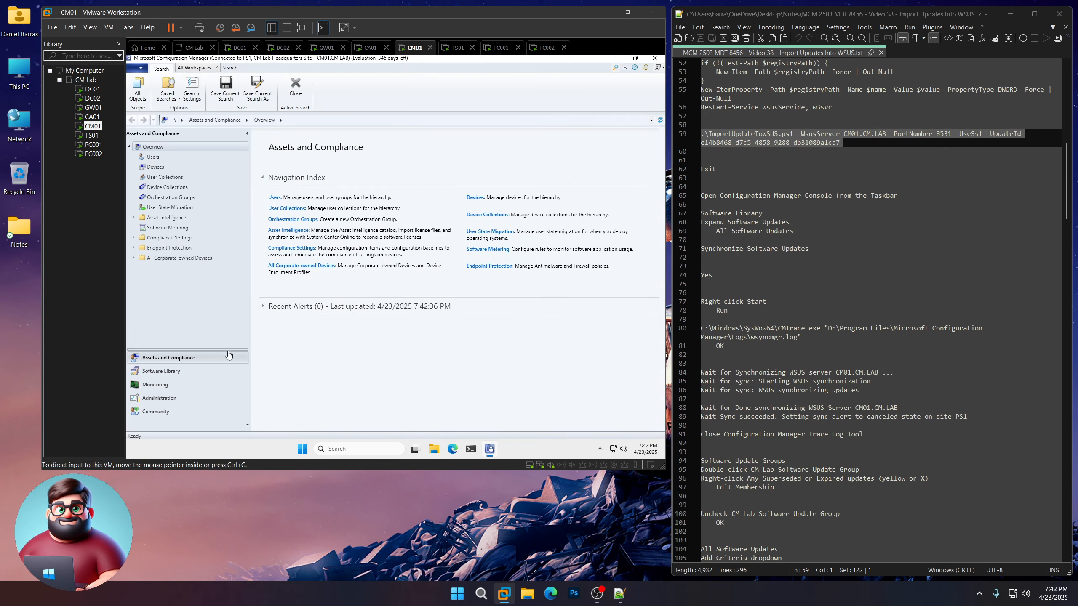
left_click(154, 372)
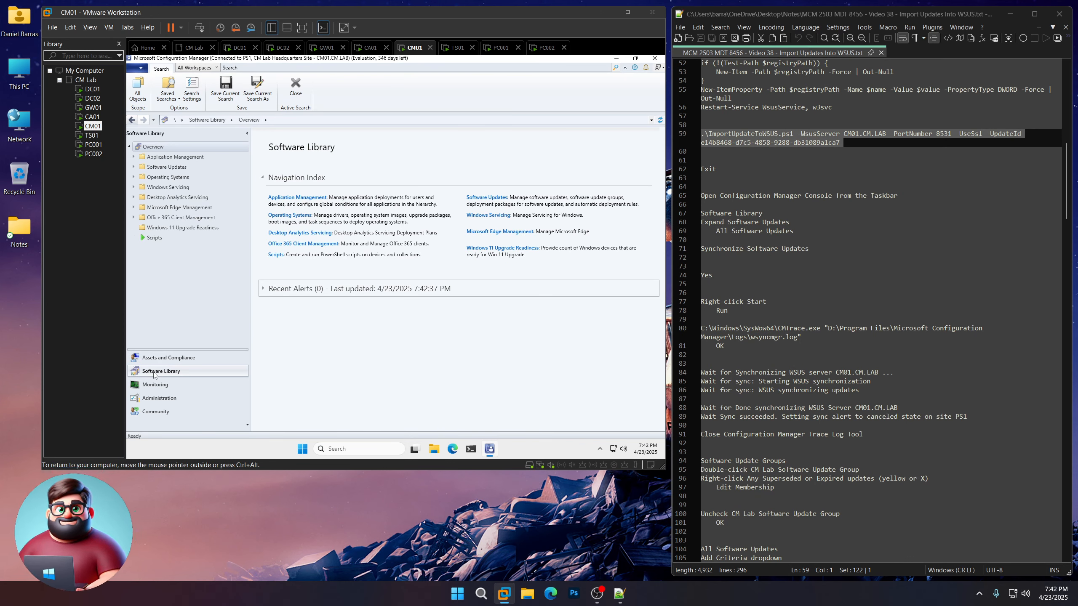
left_click(135, 167)
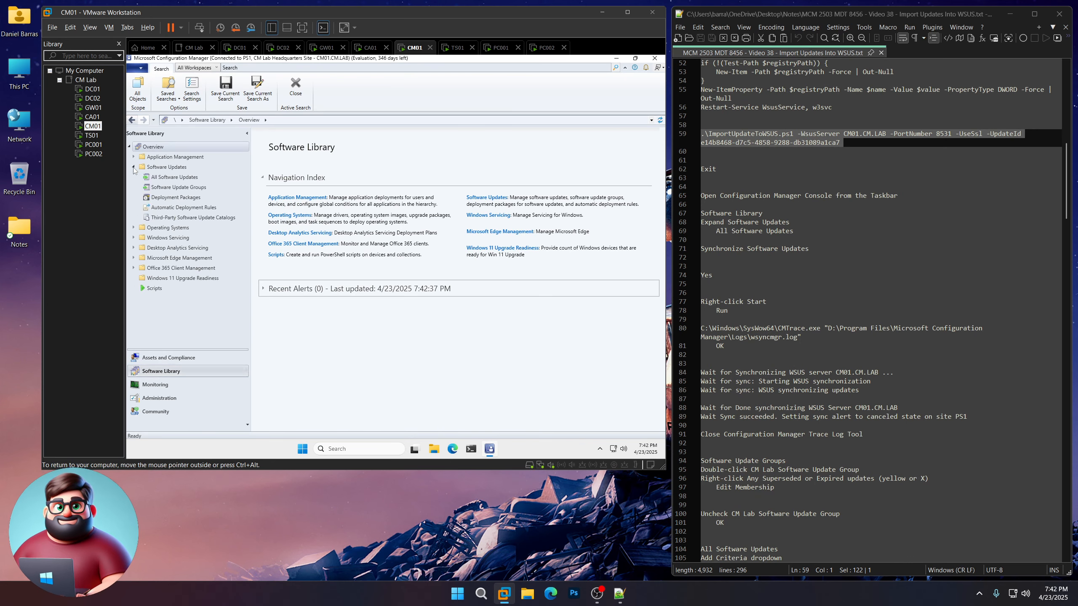
left_click(169, 178)
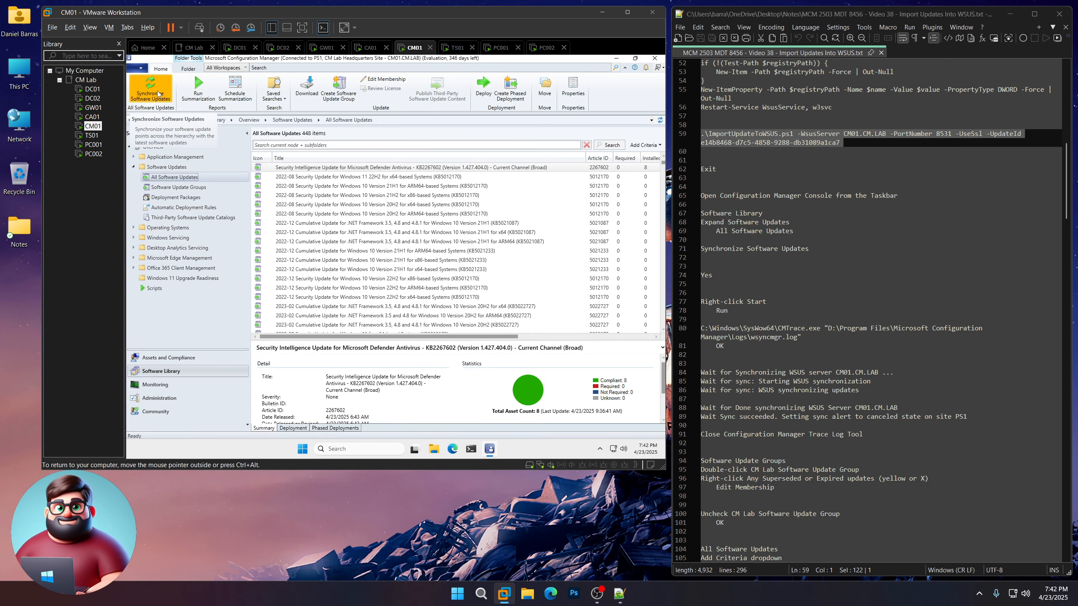
left_click(157, 93)
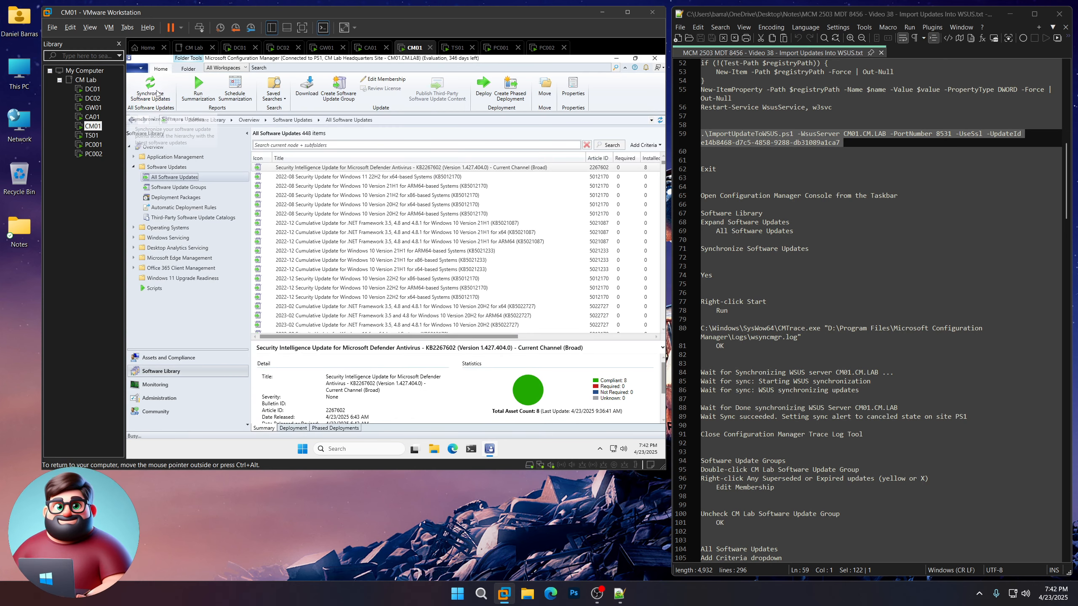
left_click(426, 296)
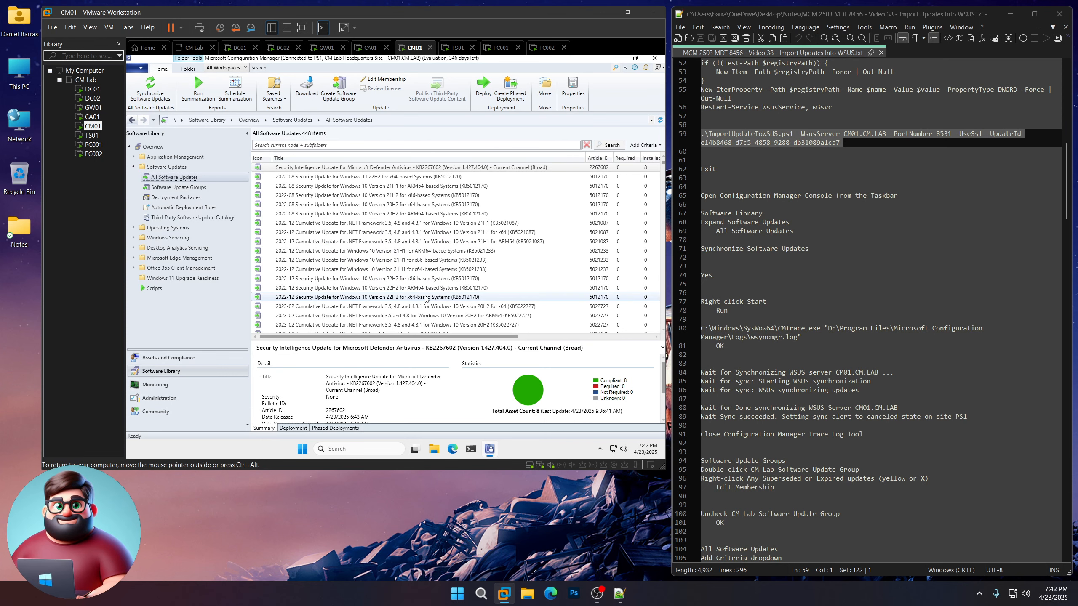
Open D:\Program Files\Microsoft Configuration Manager\Logs\wsyncmgr.log with C:\Windows\SysWow64\CMTrace.exe through the Run dialog, using the command from the notes.
right_click(303, 449)
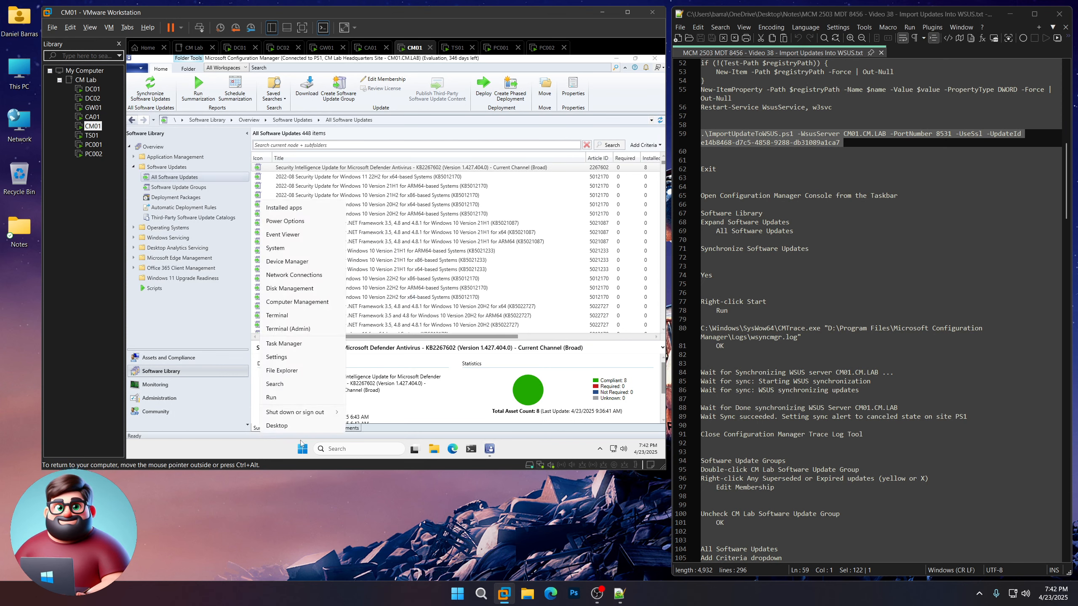
left_click(282, 398)
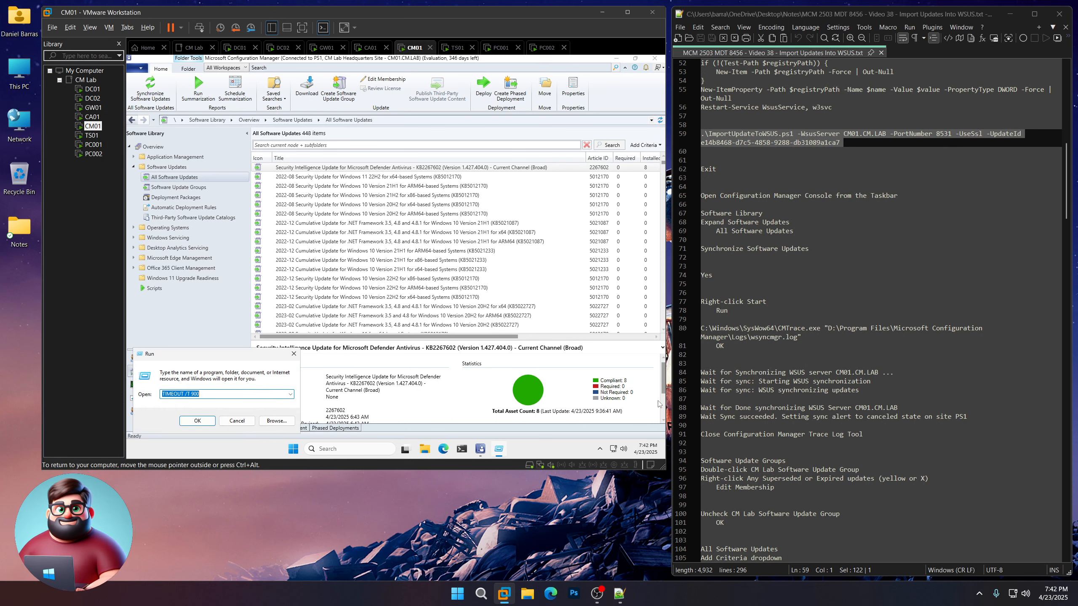
left_click(811, 337)
left_click_drag(811, 337, 696, 328)
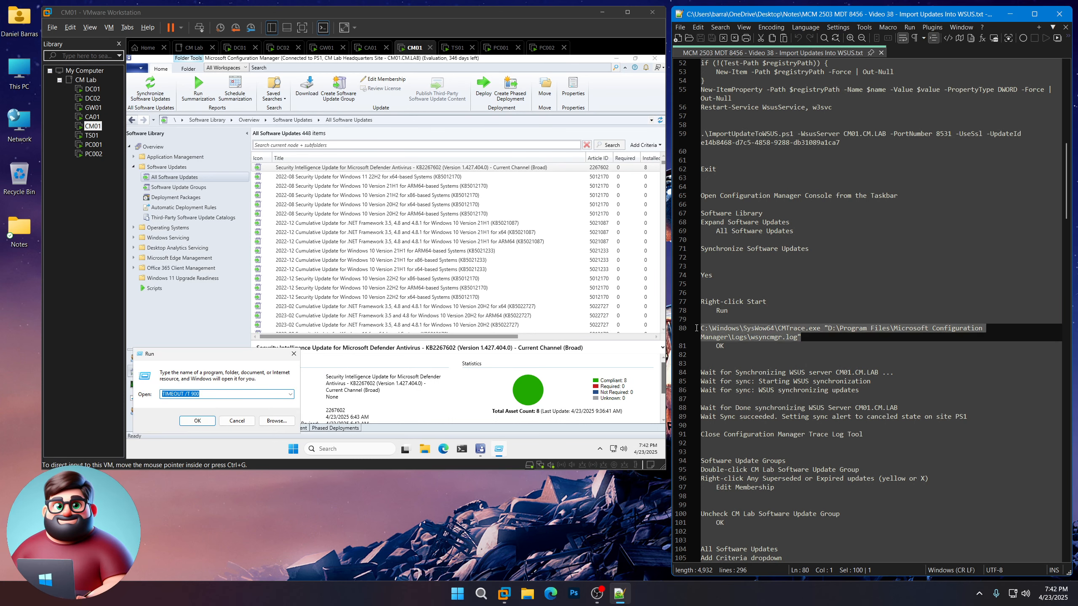
right_click(725, 335)
left_click(741, 349)
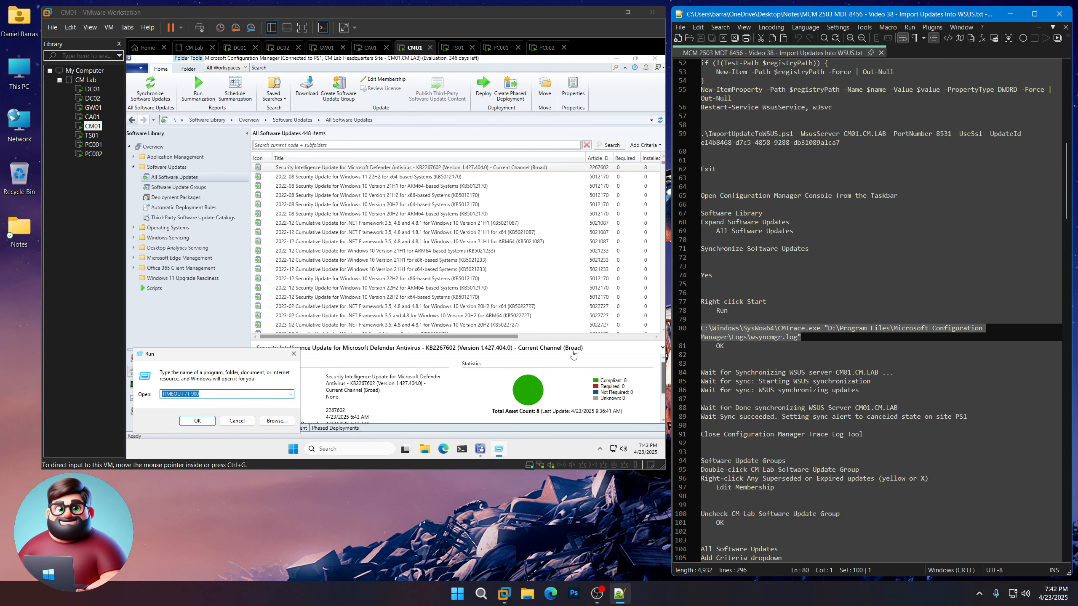
left_click(199, 355)
key("ctrl+v")
left_click(196, 421)
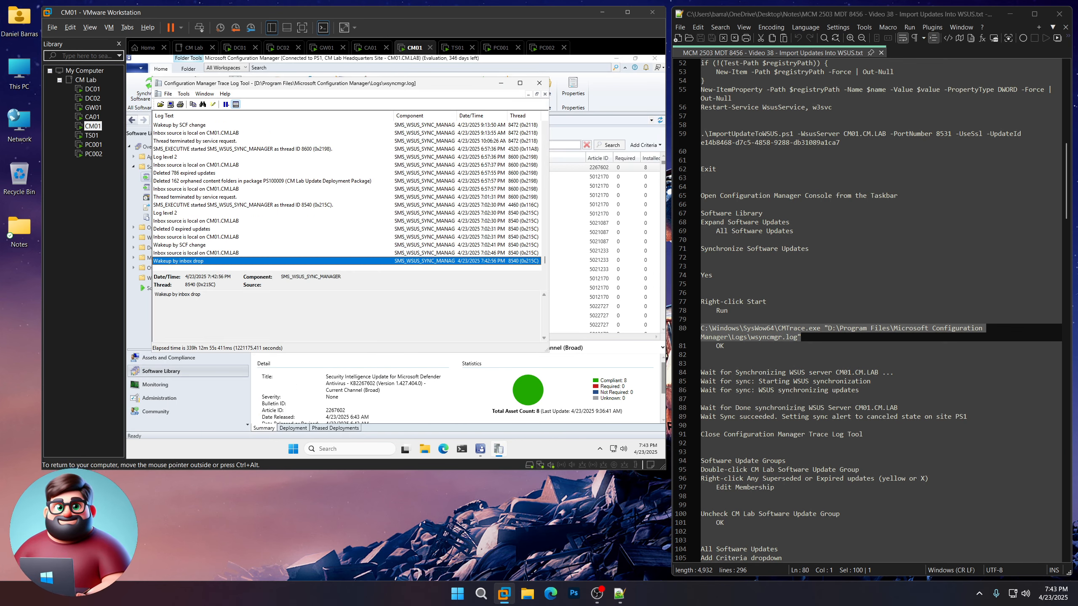
Monitor wsyncmgr.log for the notes' synchronization entries, from Synchronizing WSUS server CM01.CM.LAB through Done synchronizing and Sync succeeded.
scroll(764, 204, "down", 5)
left_click_drag(888, 216, 690, 214)
left_click(210, 254)
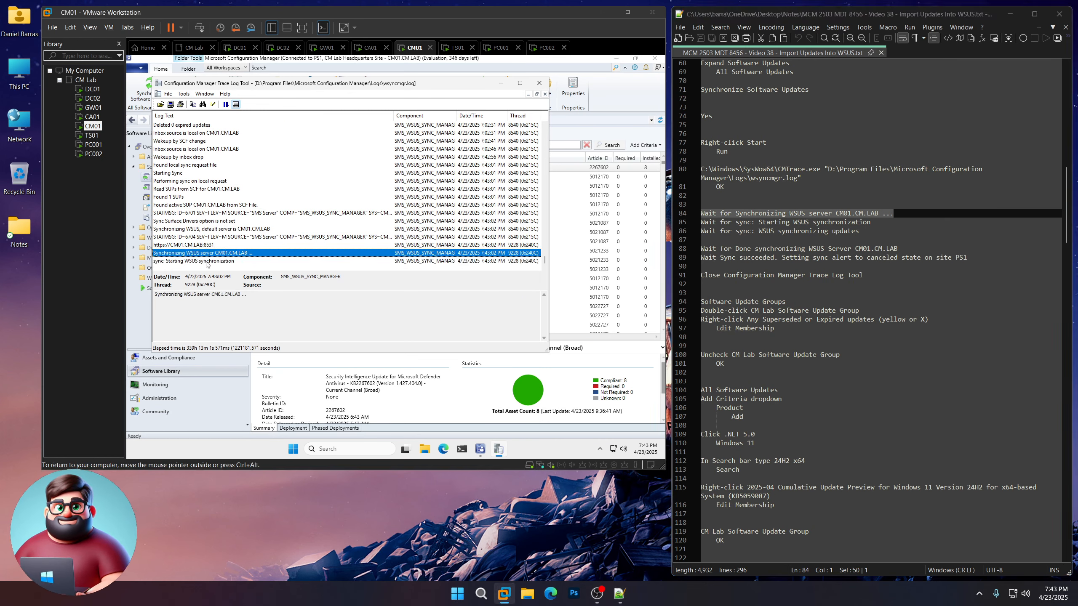
left_click_drag(881, 222, 686, 222)
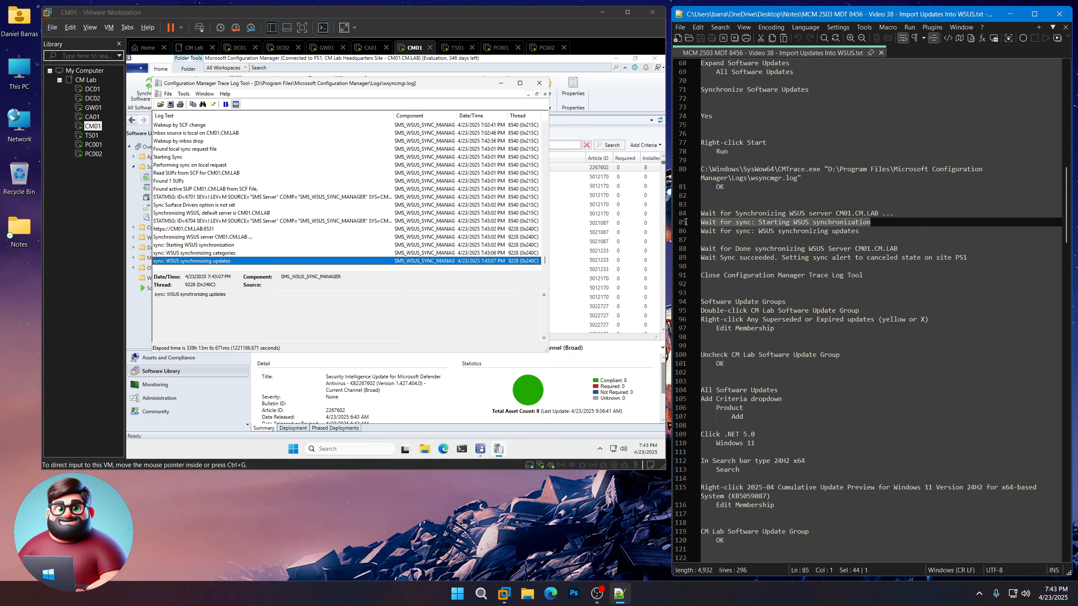
left_click_drag(878, 236, 696, 231)
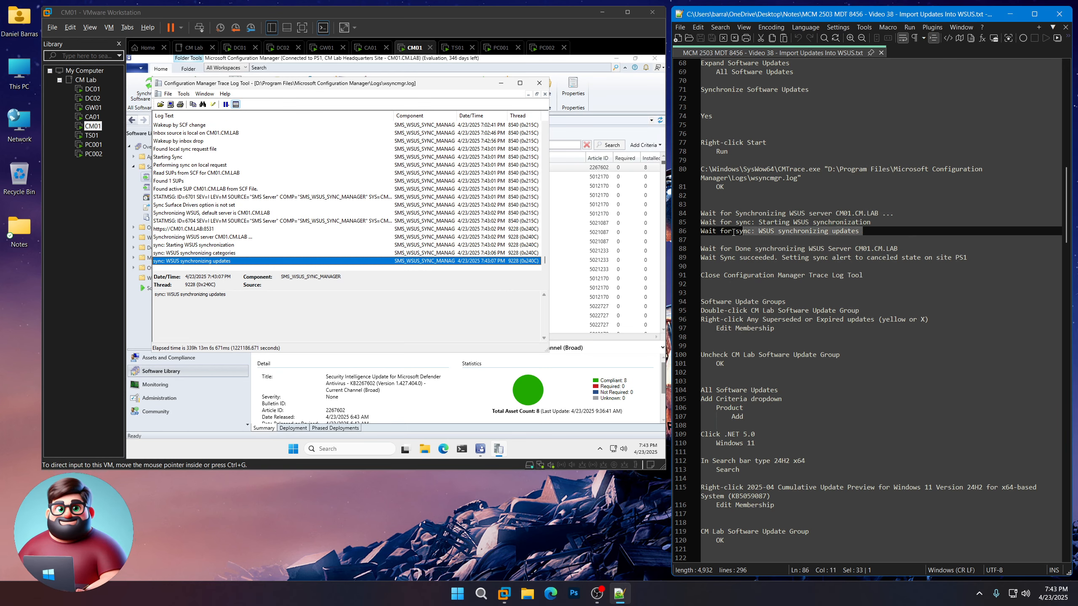
left_click(187, 267)
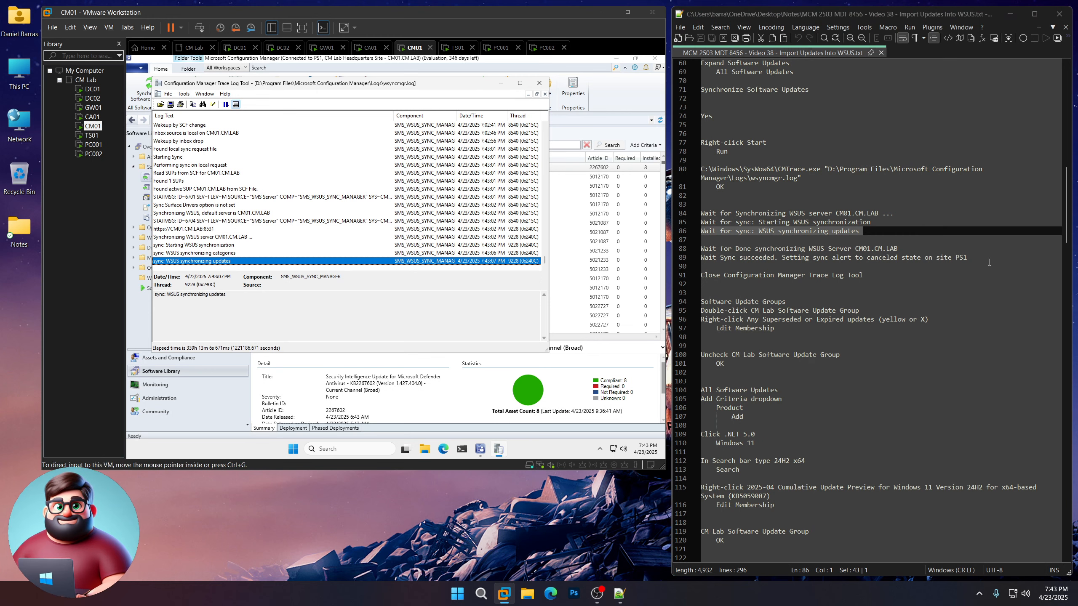
left_click_drag(968, 258, 698, 250)
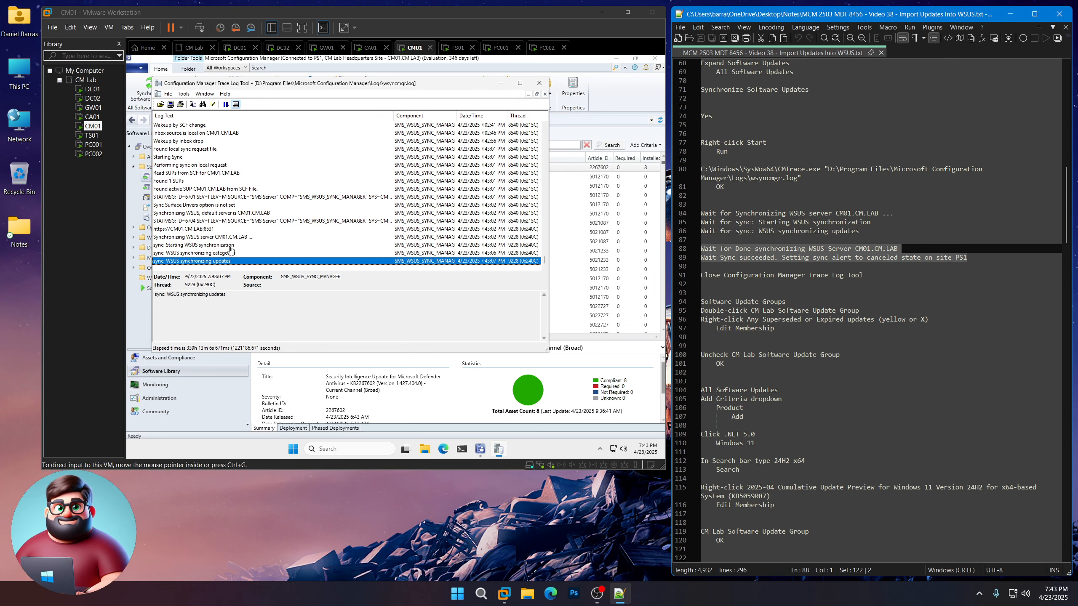
left_click(312, 331)
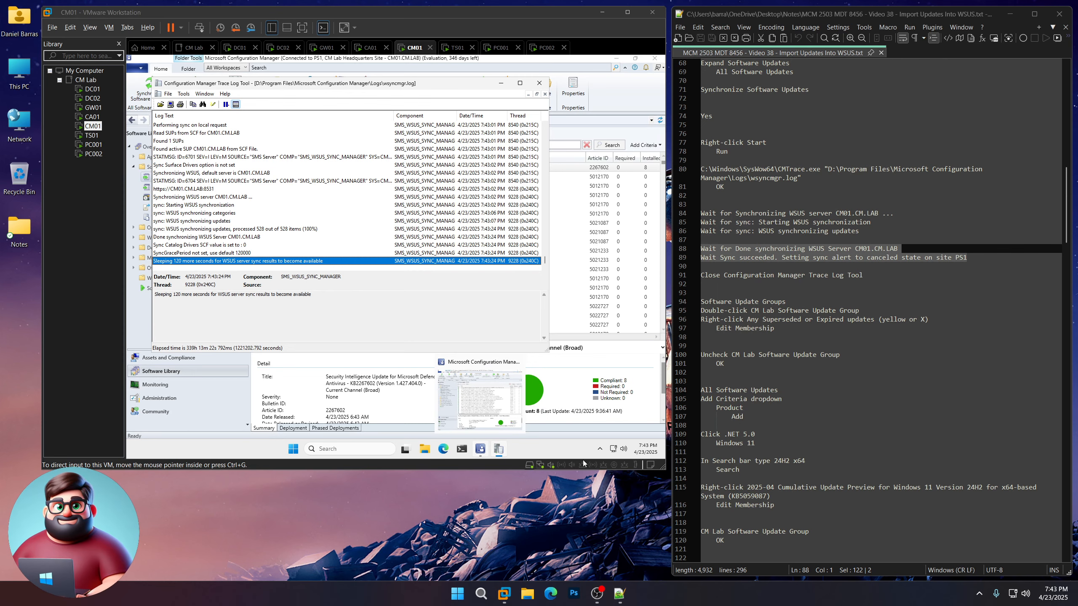
left_click(578, 368)
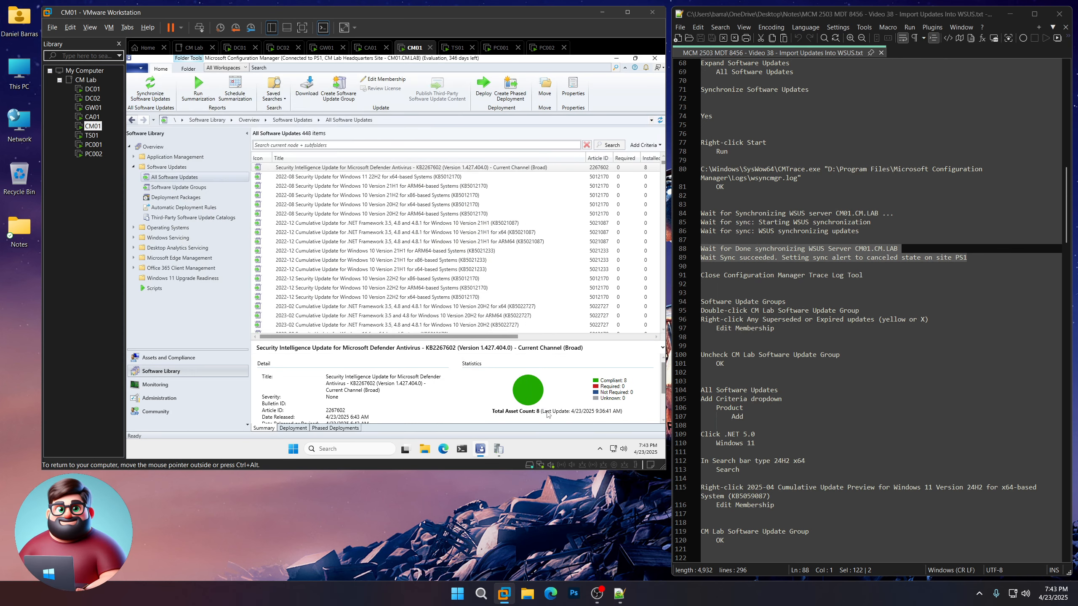
left_click(499, 449)
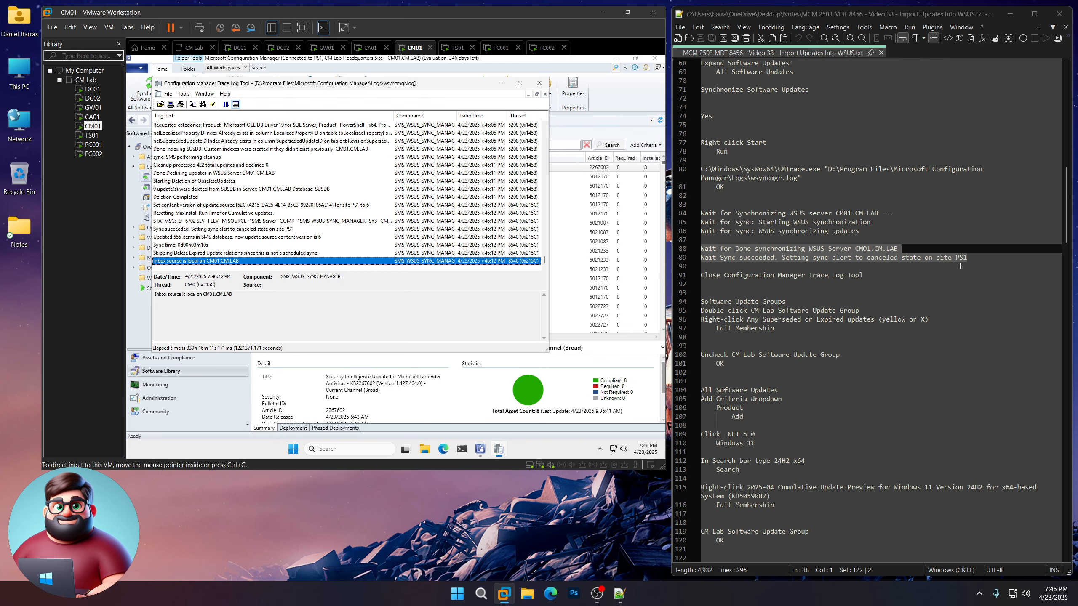
Finish with the wsyncmgr.log entries and close the Configuration Manager Trace Log Tool.
left_click_drag(974, 258, 691, 256)
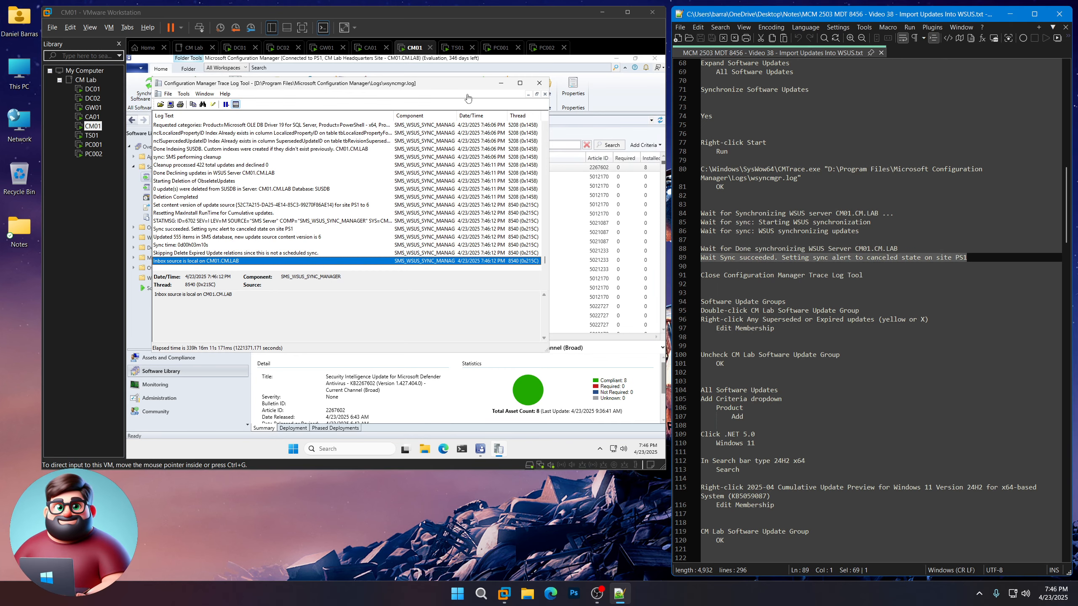
left_click(540, 84)
scroll(786, 191, "down", 5)
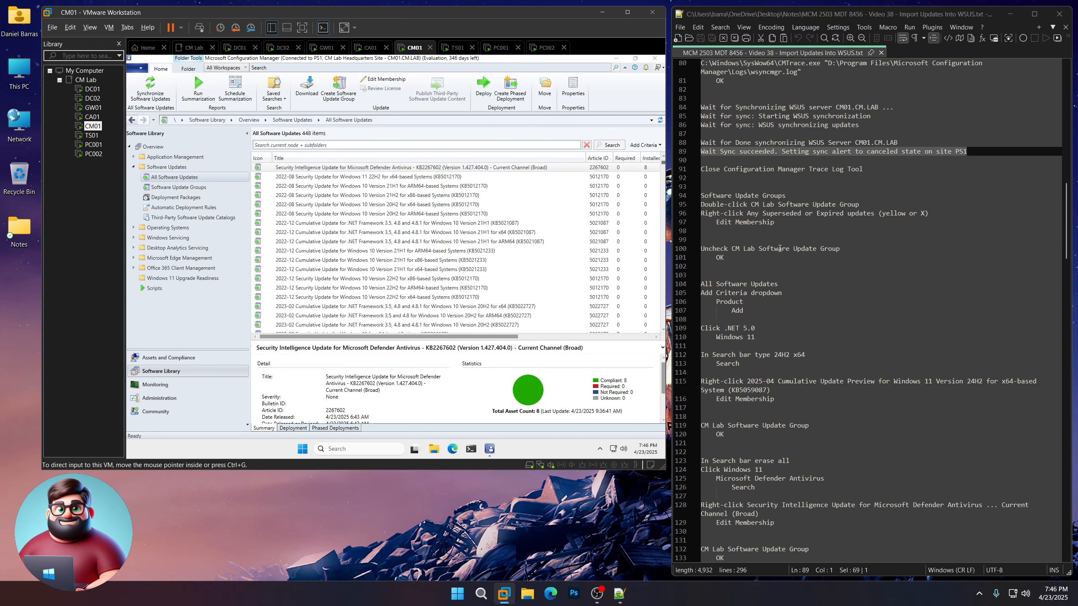
Open the members of CM Lab Software Update Group under Software Update Groups and widen the Title column to show the update names.
left_click_drag(786, 169, 685, 167)
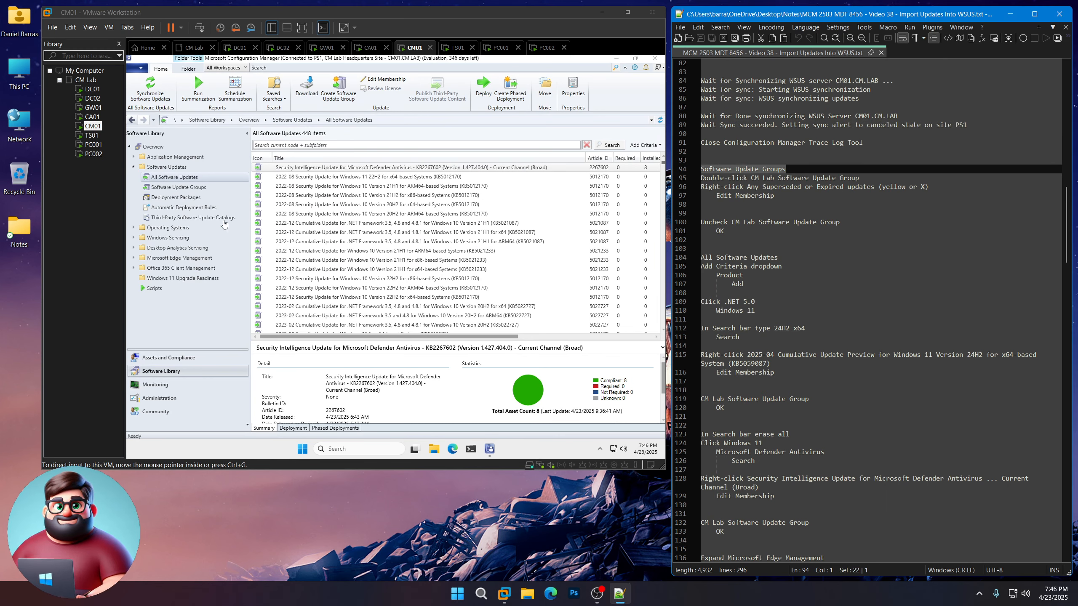
left_click(175, 188)
left_click(174, 188)
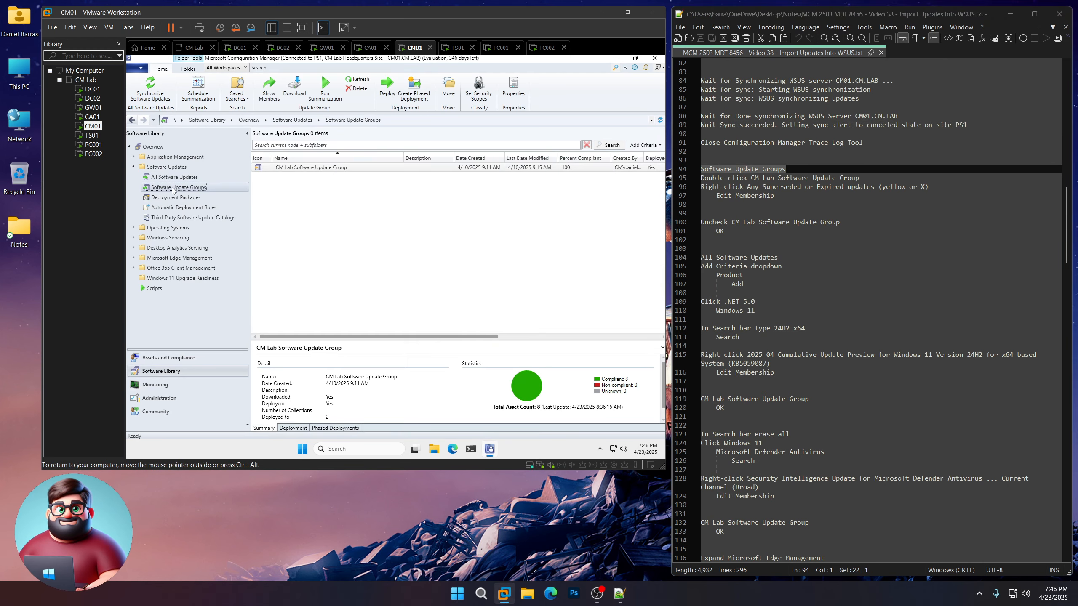
double_click(311, 169)
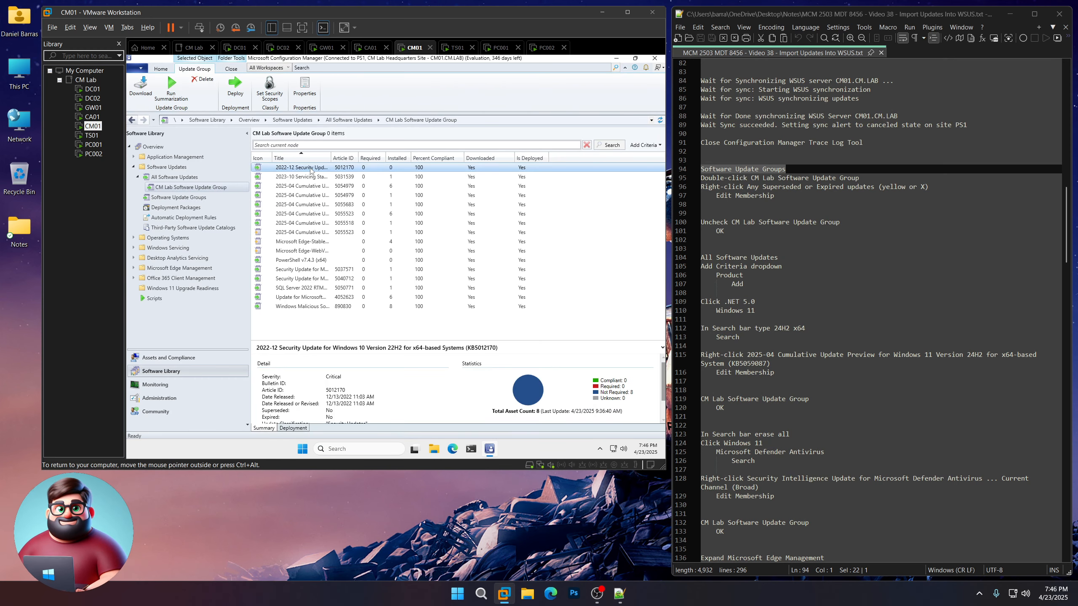
left_click_drag(331, 160, 461, 162)
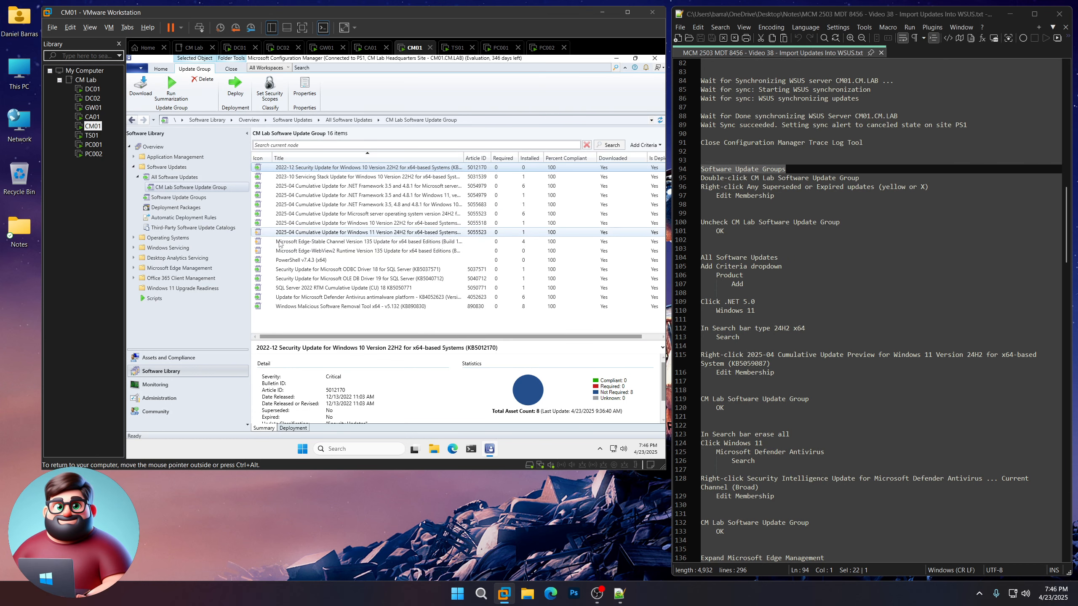
Remove the superseded 2025-04 Cumulative Update for Windows 11 Version 24H2 x64 (KB5055523) from CM Lab Software Update Group.
right_click(312, 234)
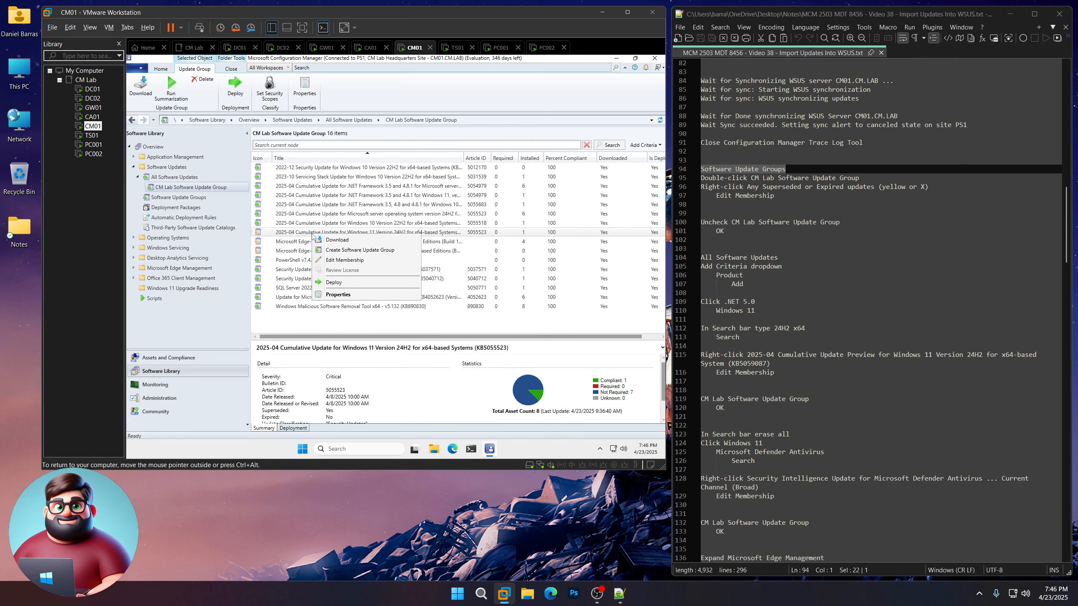
left_click(346, 261)
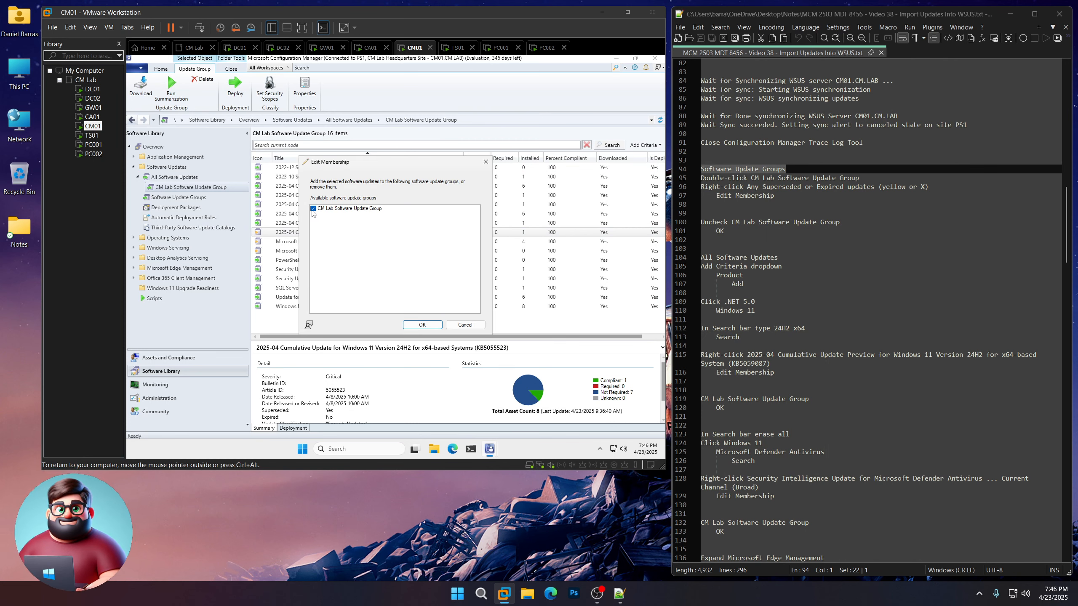
left_click(313, 209)
left_click(420, 324)
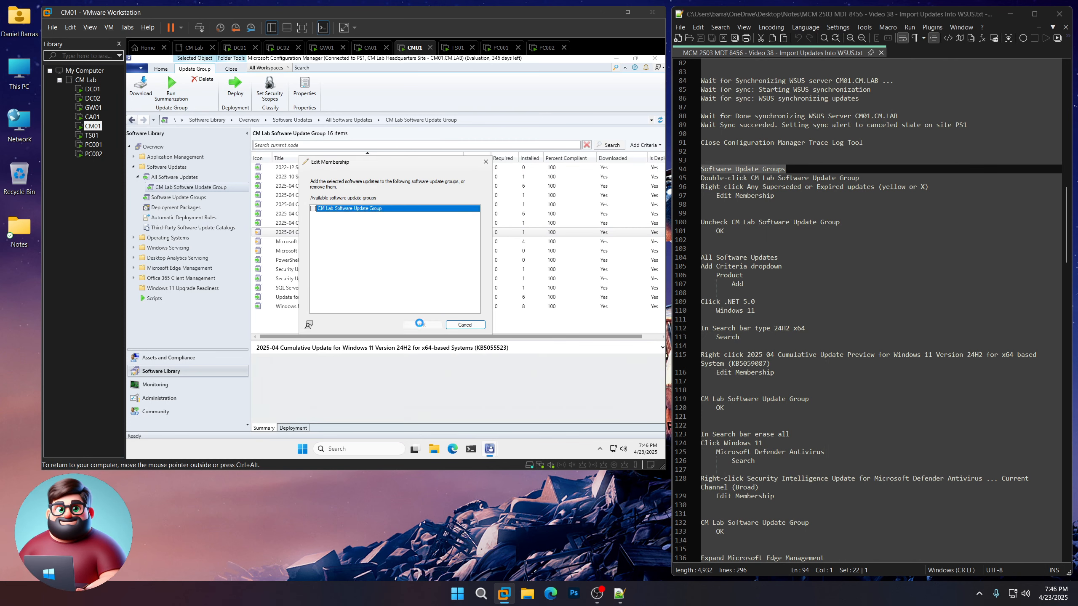
Remove Microsoft Edge-Stable Channel Version 135 Update for x64 (Build 135.0.3179.66) from CM Lab Software Update Group.
right_click(360, 242)
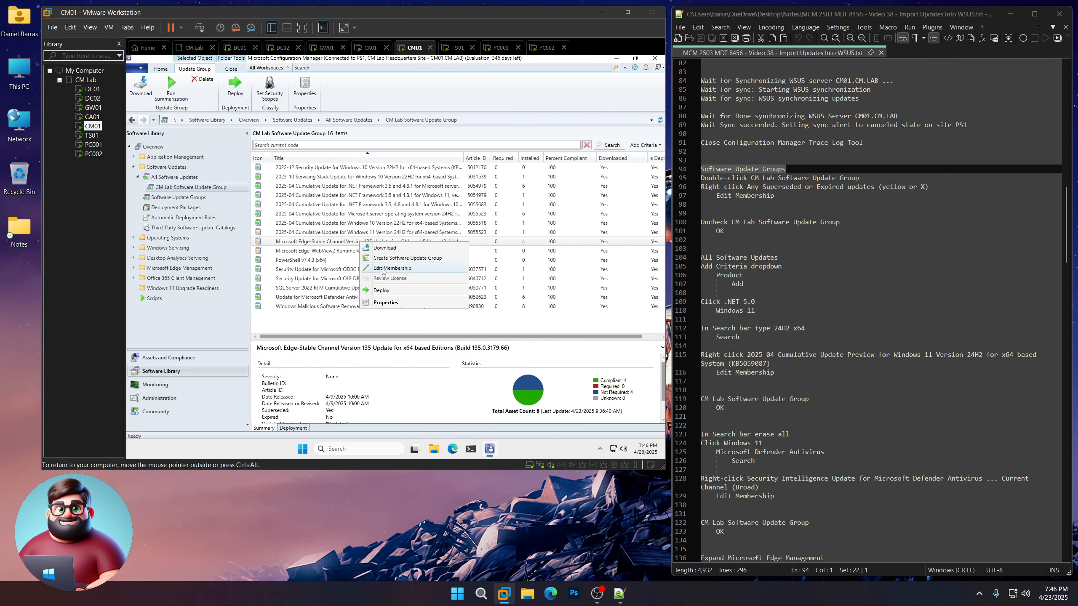
left_click(383, 269)
left_click(313, 209)
left_click(422, 325)
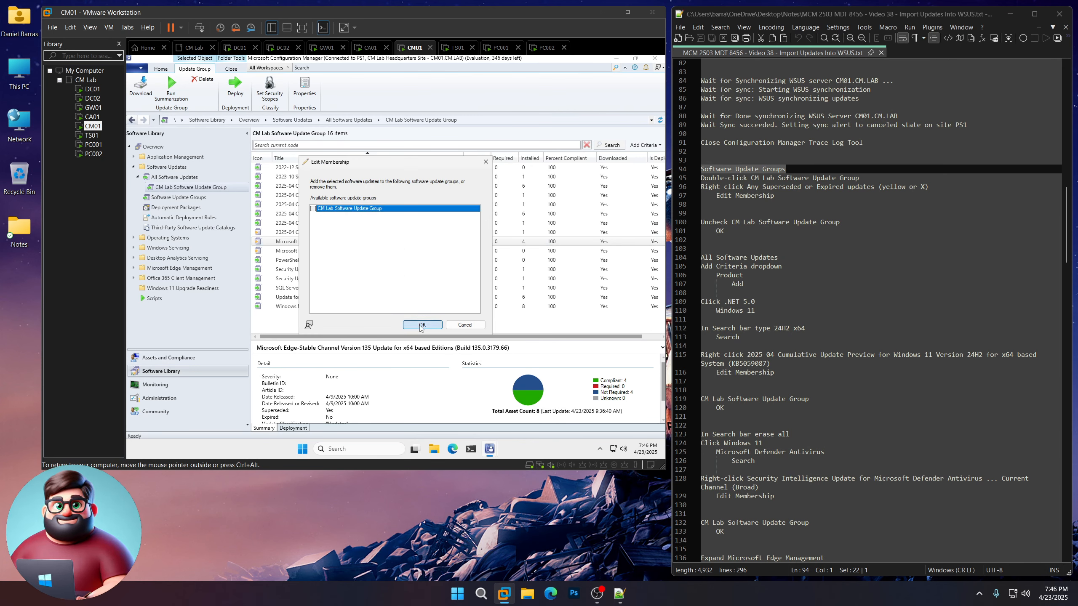
Remove Microsoft Edge-WebView2 Runtime Version 135 Update for x64 (Build 135.0.3179.54) from CM Lab Software Update Group.
right_click(358, 251)
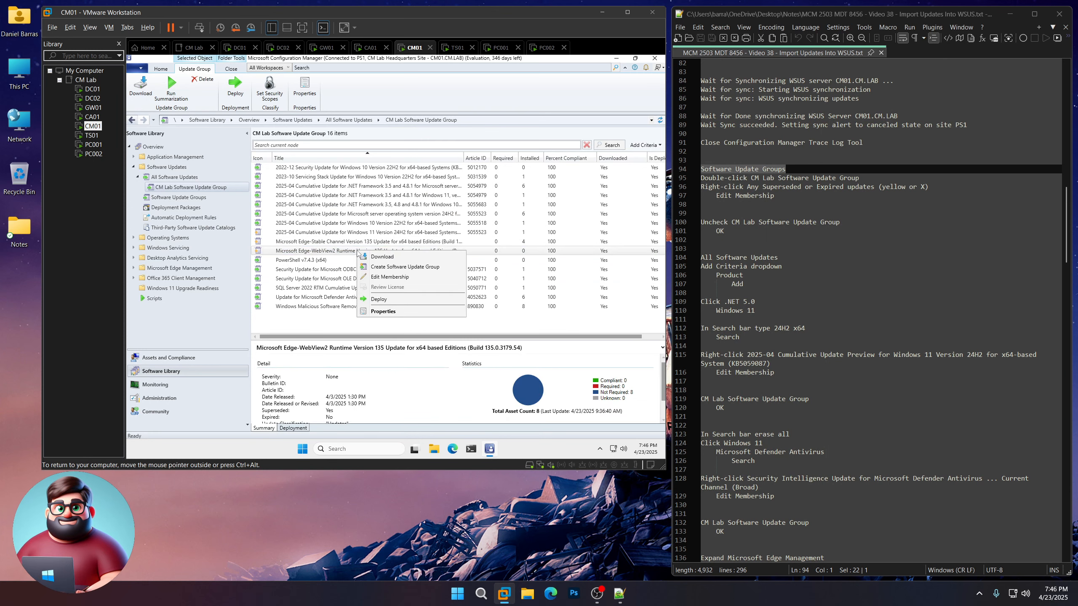
left_click(378, 277)
left_click(314, 209)
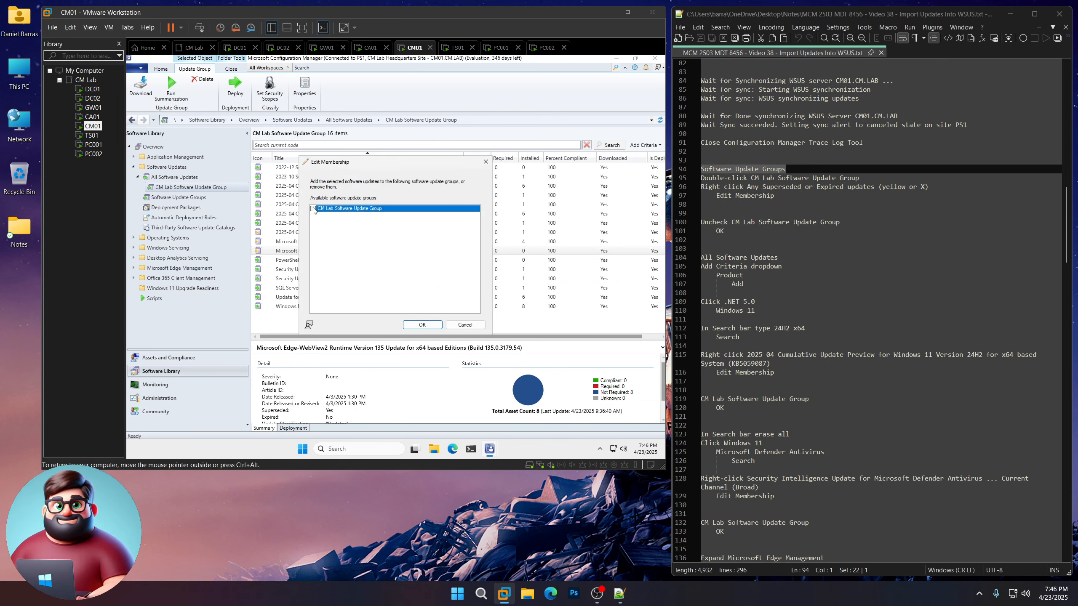
left_click(420, 327)
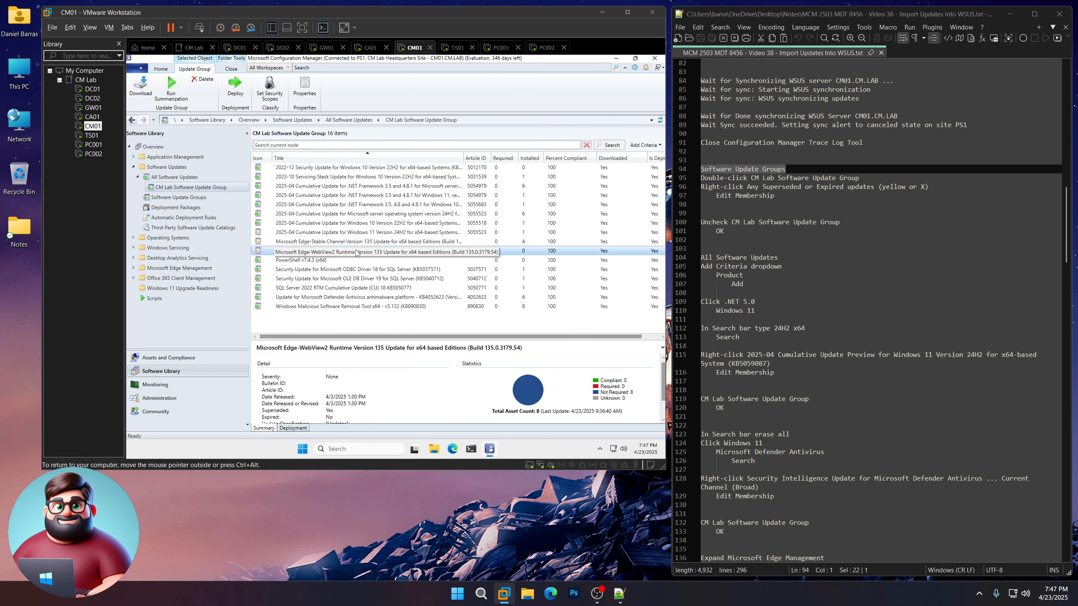
Add a Product criterion to the search in All Software Updates, following the notes.
scroll(806, 253, "down", 5)
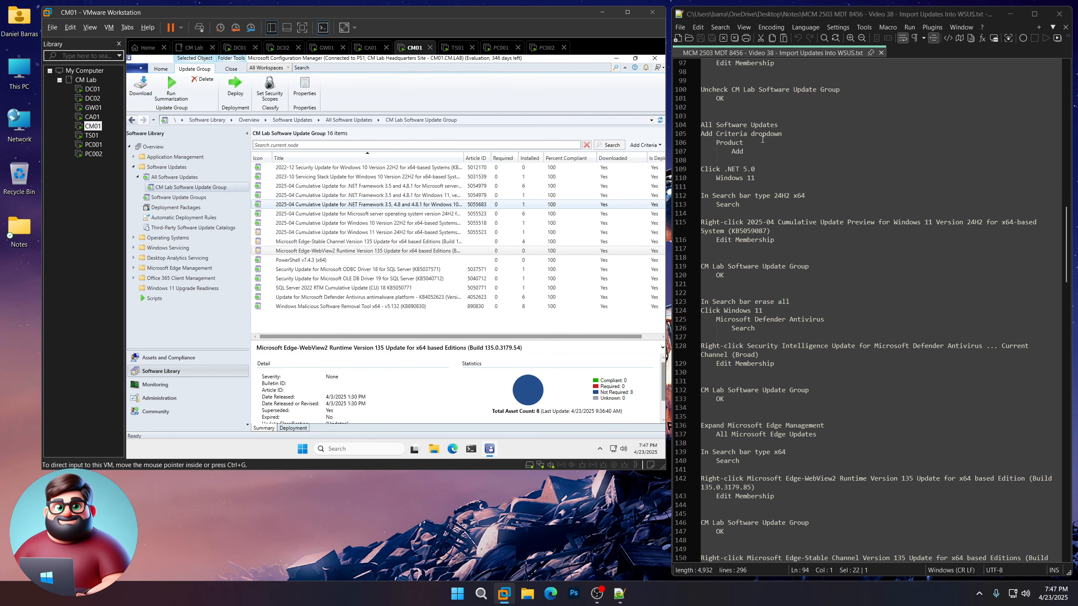
left_click_drag(753, 150, 681, 133)
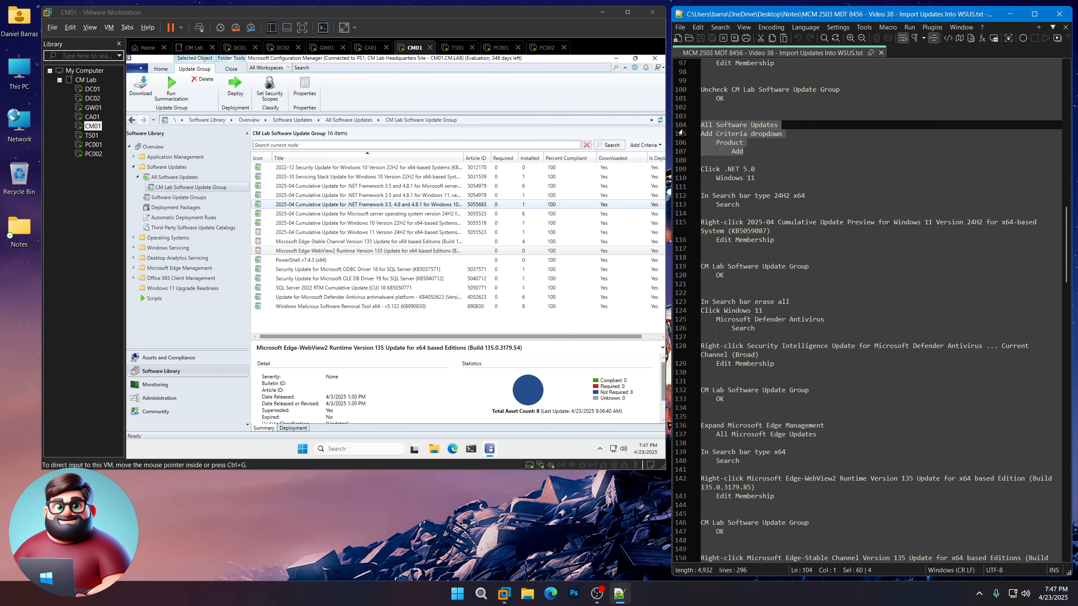
left_click(169, 178)
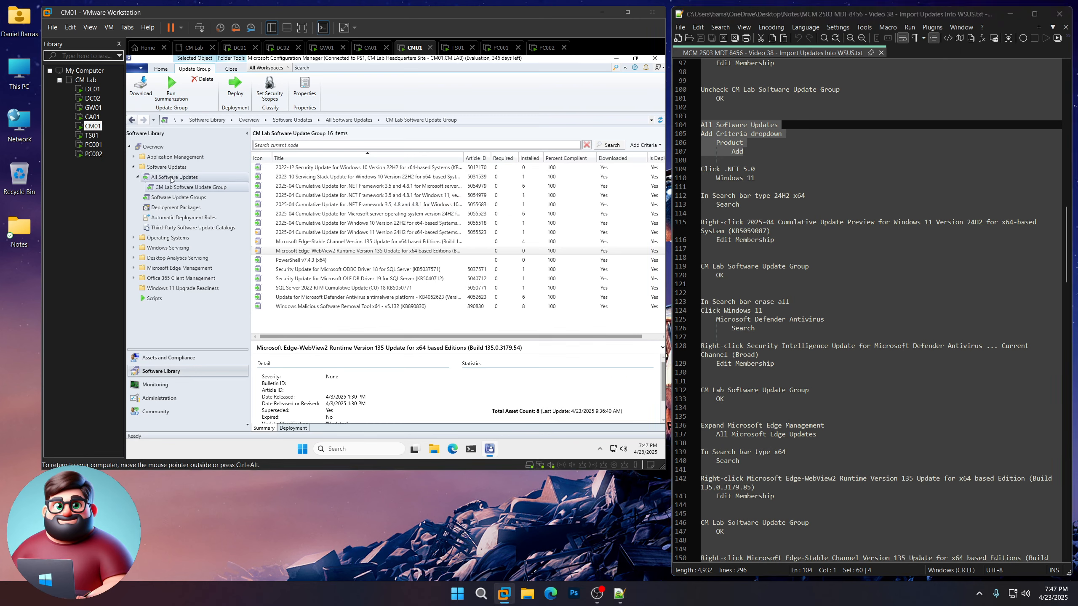
left_click(648, 146)
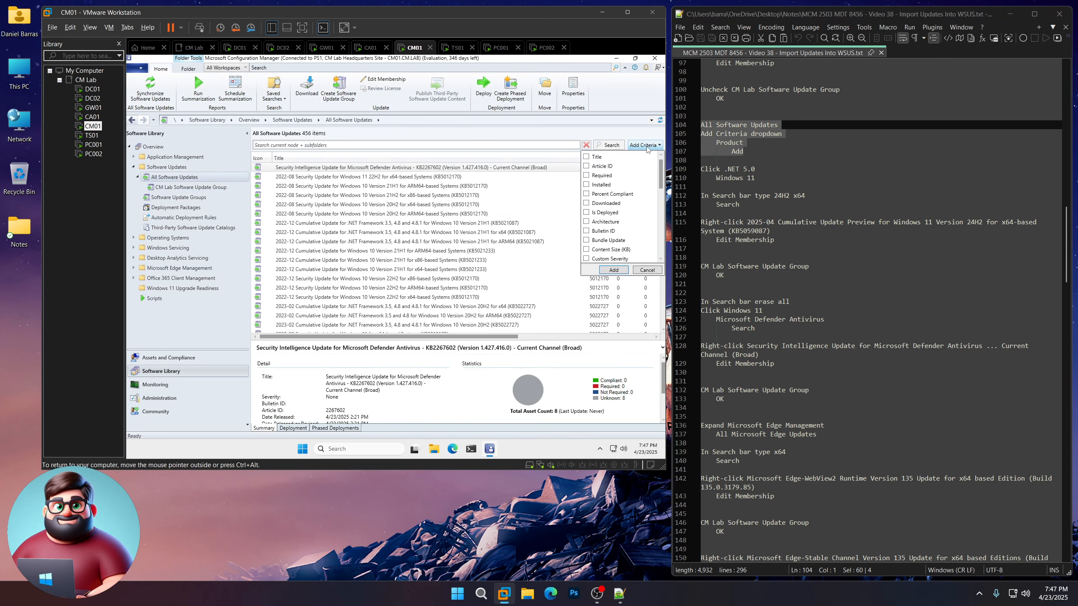
scroll(615, 204, "down", 5)
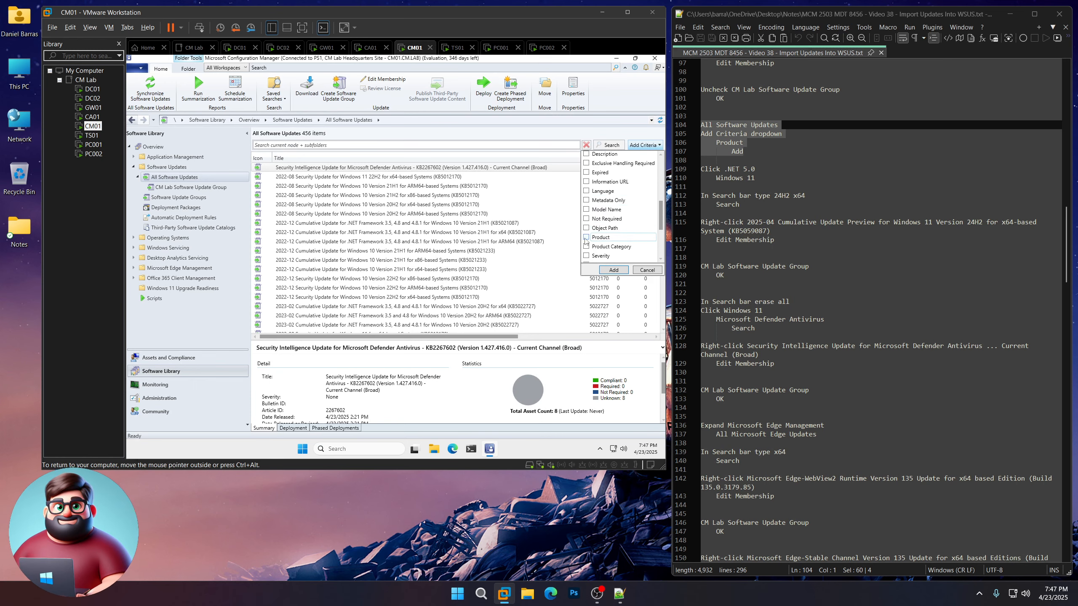
left_click(614, 270)
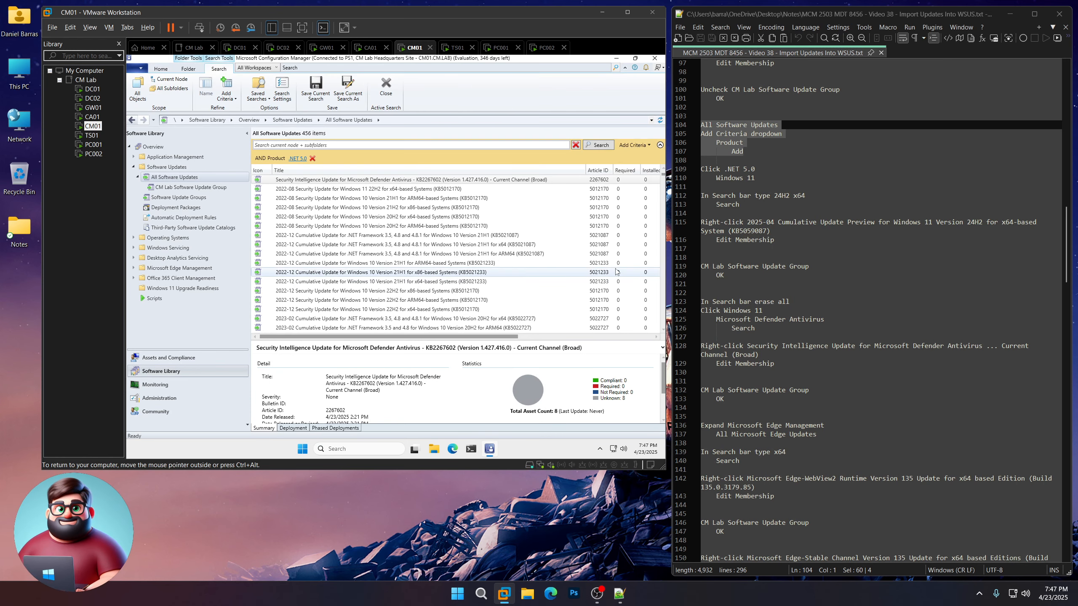
Set the Product criterion to Windows 11 and search All Software Updates for 24H2 x64.
left_click(296, 158)
scroll(364, 320, "down", 10)
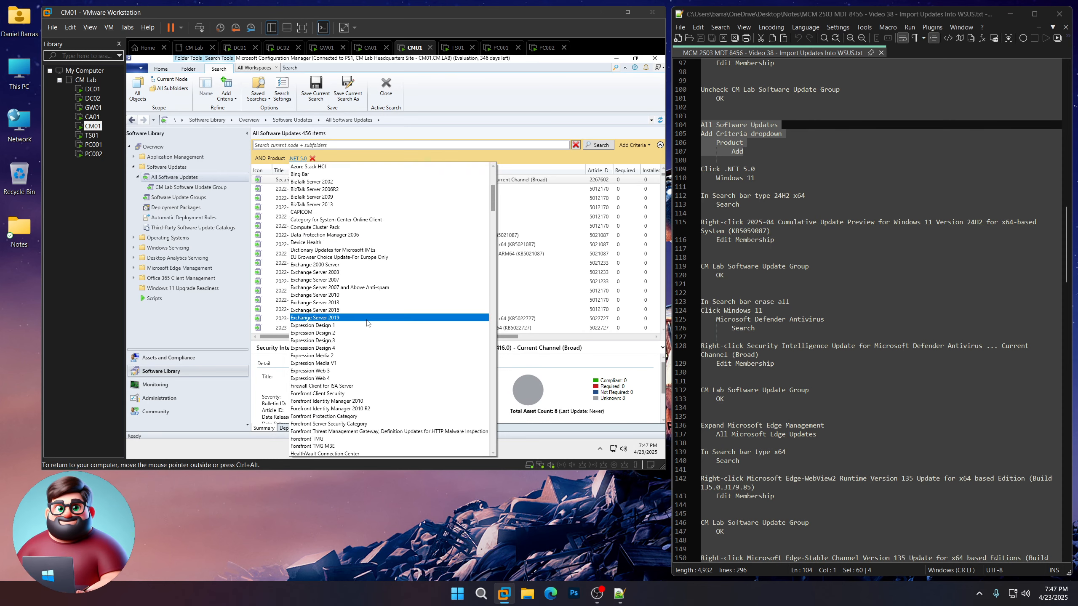
scroll(364, 320, "down", 18)
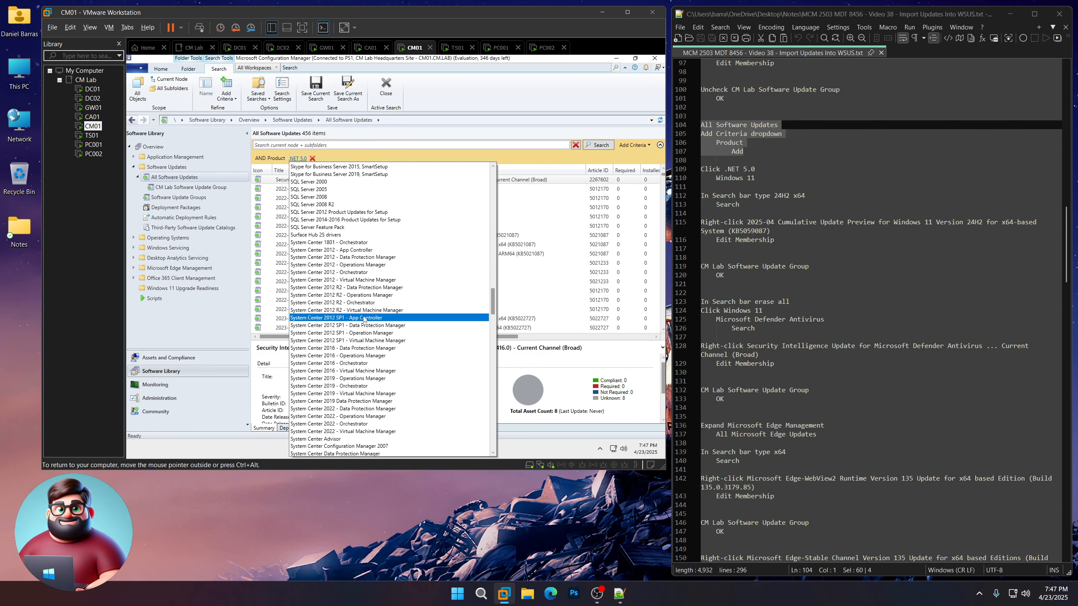
scroll(364, 320, "down", 3)
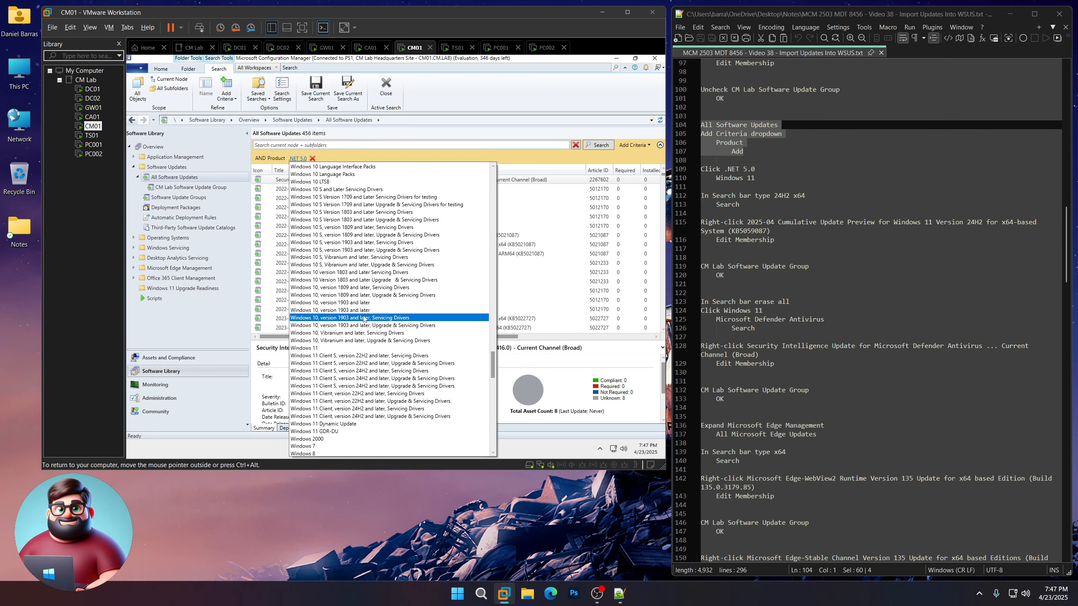
left_click(320, 348)
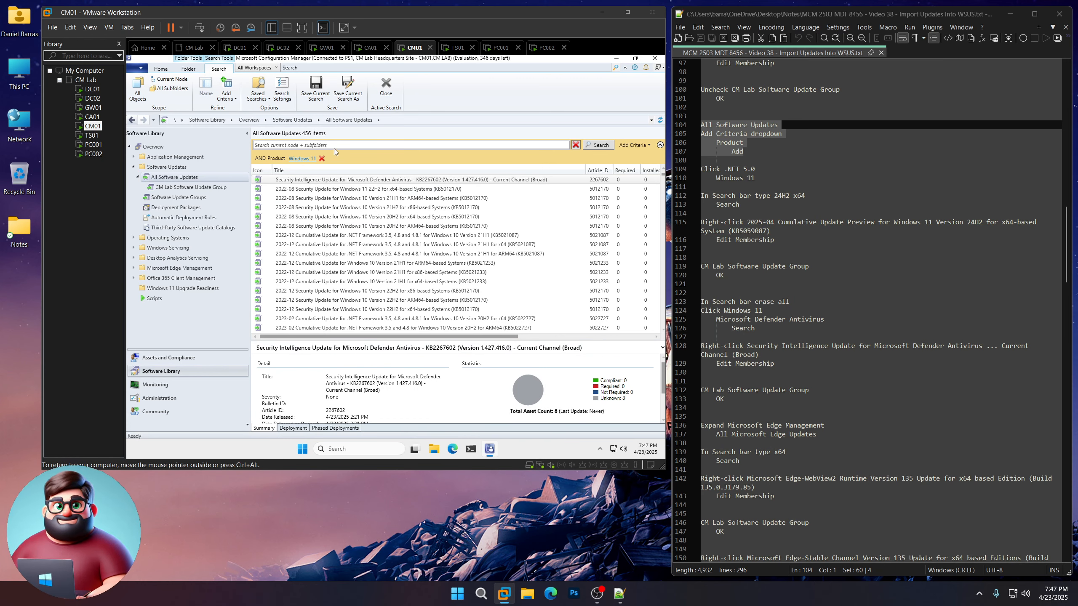
left_click(297, 144)
type("24H2 x64")
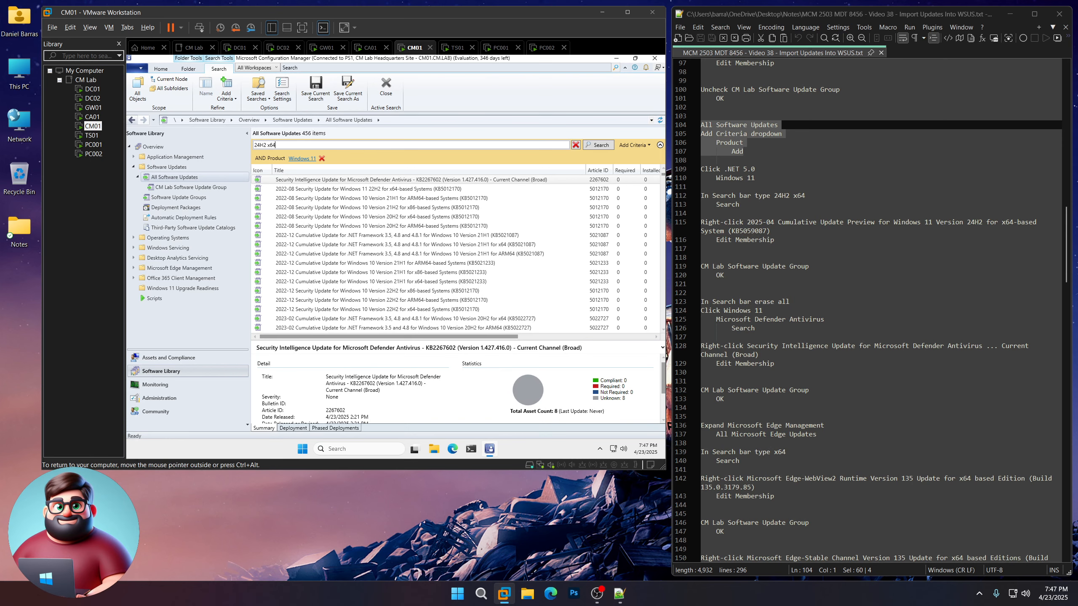
left_click(605, 145)
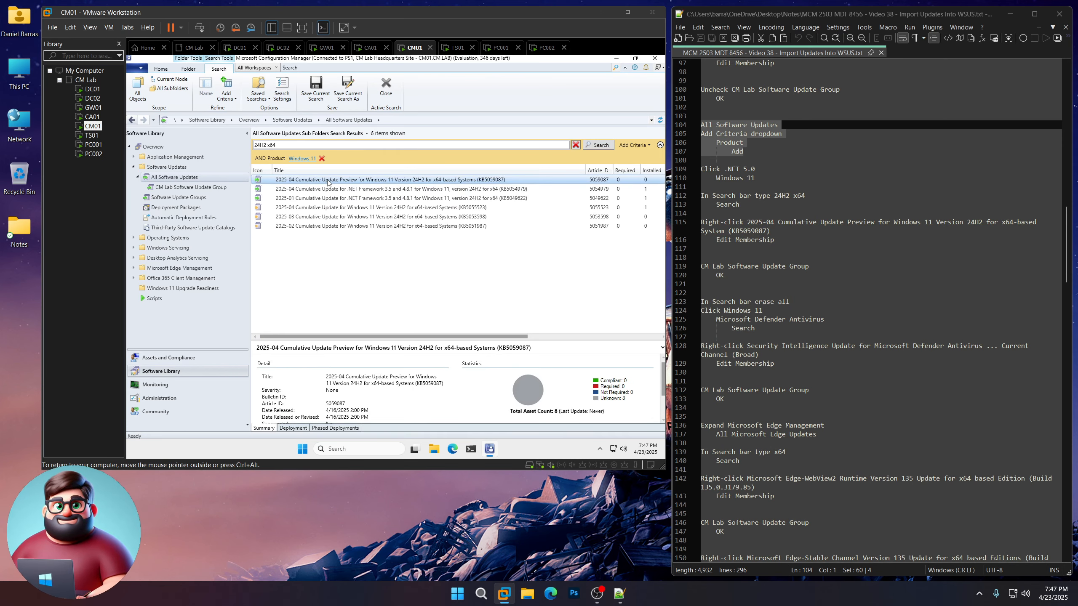
Add the 2025-04 Cumulative Update Preview for Windows 11 Version 24H2 x64 (KB5059087) to CM Lab Software Update Group.
right_click(451, 181)
left_click(477, 209)
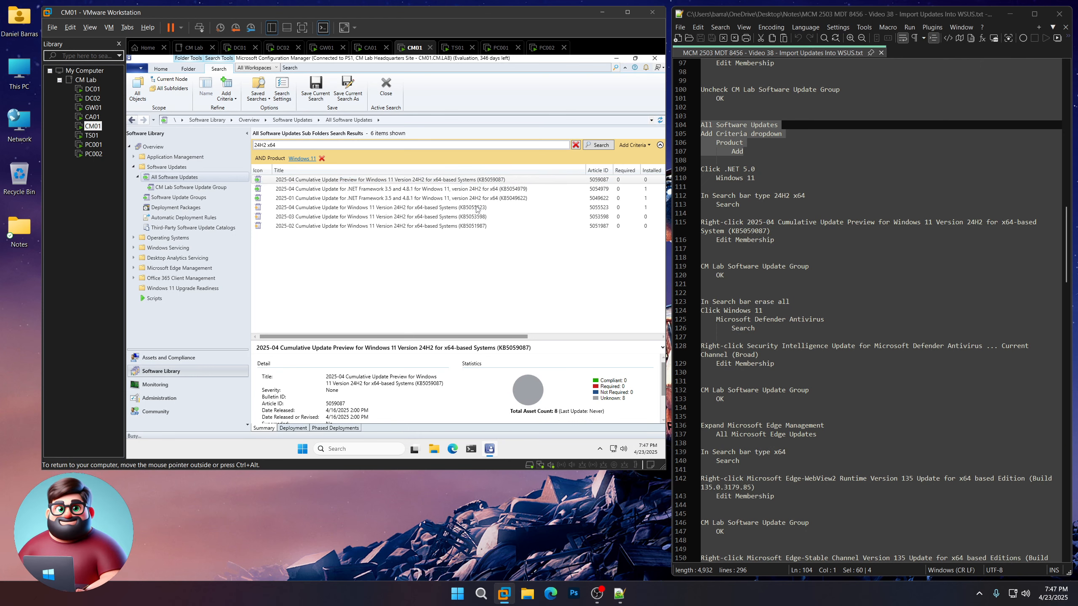
left_click(314, 208)
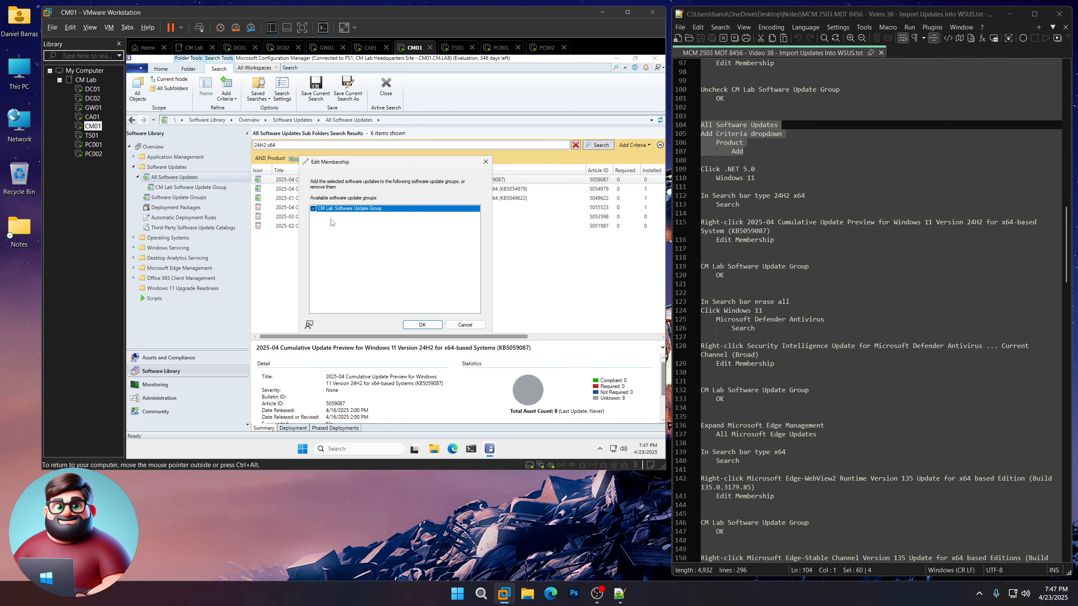
left_click(427, 325)
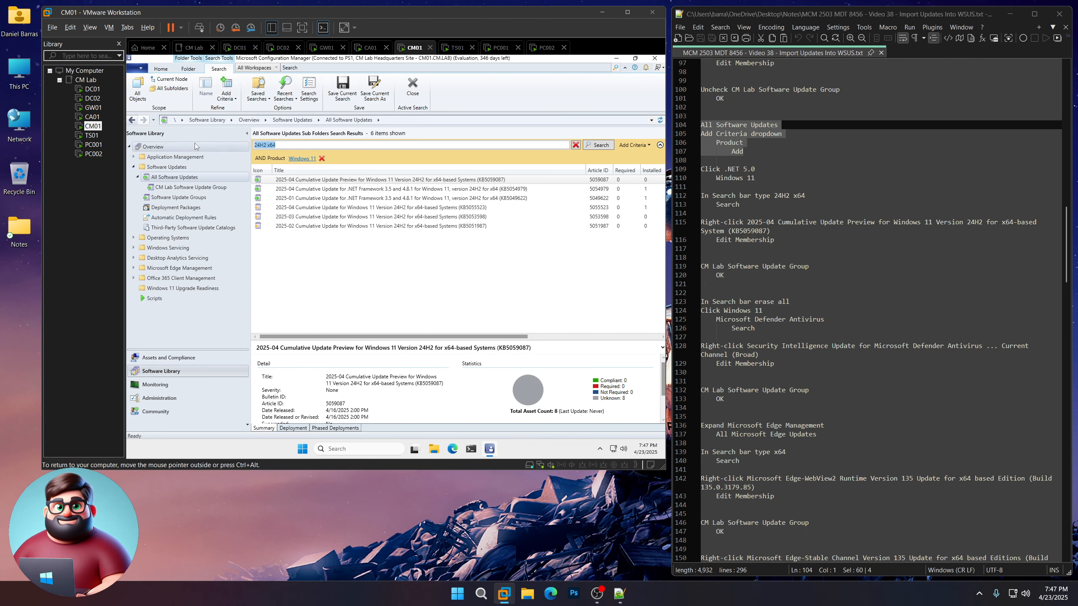
Clear the 24H2 x64 search text and search All Software Updates with Product set to Microsoft Defender Antivirus.
key("BackSpace")
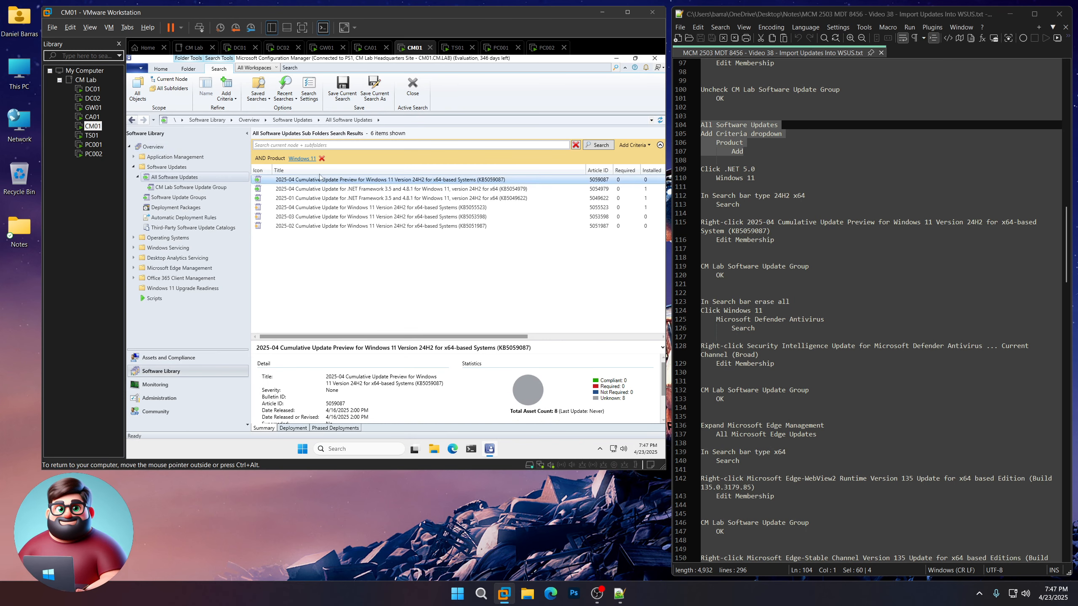
left_click(309, 159)
scroll(363, 319, "down", 20)
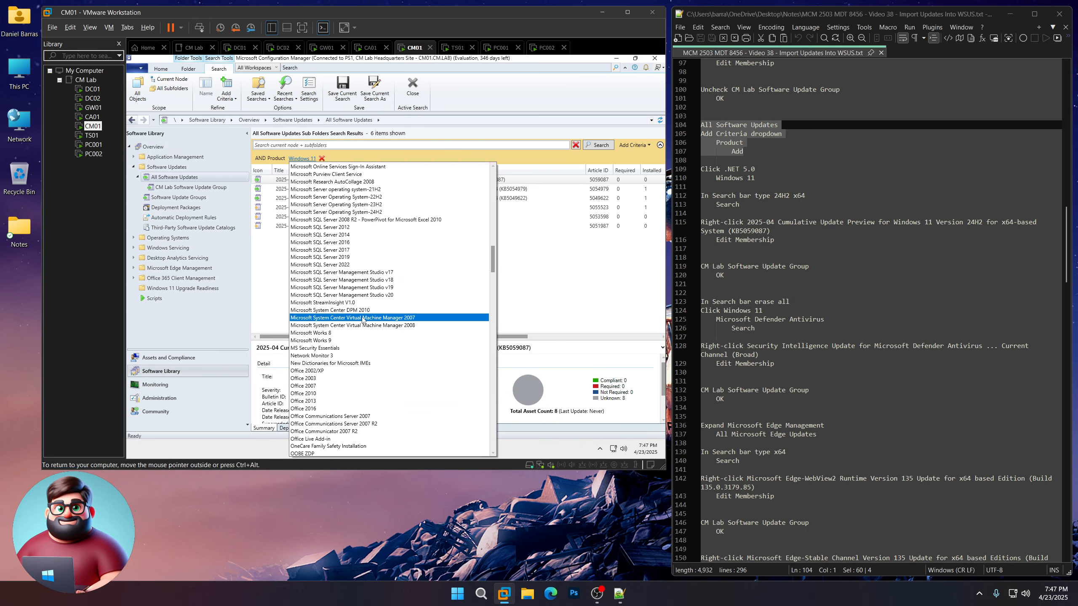
scroll(363, 319, "up", 12)
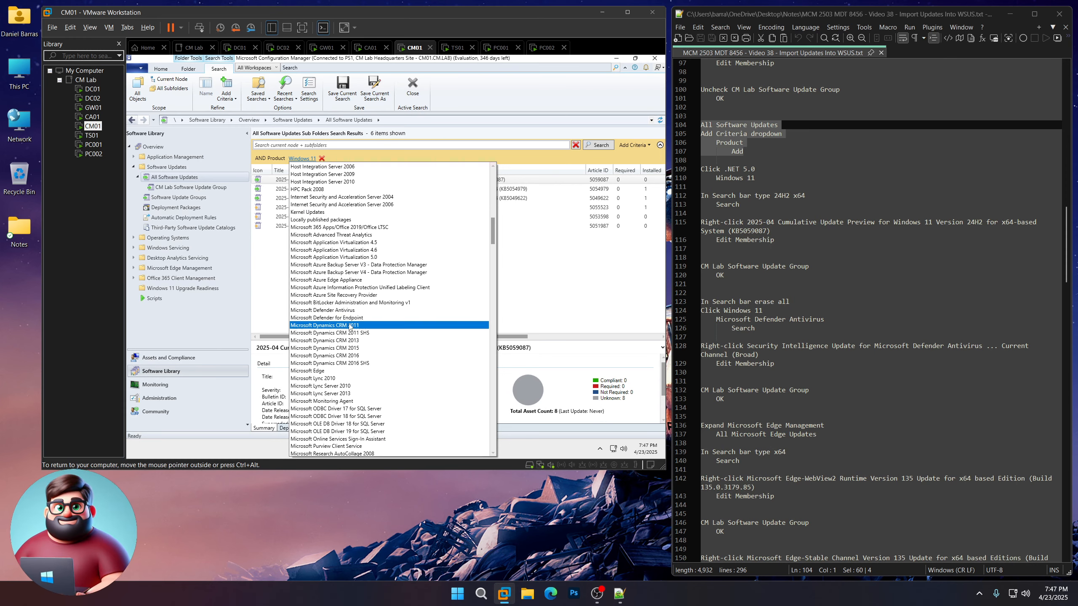
left_click(345, 310)
left_click(602, 146)
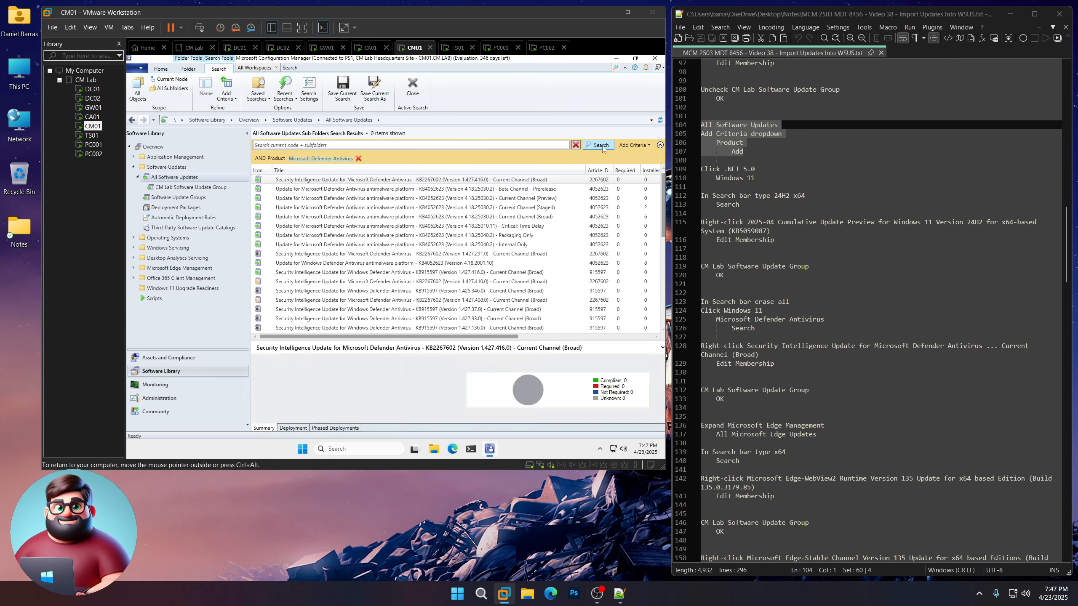
Add the Security Intelligence Update for Microsoft Defender Antivirus KB2267602 (Version 1.427.416.0), Current Channel (Broad), to CM Lab Software Update Group.
scroll(790, 278, "down", 7)
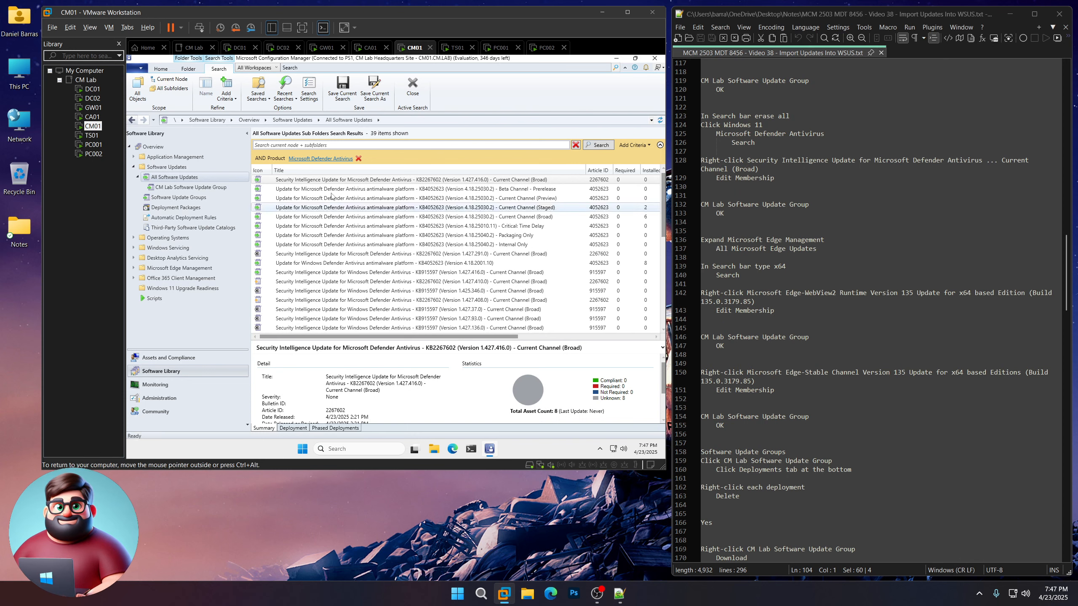
right_click(344, 183)
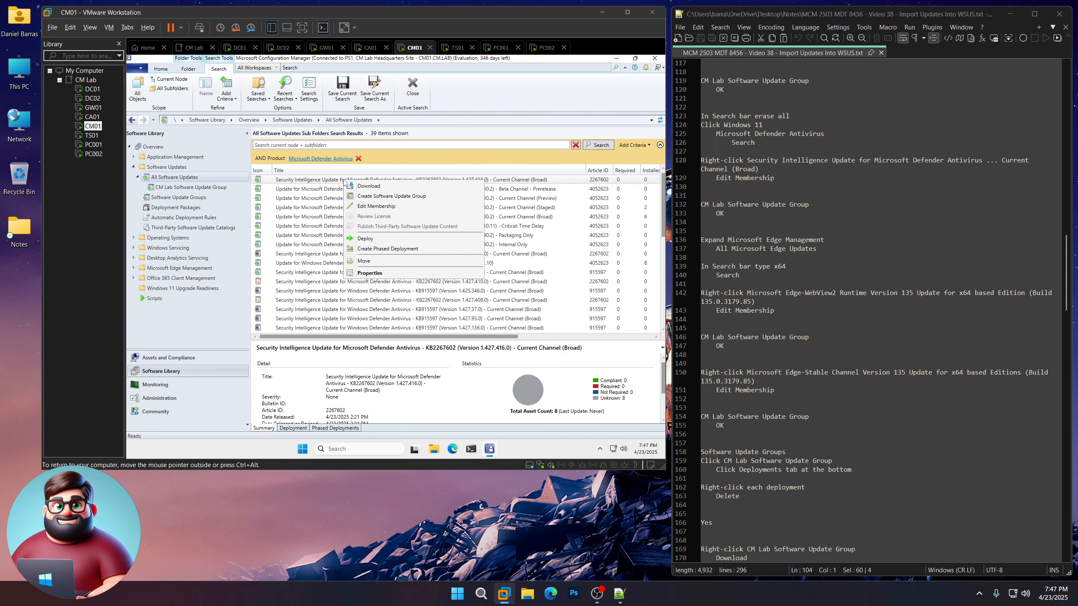
left_click(363, 208)
left_click(313, 208)
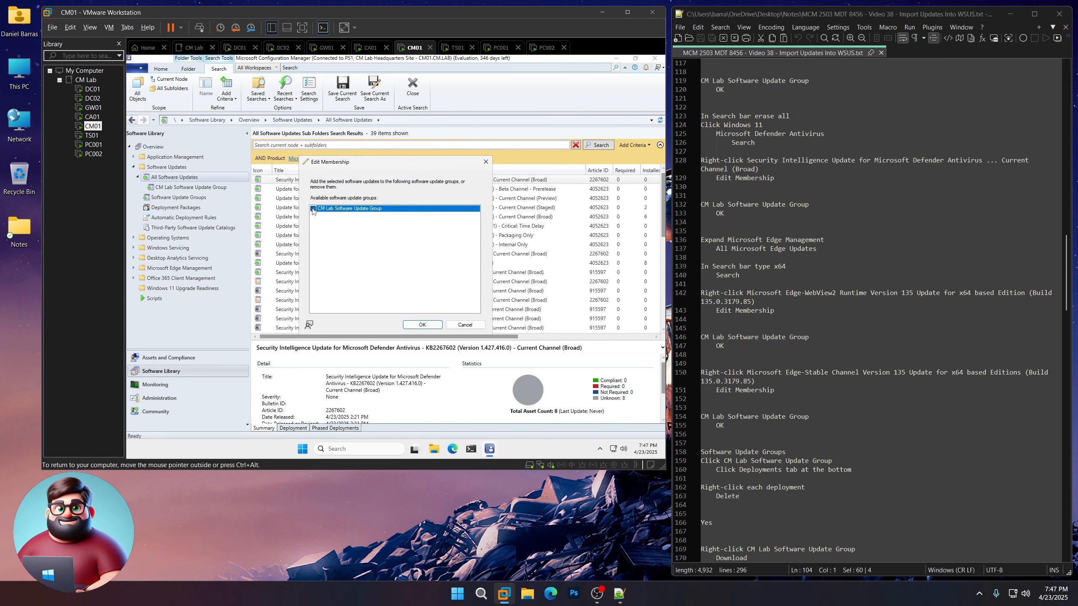
left_click(422, 325)
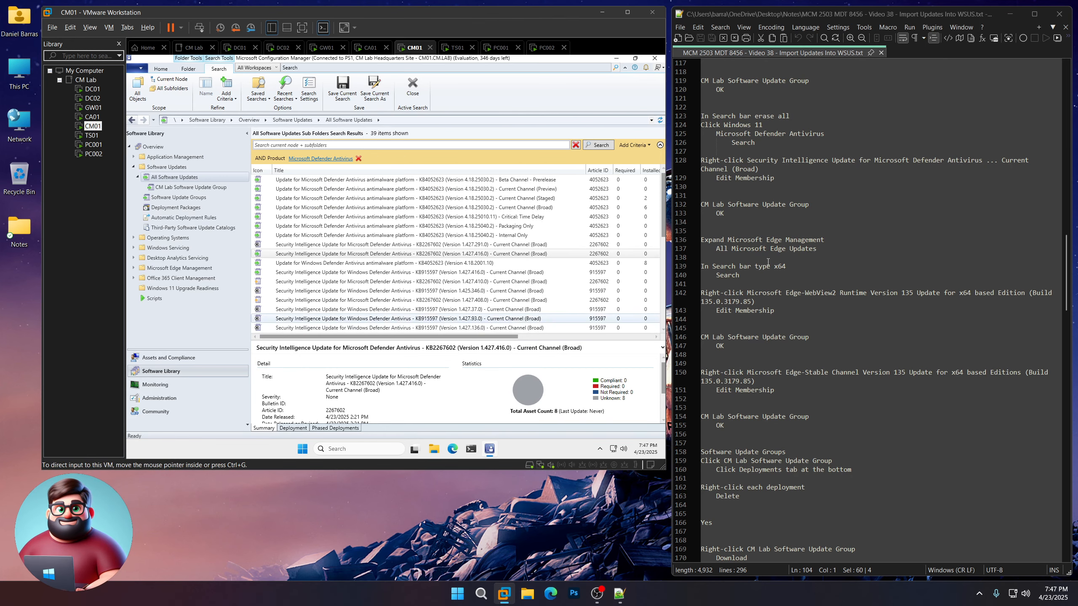
Search All Microsoft Edge Updates under Microsoft Edge Management for x64.
scroll(802, 249, "down", 5)
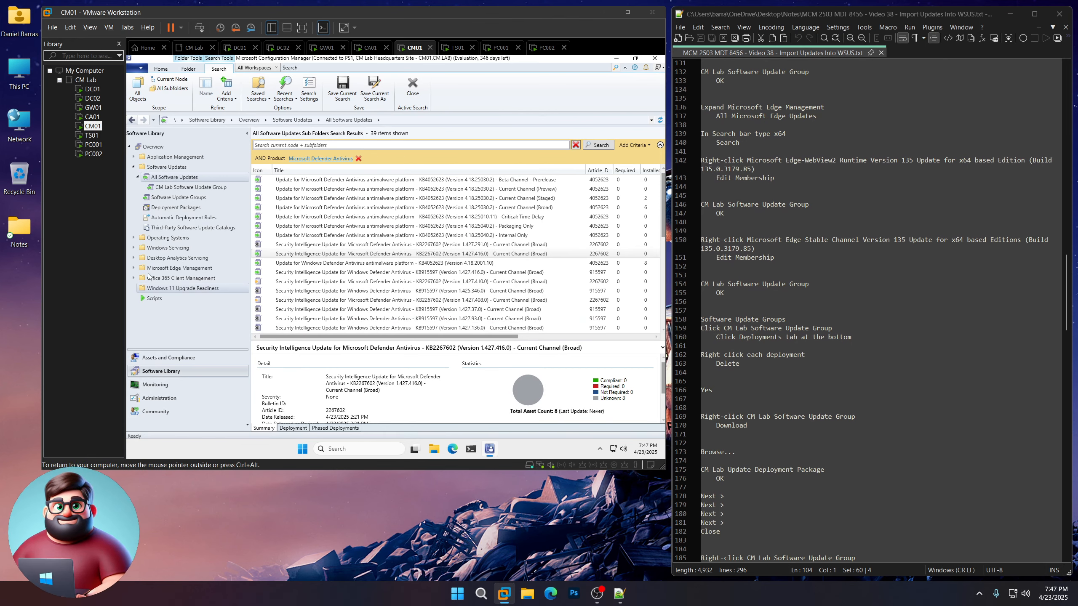
left_click(133, 268)
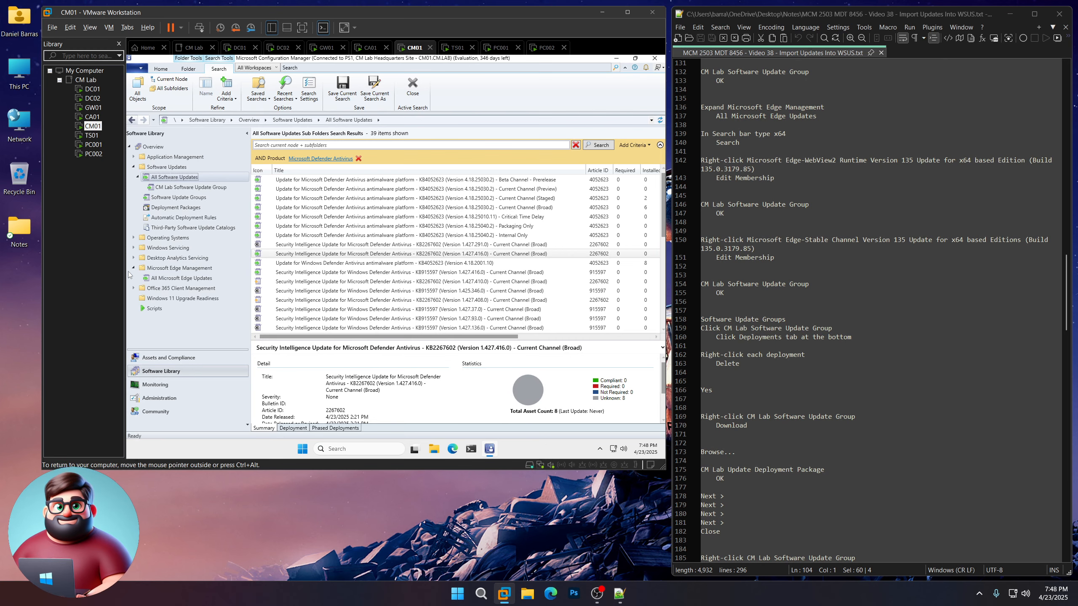
left_click(178, 279)
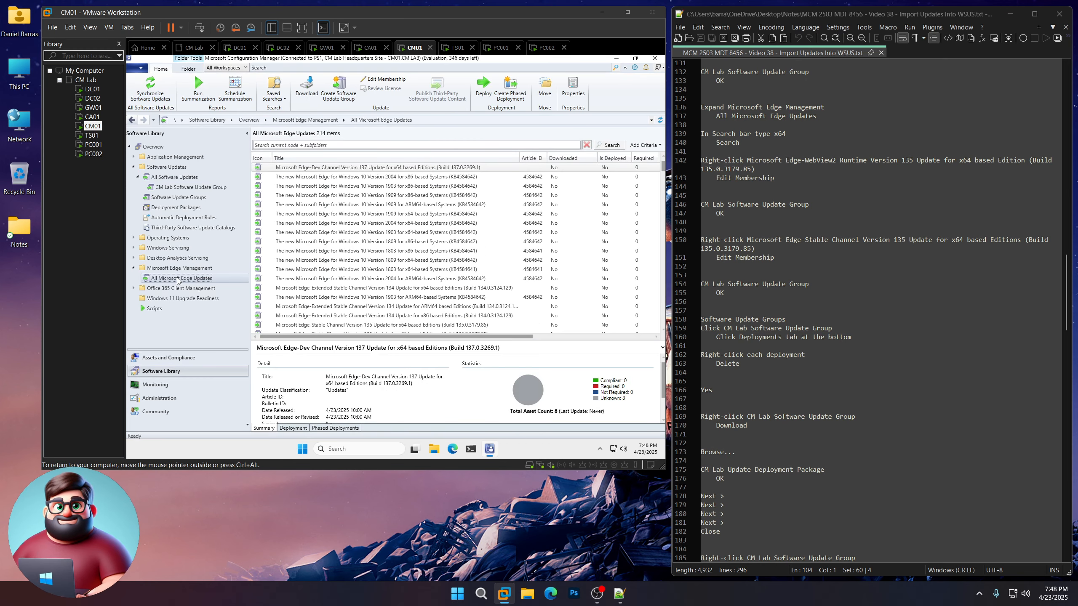
left_click(382, 145)
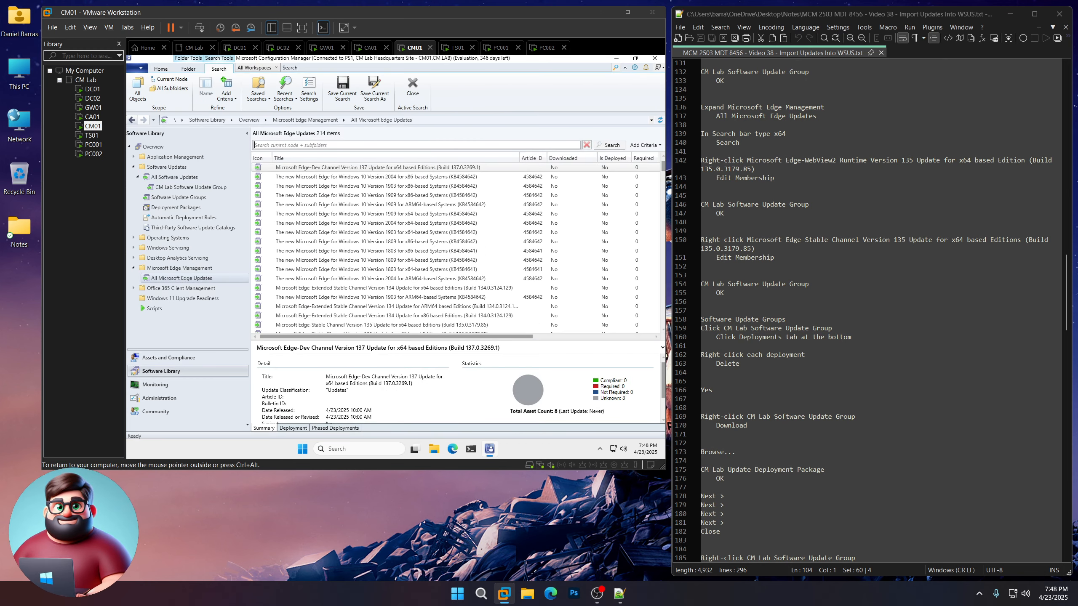
type("x64")
left_click(607, 145)
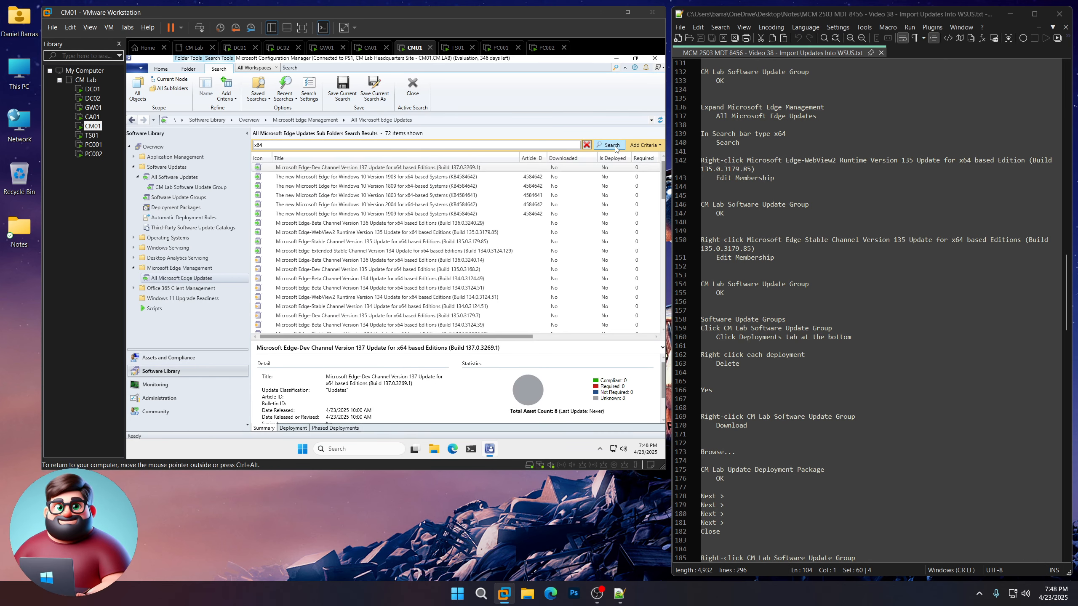
Add the Microsoft Edge-WebView2 Runtime Version 135 Update for x64 (Build 135.0.3179.85) to CM Lab Software Update Group.
left_click(329, 232)
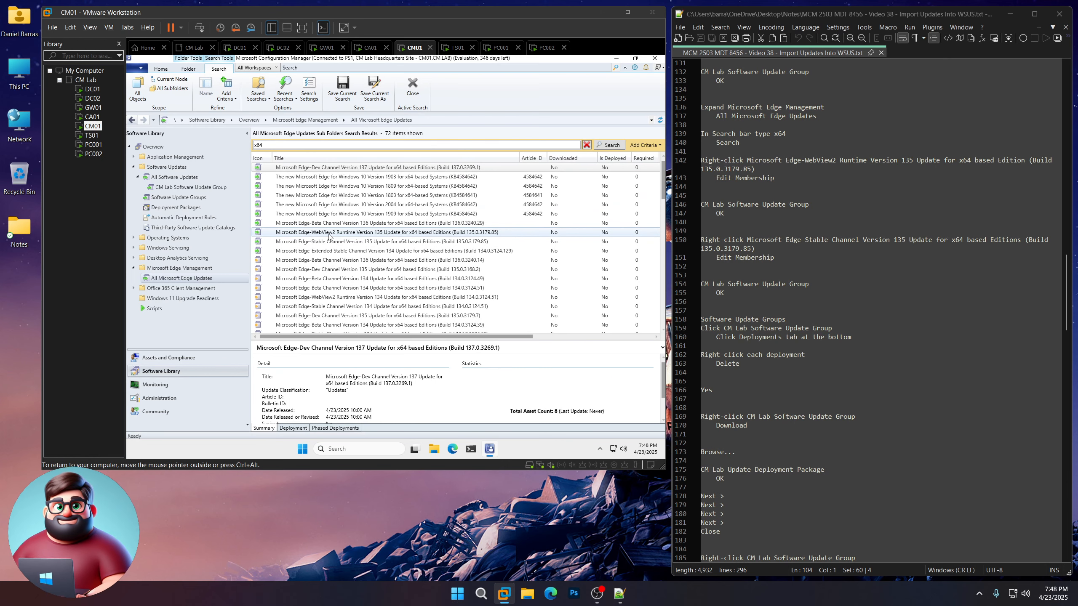
right_click(330, 237)
left_click(359, 261)
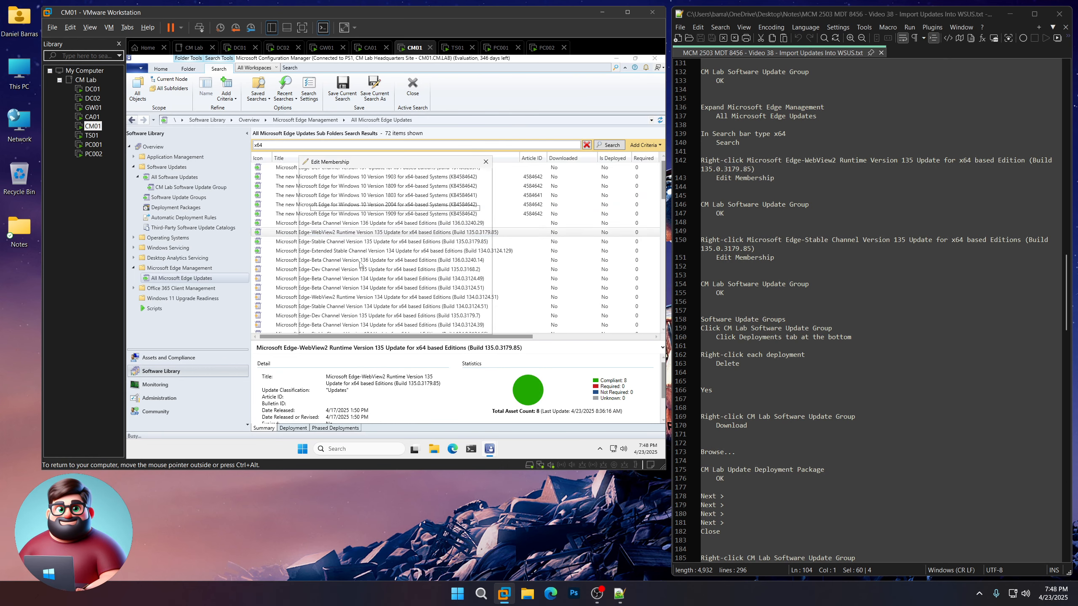
left_click(313, 209)
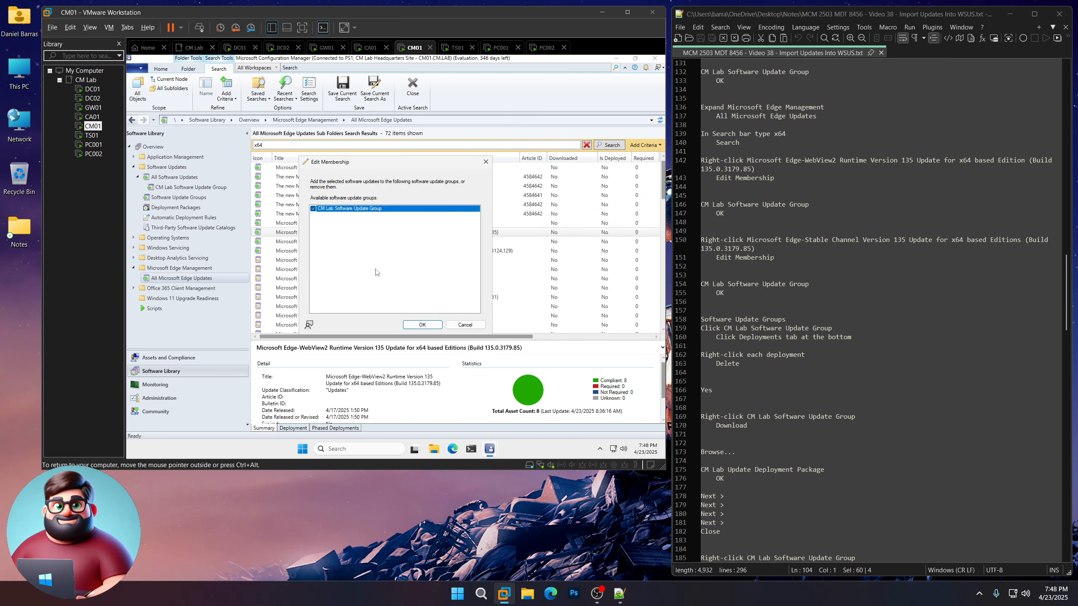
left_click(426, 326)
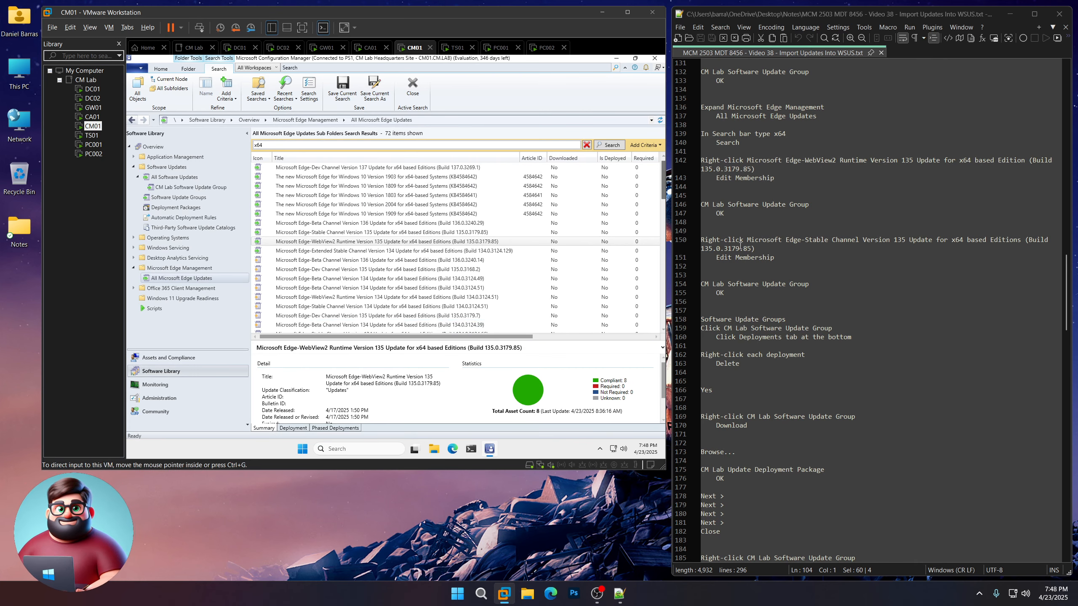
Add the Microsoft Edge-Stable Channel Version 135 Update for x64 (Build 135.0.3179.85) to CM Lab Software Update Group.
left_click_drag(791, 258, 698, 241)
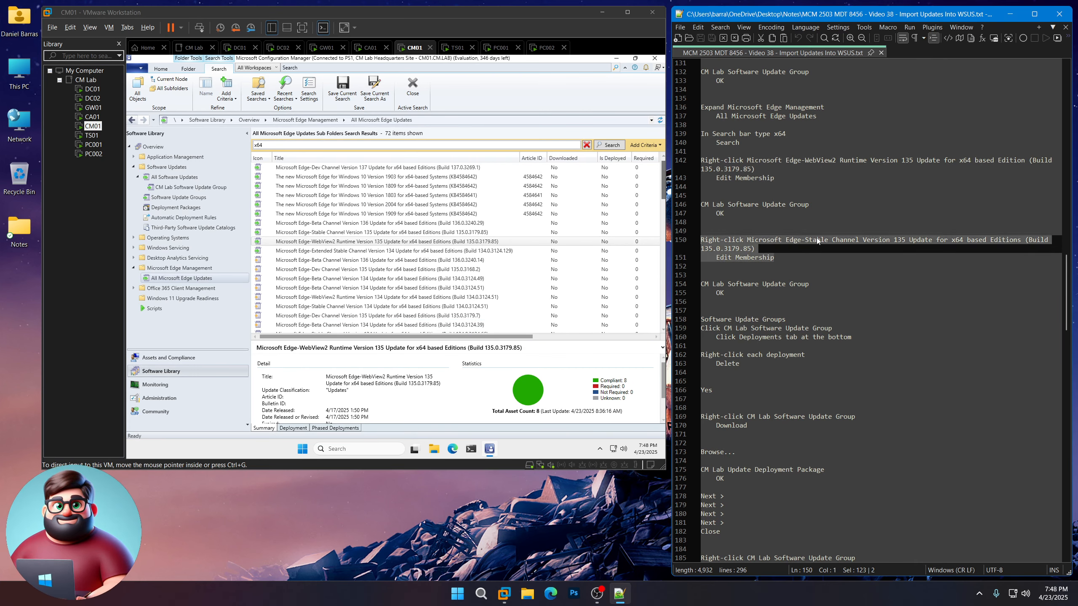
right_click(355, 234)
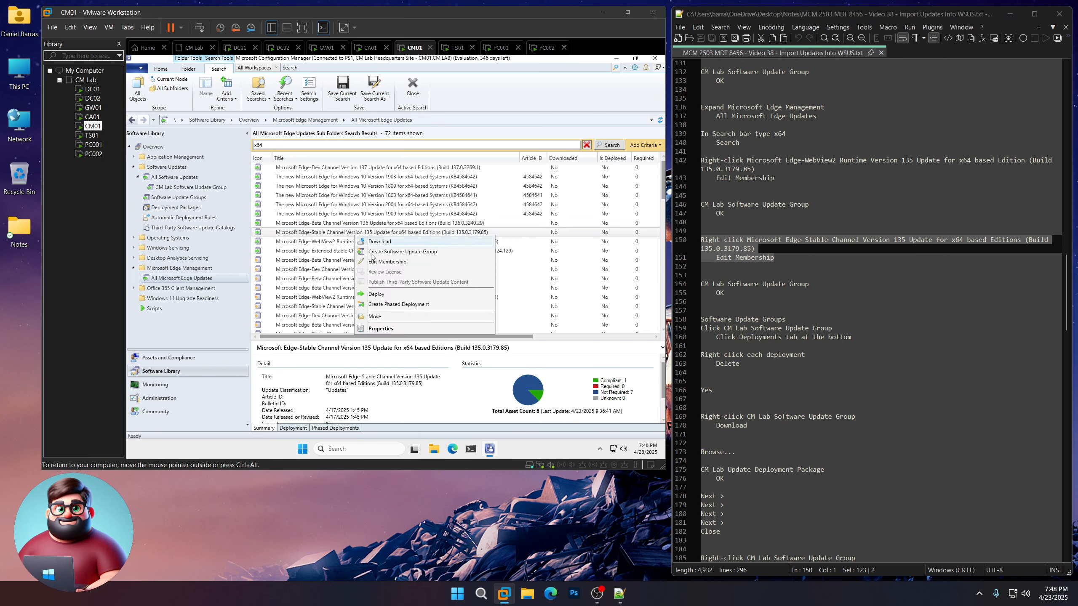
left_click(379, 262)
left_click(313, 208)
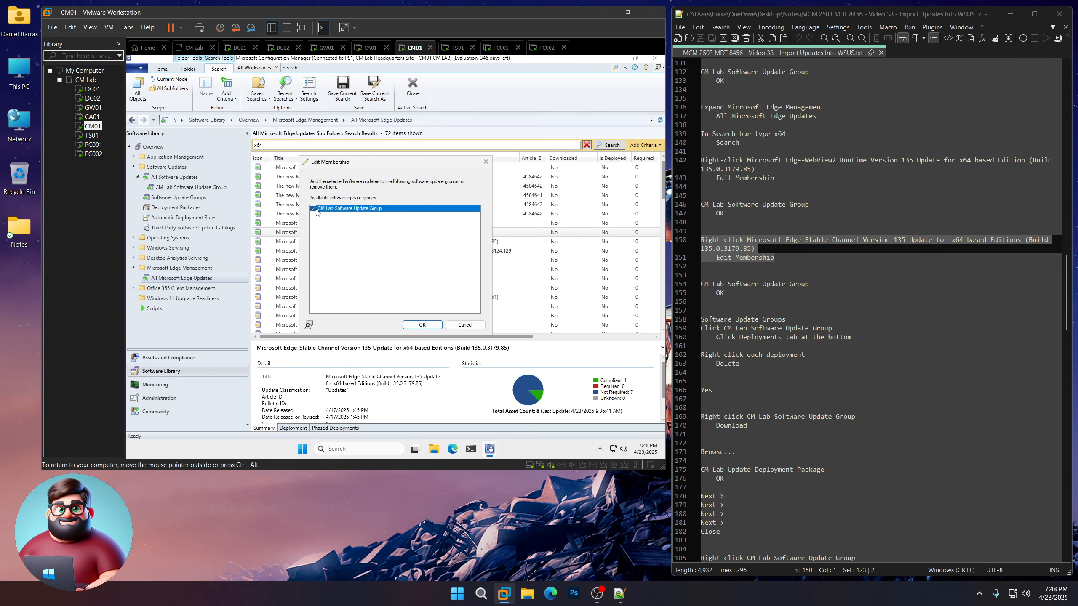
left_click(420, 324)
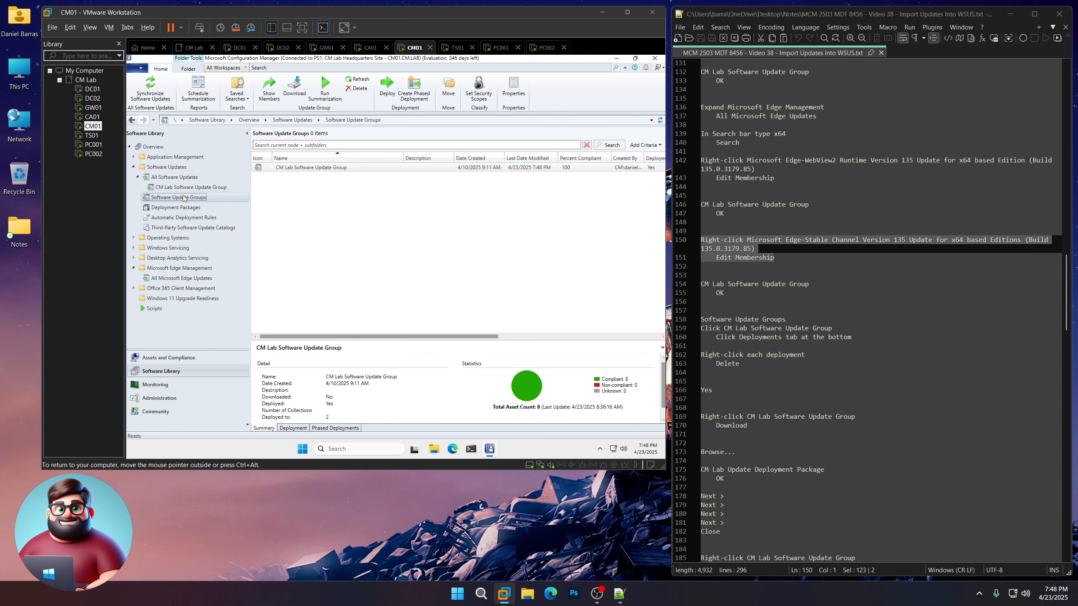
Delete the All Unknown Computers and the All Desktop and Server Clients deployments of CM Lab Software Update Group.
left_click(318, 168)
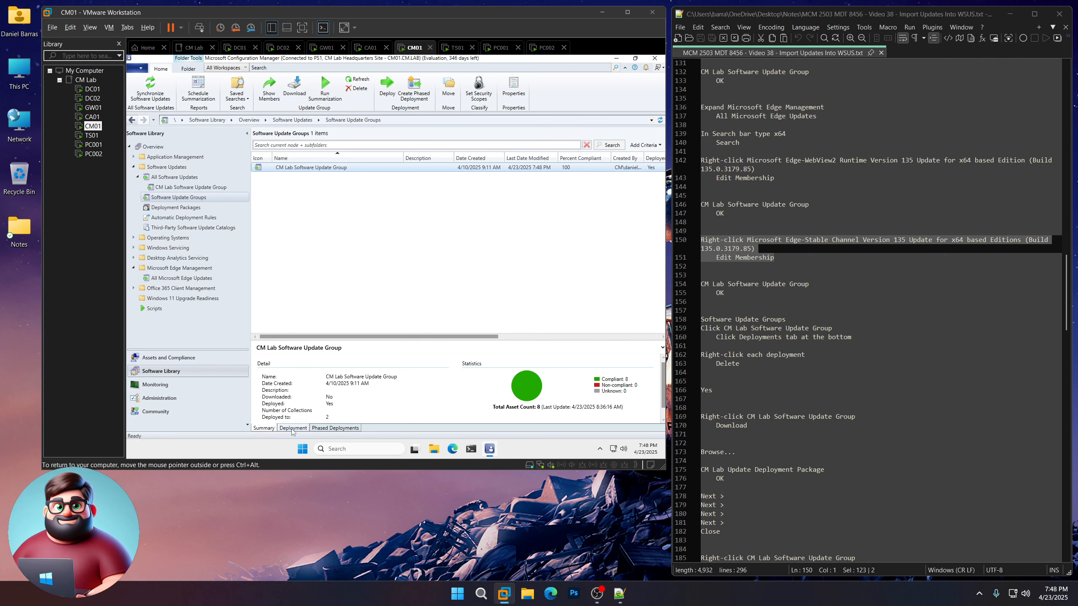
left_click(292, 428)
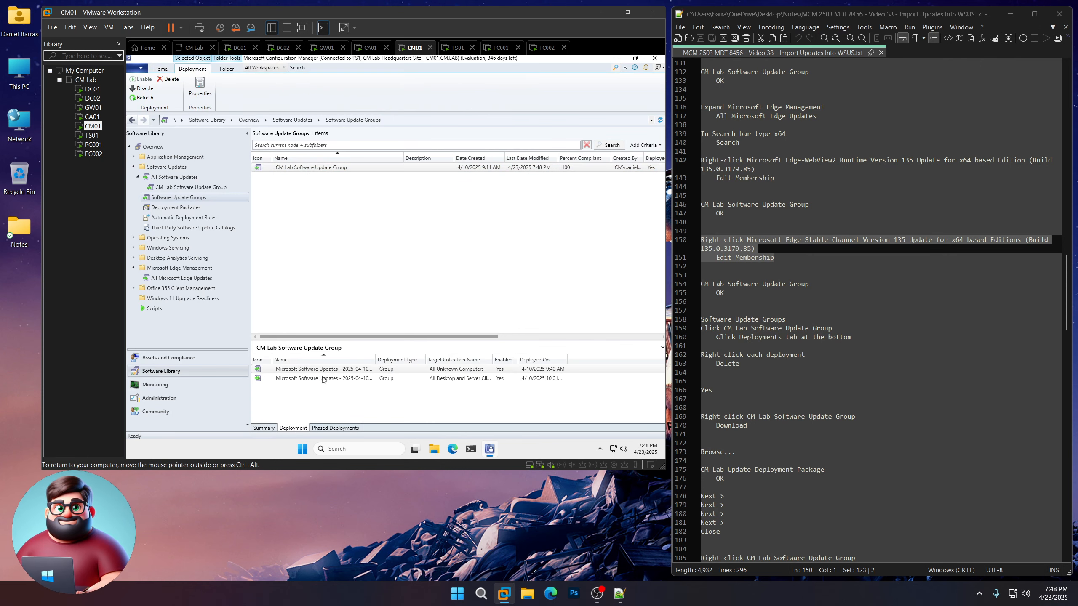
right_click(333, 368)
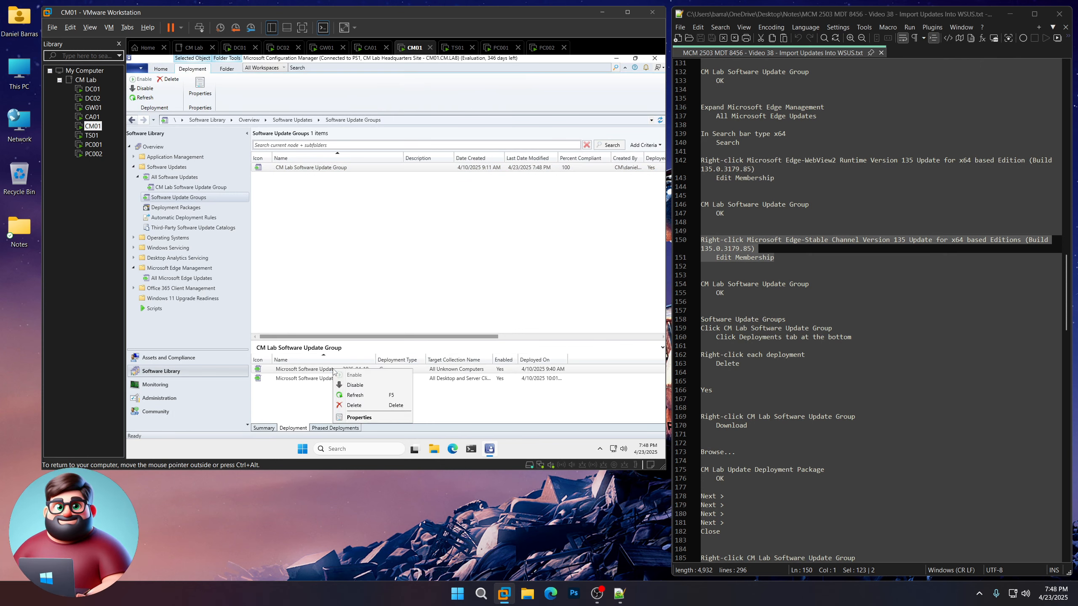
left_click(364, 407)
left_click(425, 282)
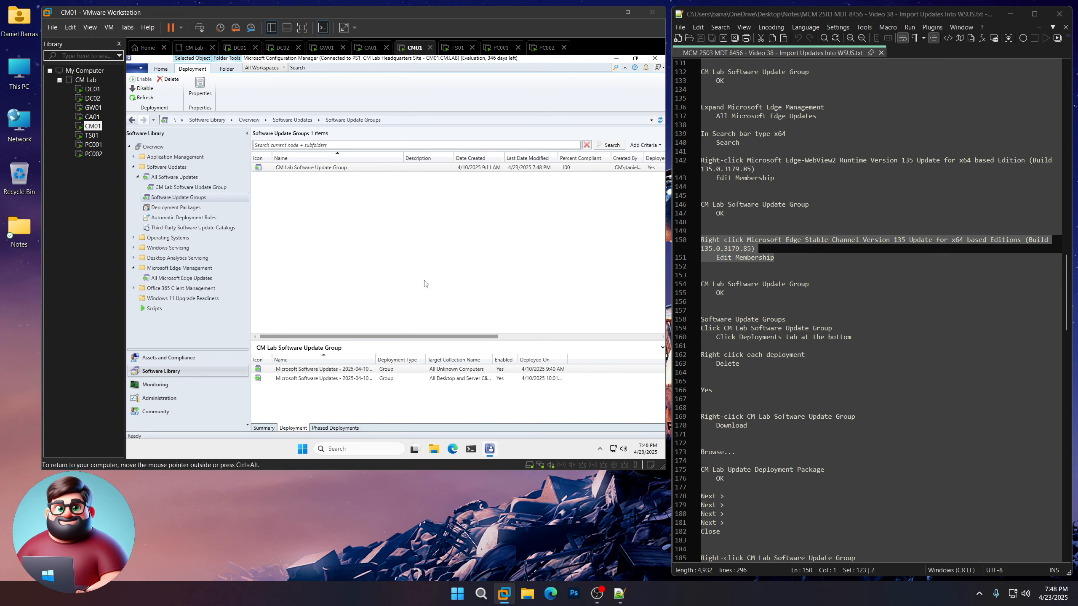
right_click(361, 369)
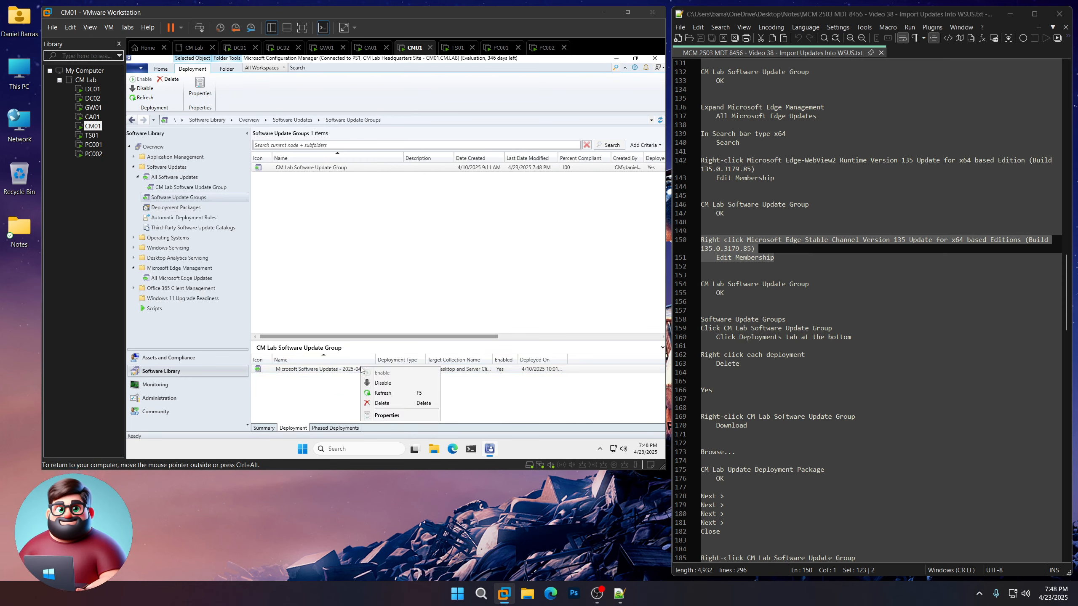
left_click(381, 404)
left_click(424, 282)
Start a download of CM Lab Software Update Group, following the notes, and select CM Lab Update Deployment Package as its deployment package.
scroll(735, 328, "down", 5)
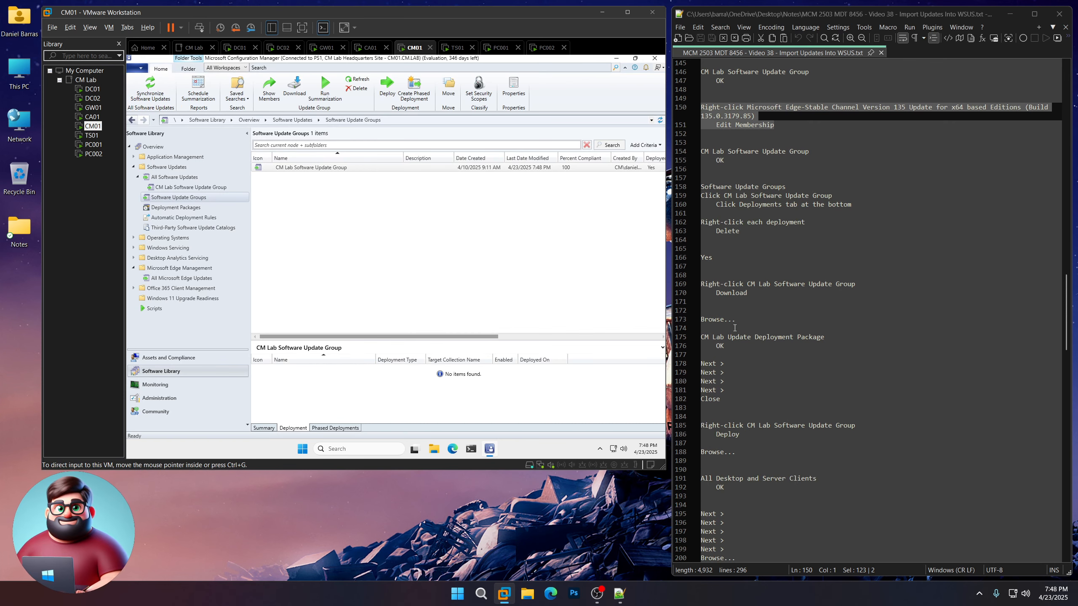
scroll(769, 229, "down", 4)
left_click_drag(757, 186, 701, 178)
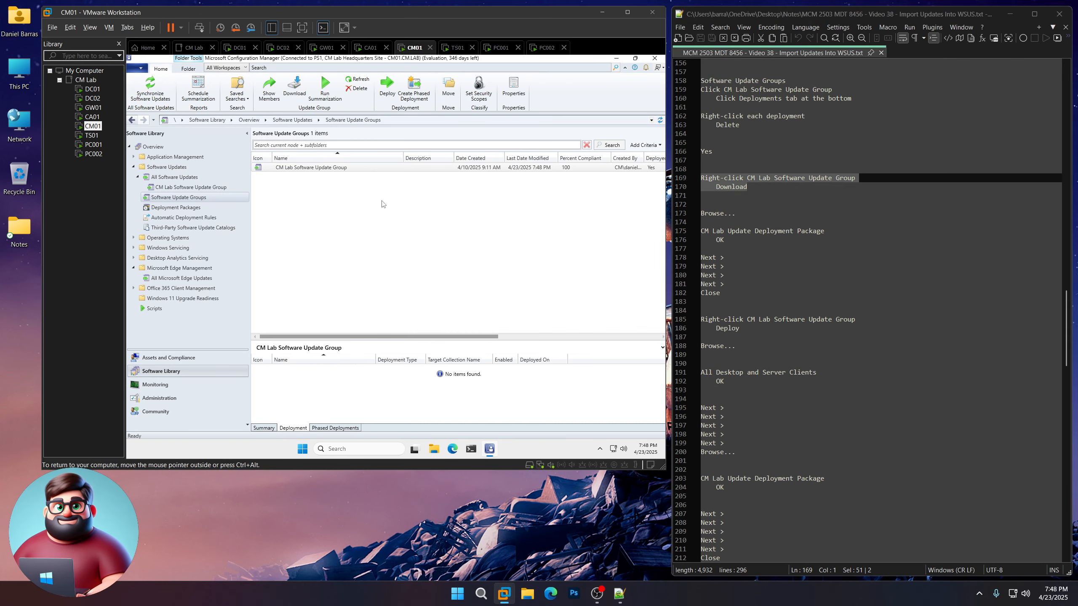
right_click(315, 168)
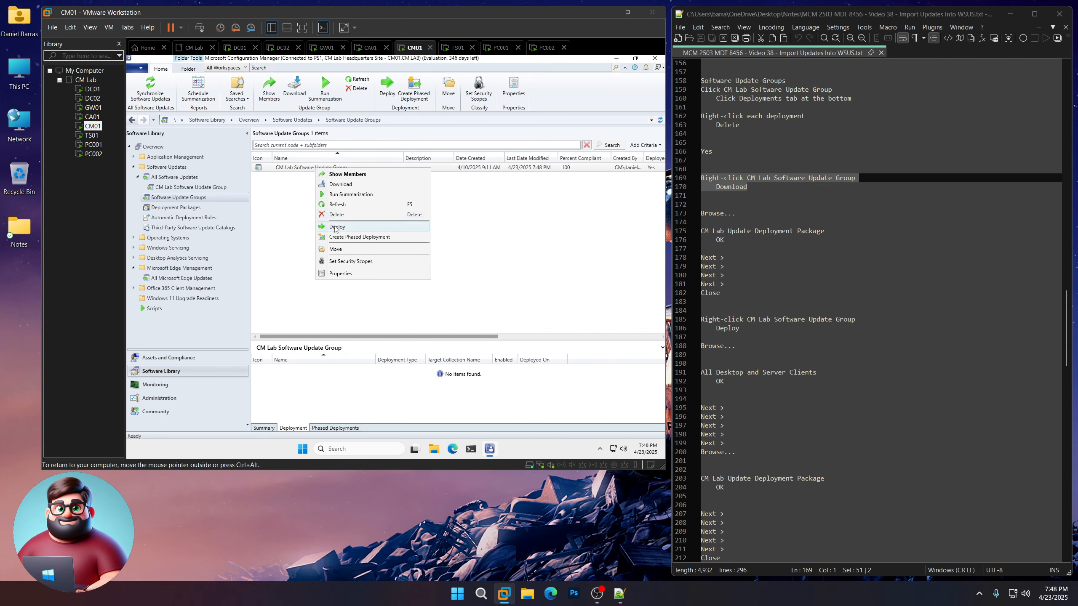
left_click(342, 186)
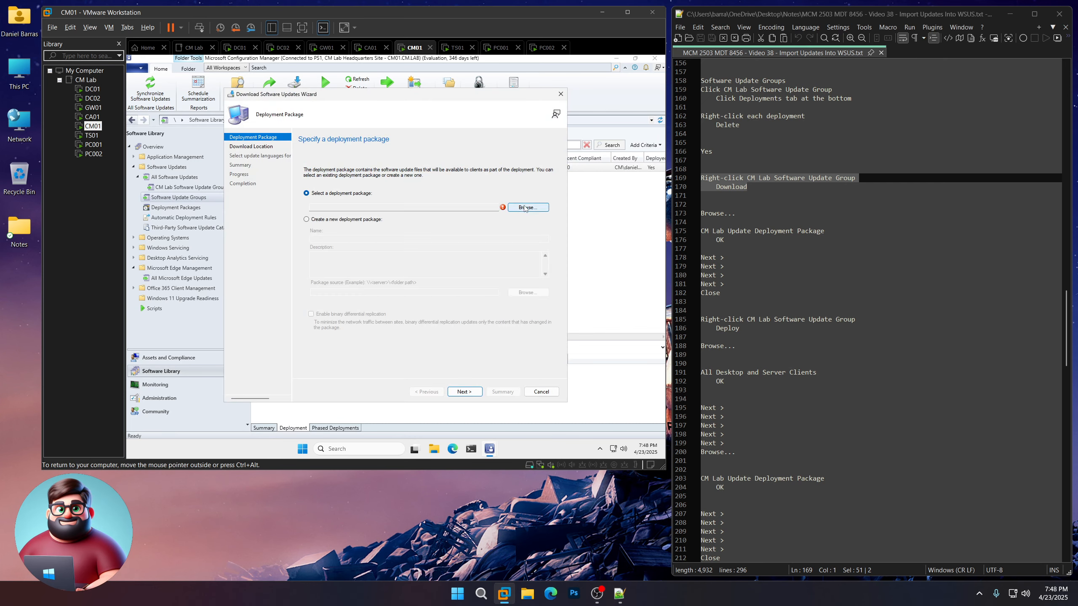
left_click(524, 208)
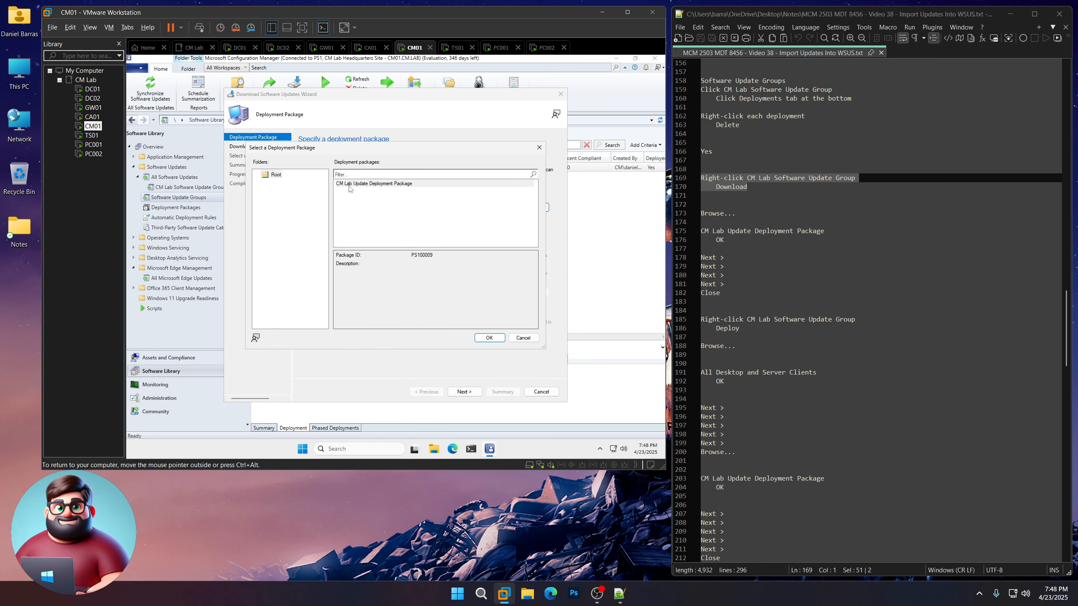
left_click(354, 186)
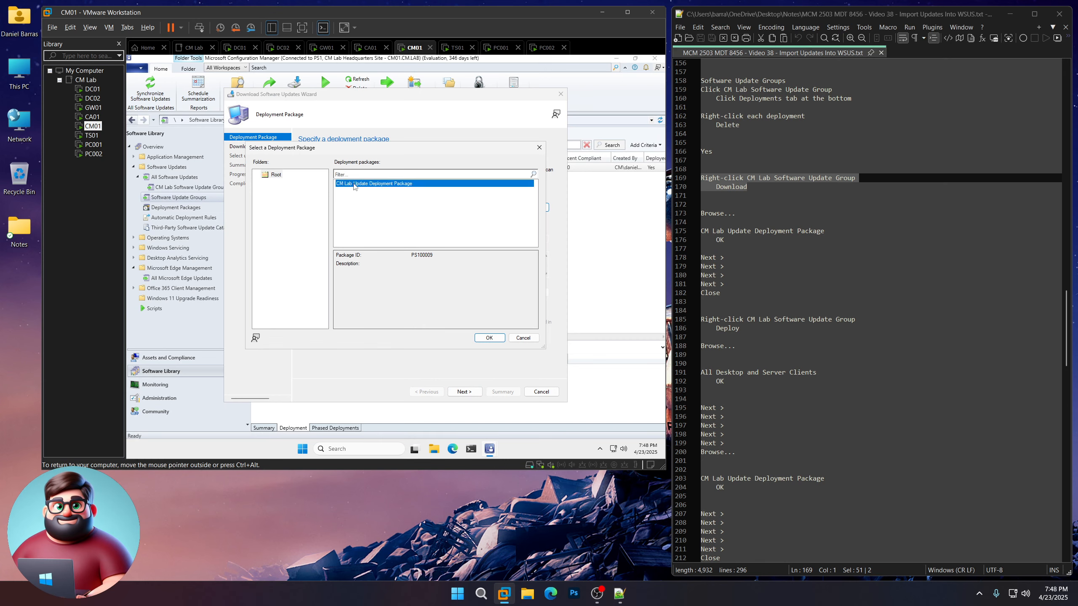
left_click(486, 339)
Run the Download Software Updates Wizard with the Internet as source and the preset languages, and close it once completed.
left_click(470, 394)
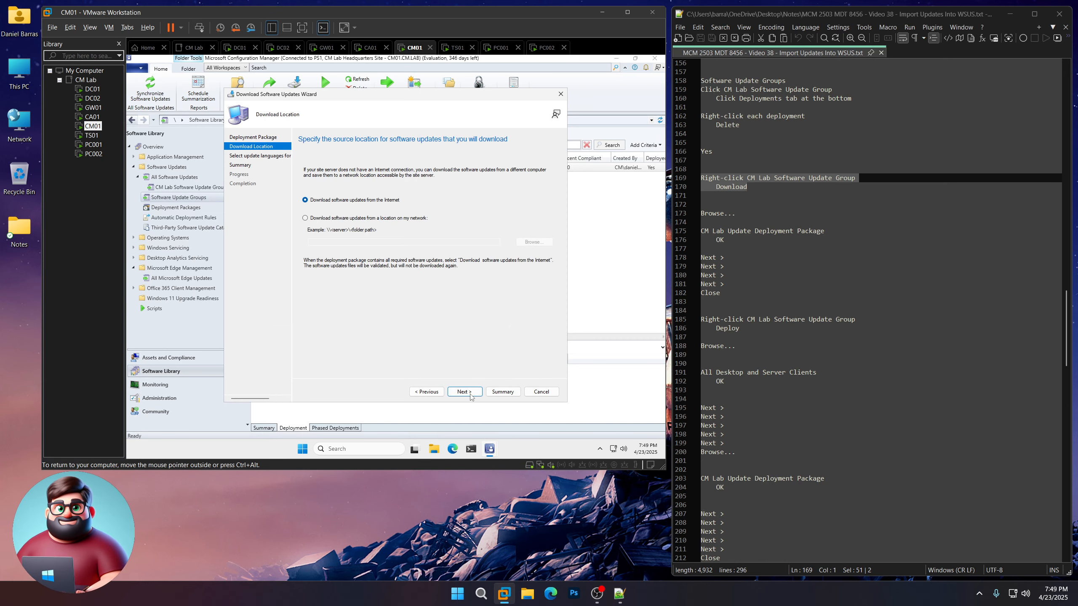
left_click(465, 392)
left_click(471, 394)
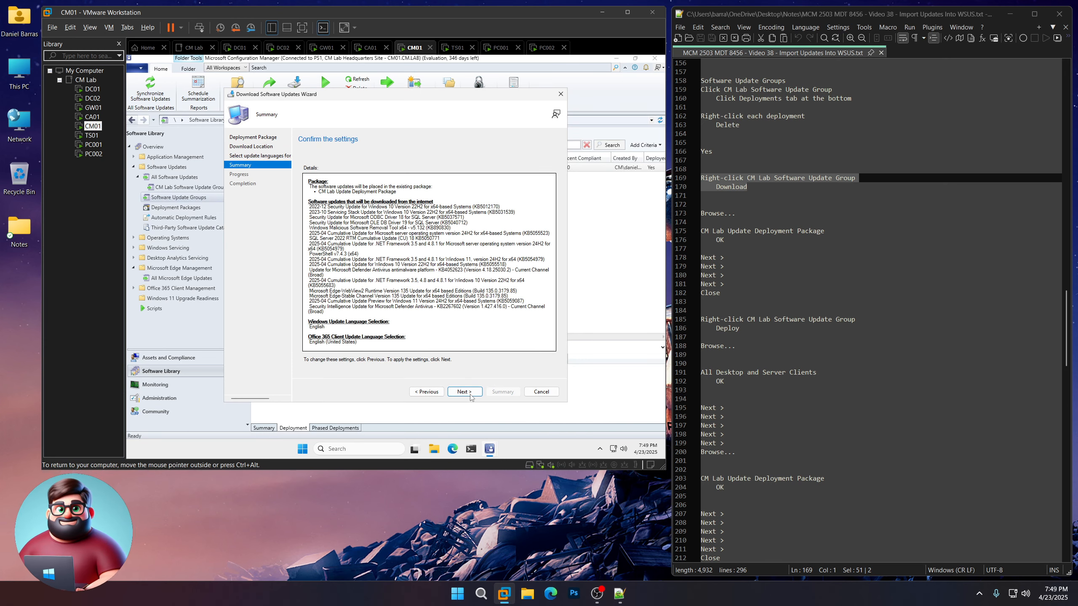
left_click(464, 391)
left_click(722, 293)
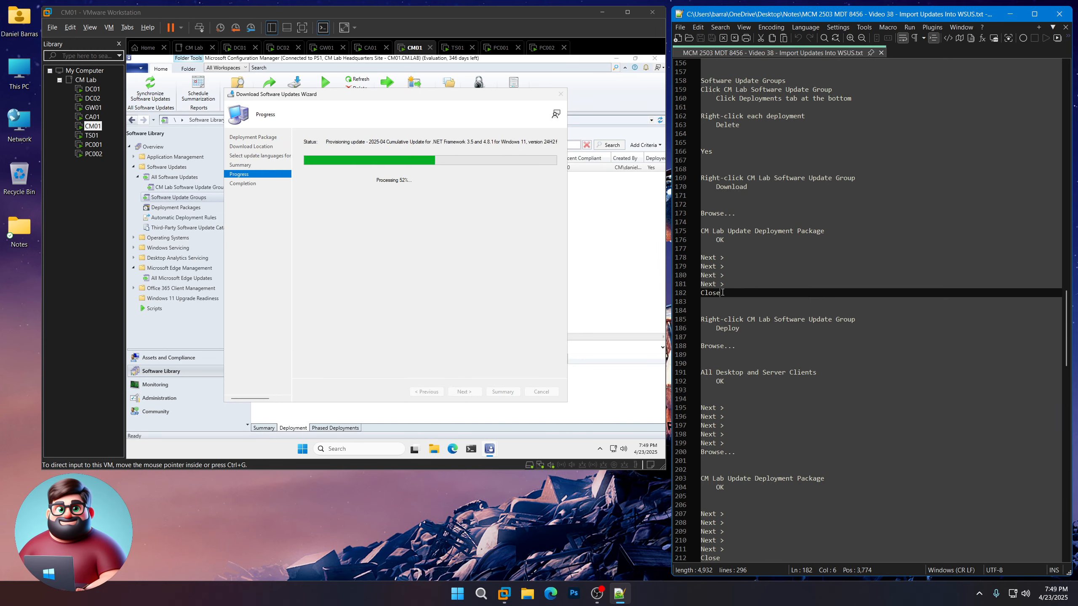
double_click(717, 293)
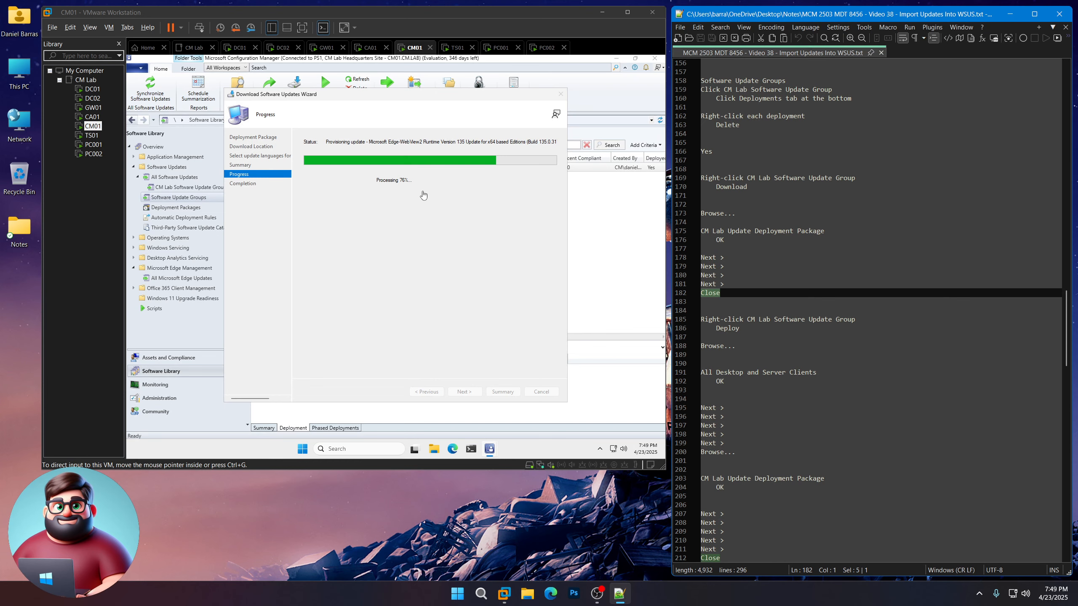
left_click(556, 537)
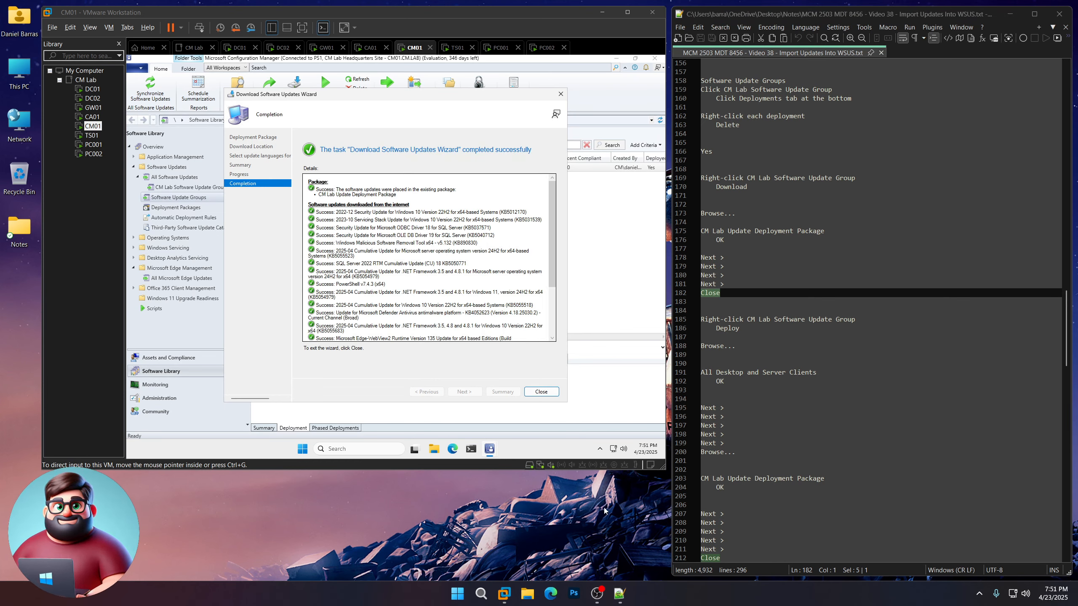
left_click(545, 397)
left_click(541, 391)
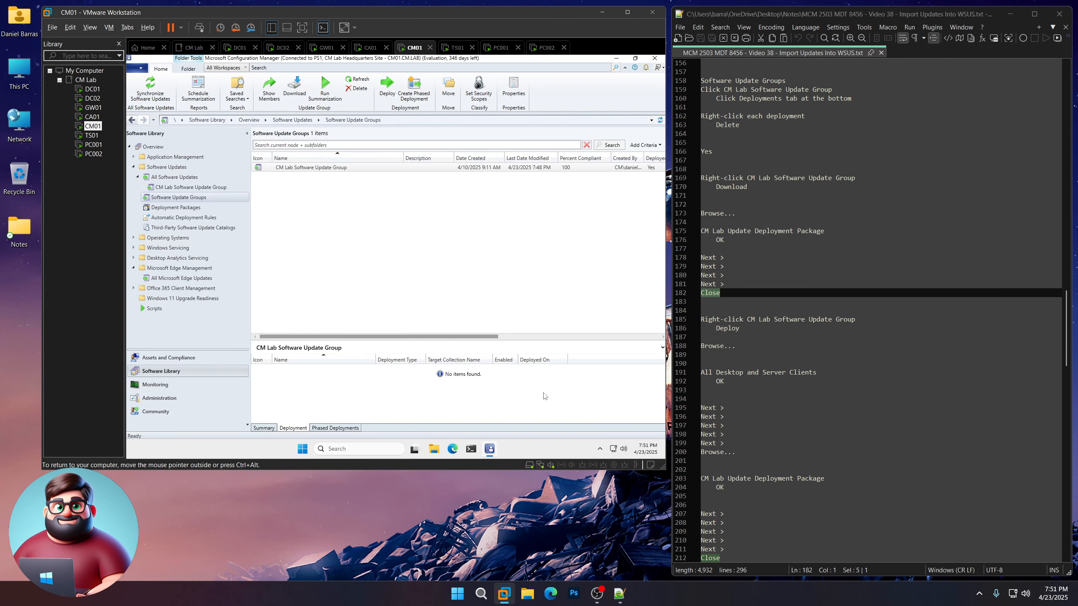
Start a deployment of CM Lab Software Update Group and target the All Desktop and Server Clients collection.
right_click(330, 168)
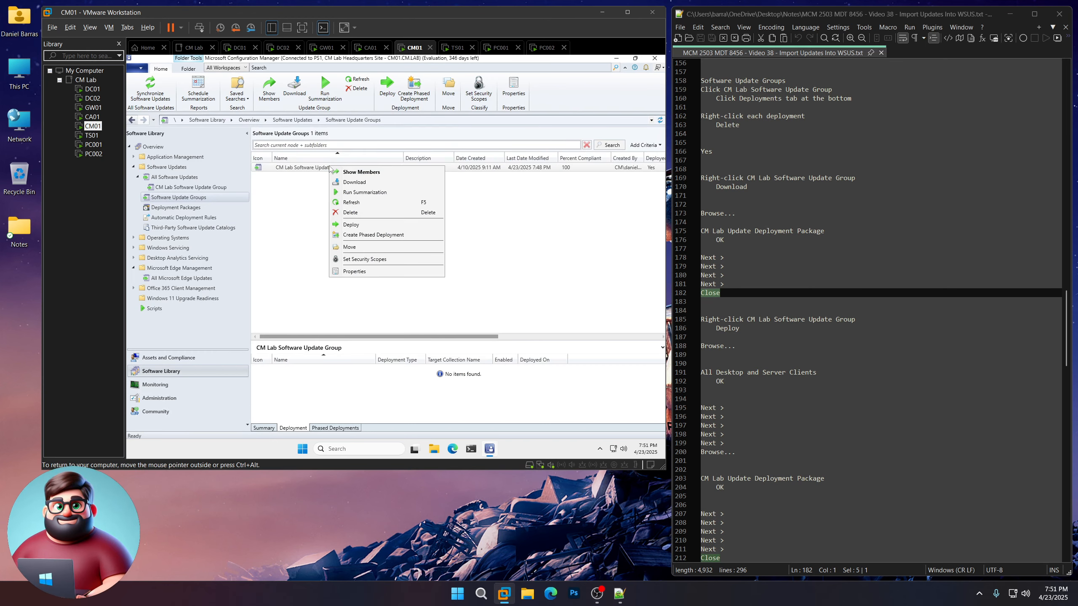
left_click(352, 224)
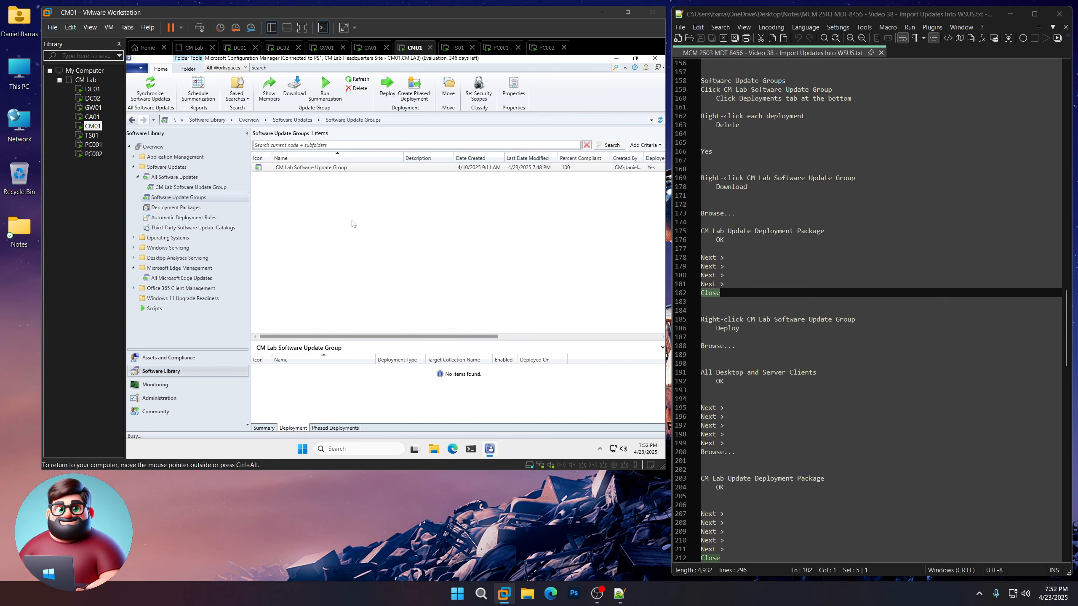
left_click(530, 294)
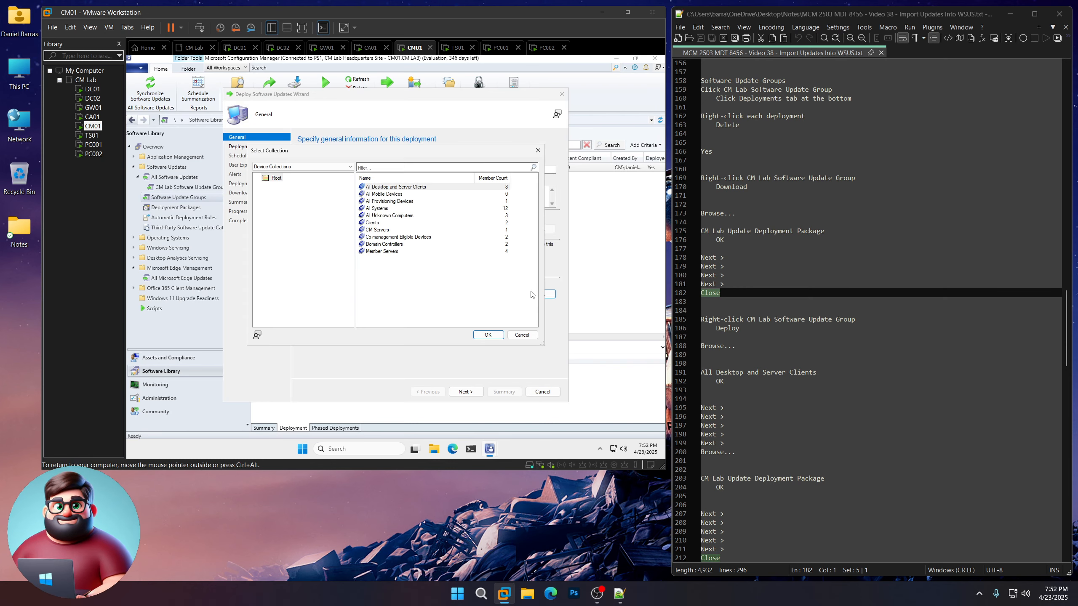
left_click(377, 189)
left_click(484, 335)
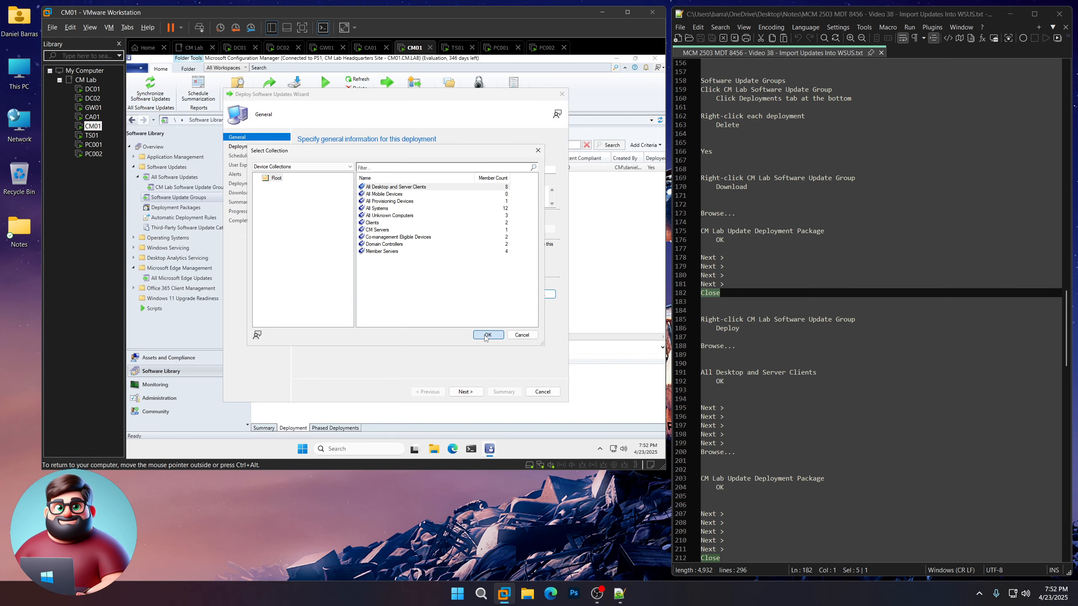
Keep the preset deployment, scheduling, user experience and alert settings, and select CM Lab Update Deployment Package as the deployment package.
left_click(466, 392)
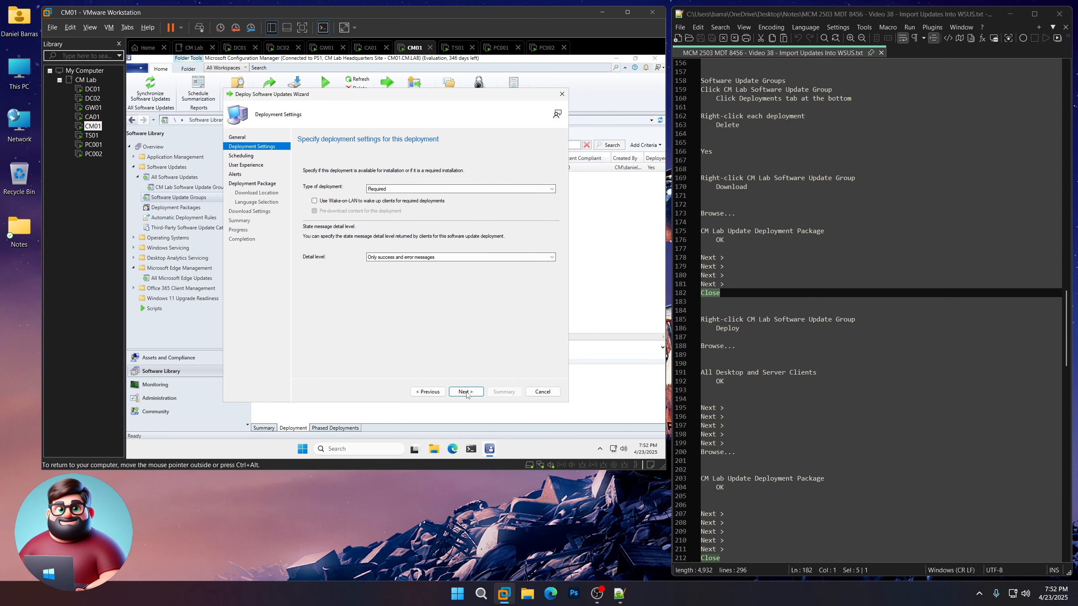
left_click(467, 392)
left_click(467, 392)
left_click(467, 392)
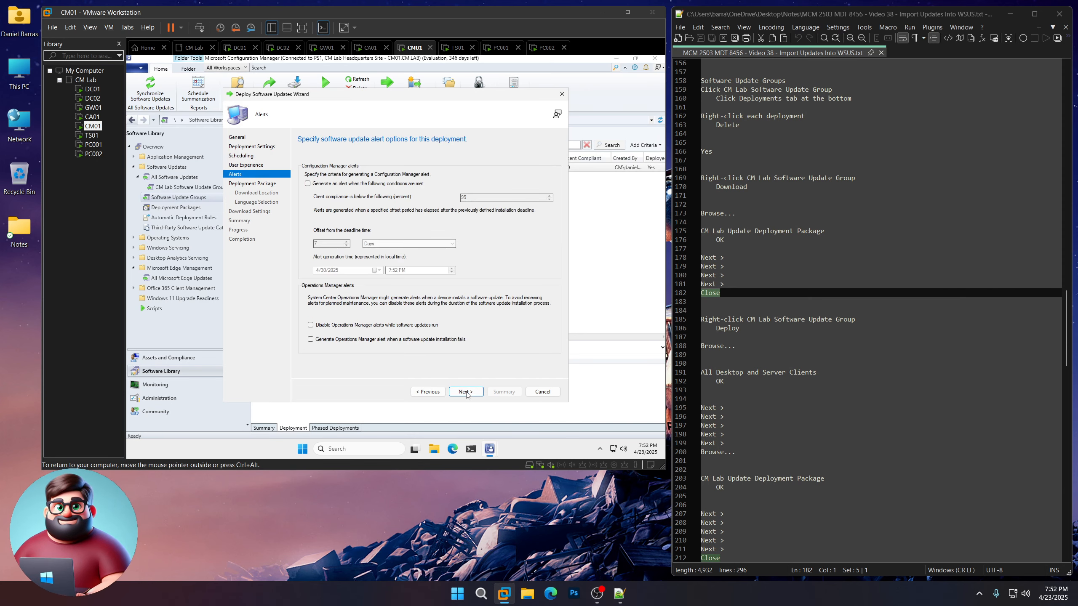
left_click(467, 393)
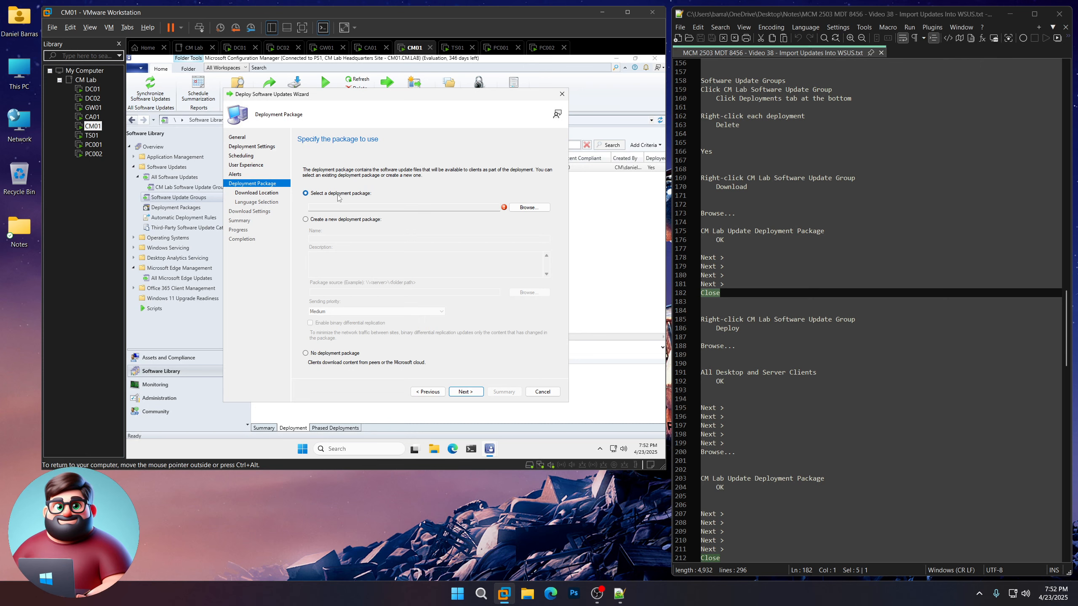
left_click(528, 208)
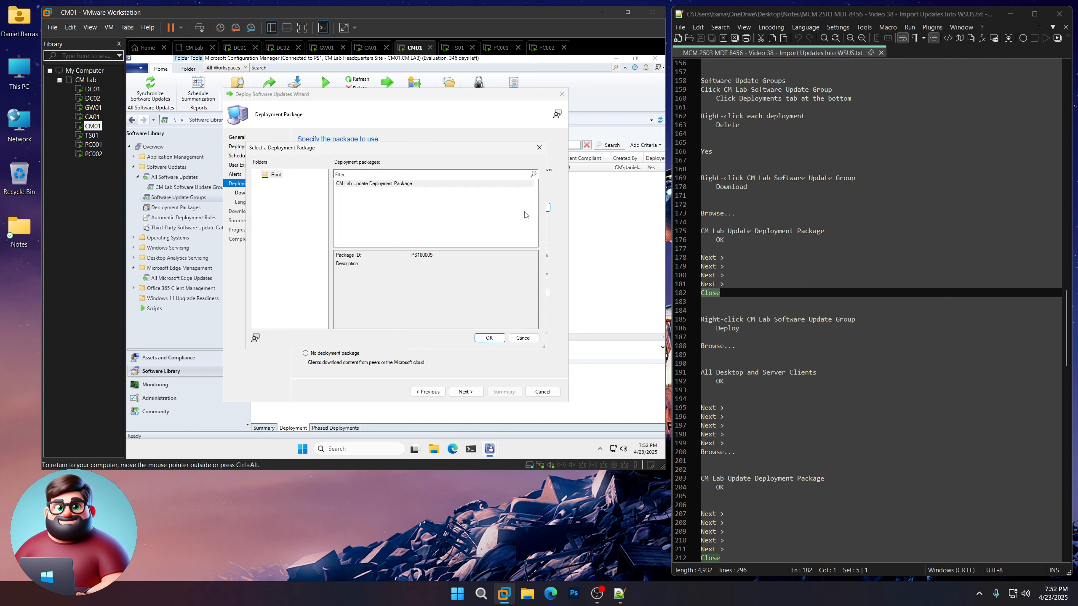
left_click(366, 185)
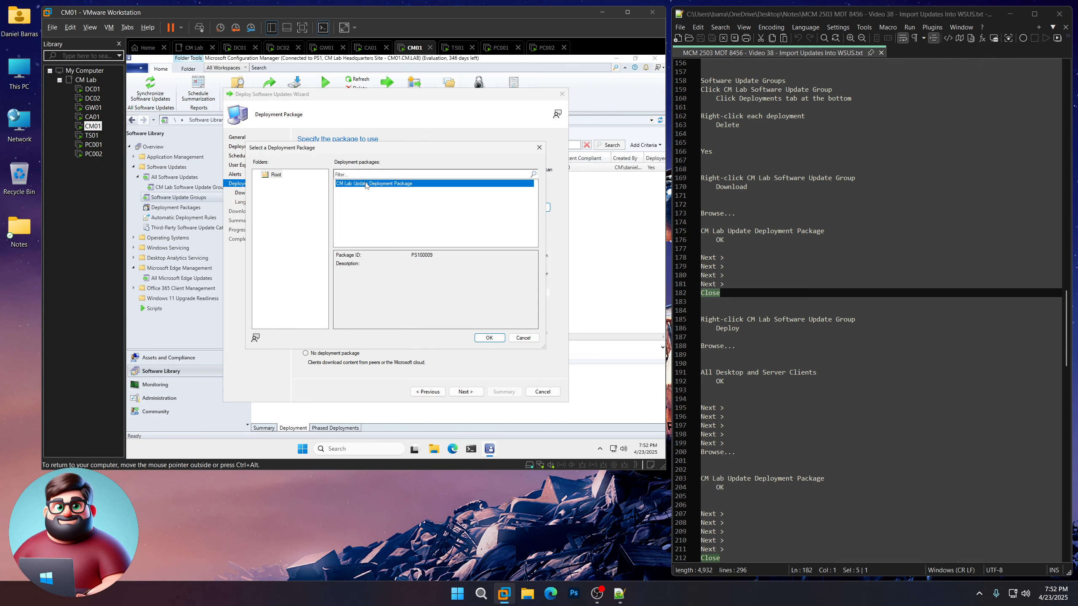
left_click(488, 338)
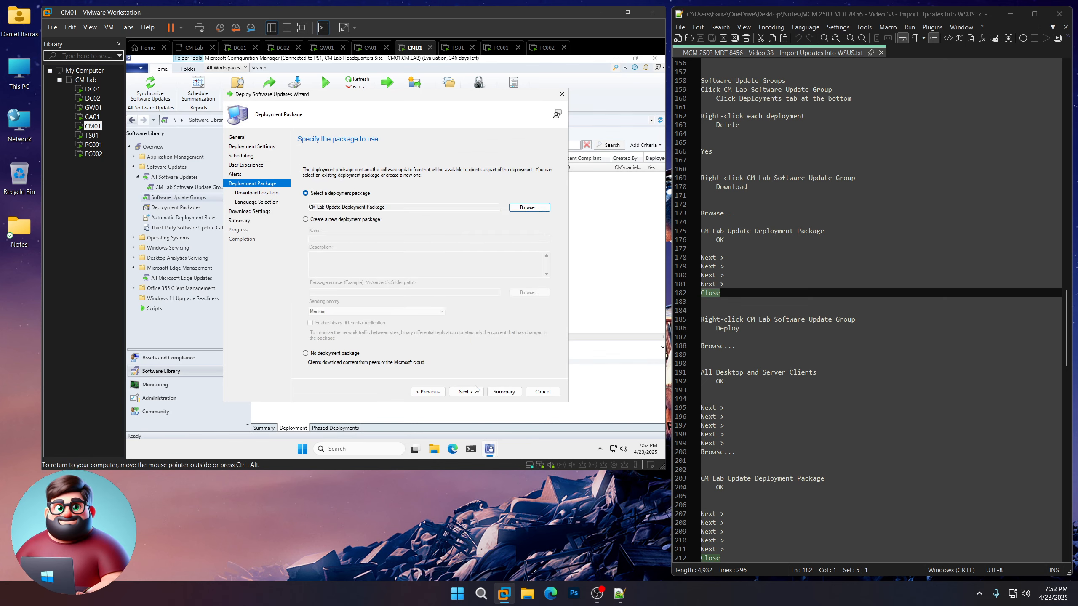
Finish the All Desktop and Server Clients deployment, following the notes, with the preset download location, languages and download settings, and close the wizard.
scroll(737, 421, "down", 5)
left_click_drag(737, 421, 694, 384)
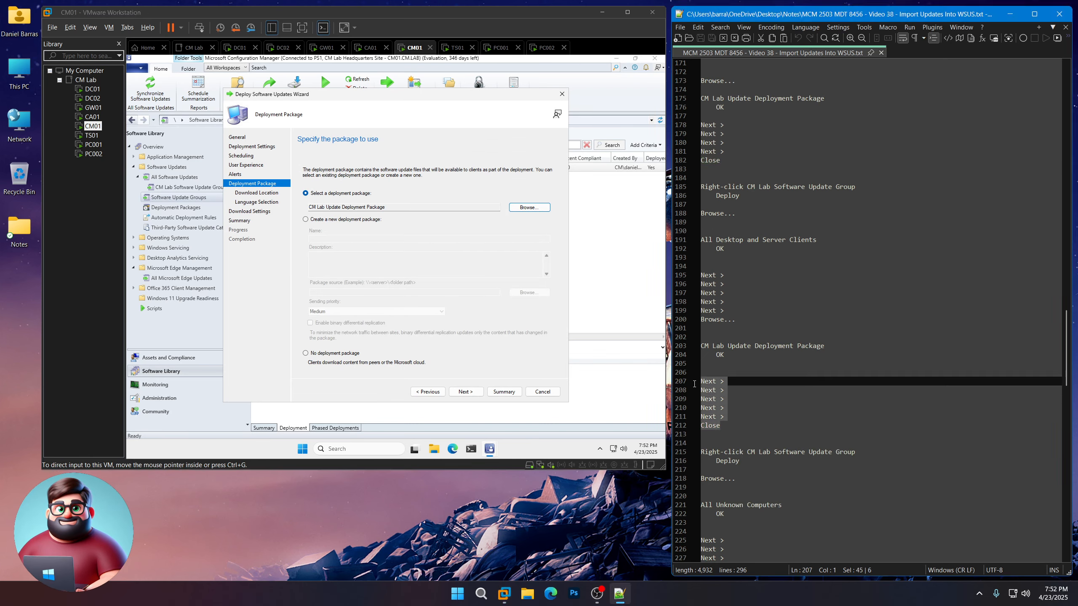
left_click(466, 392)
left_click(466, 392)
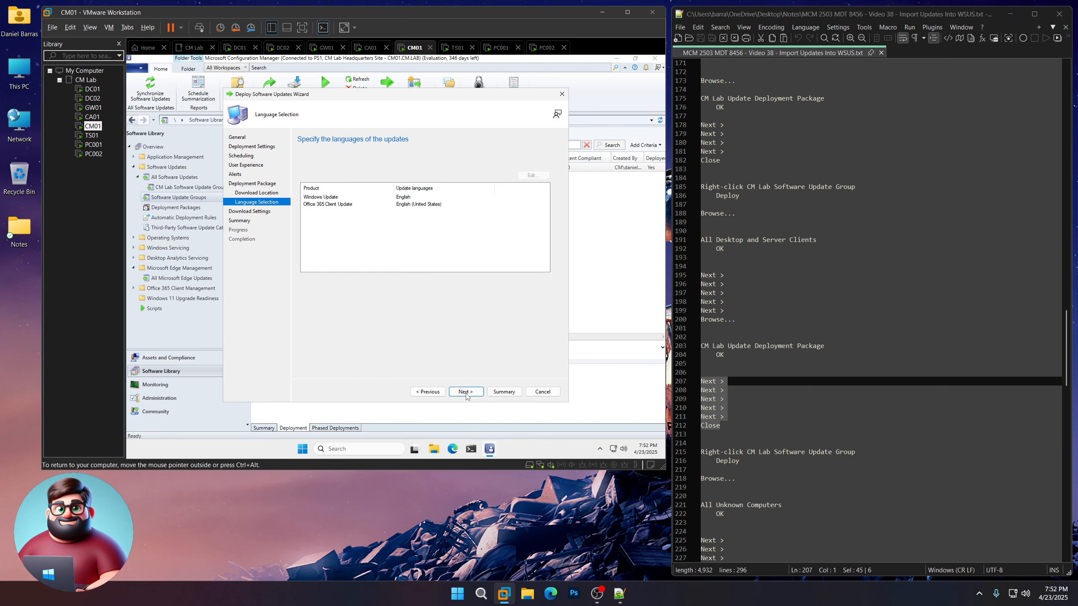
left_click(466, 392)
left_click(466, 392)
left_click(465, 392)
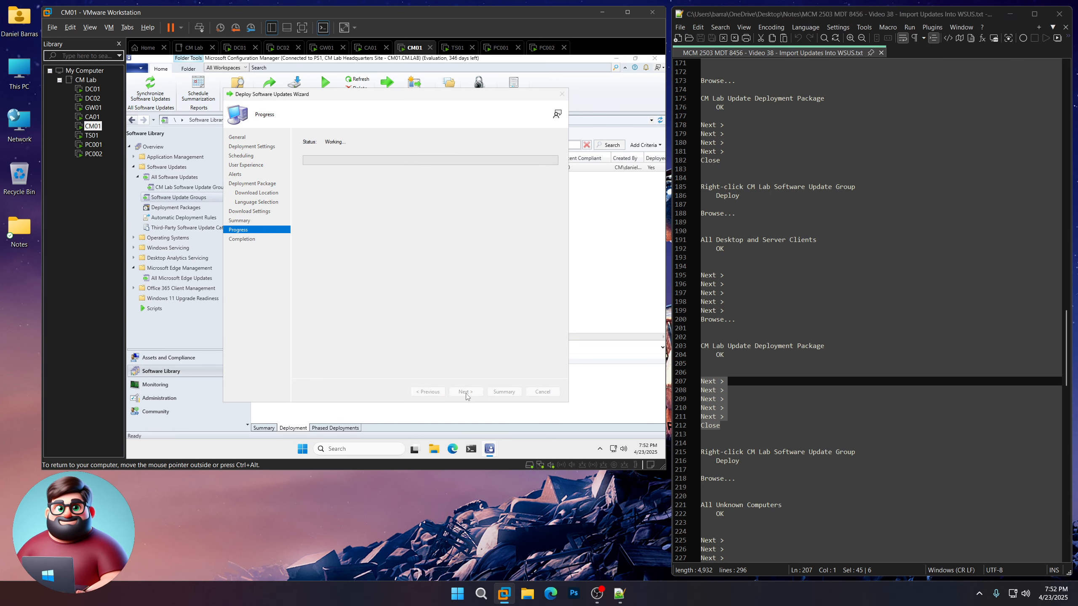
scroll(805, 323, "down", 8)
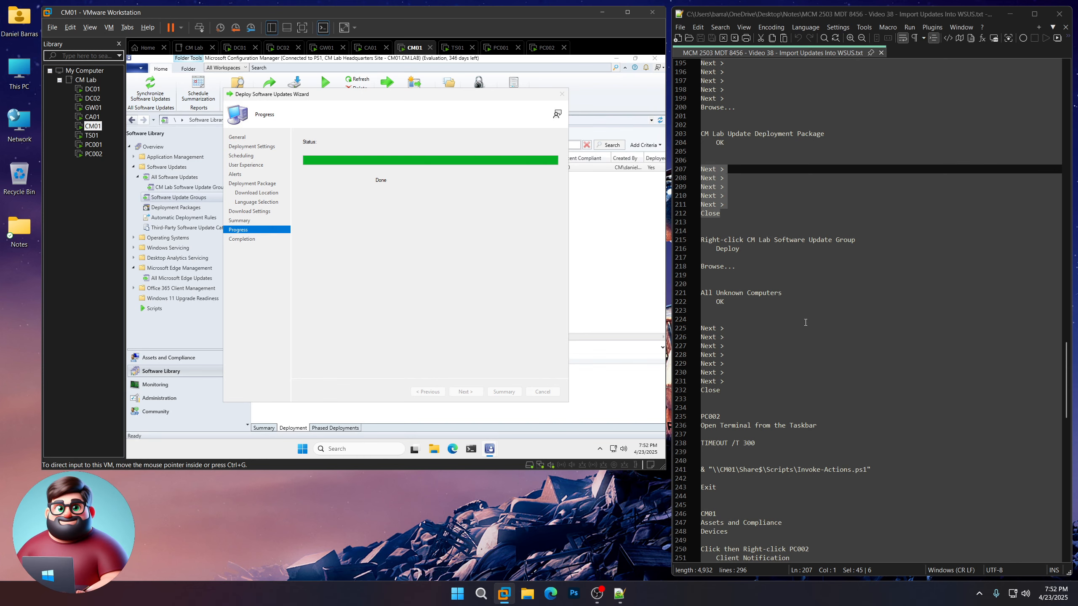
left_click(543, 392)
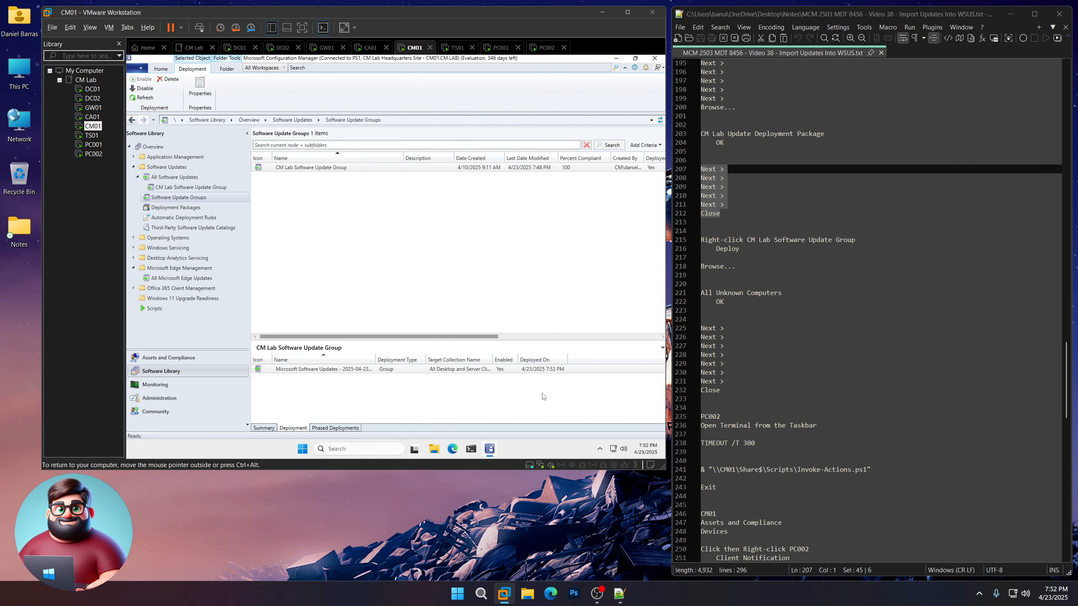
Start another deployment of CM Lab Software Update Group and target the All Unknown Computers collection.
left_click(322, 169)
right_click(324, 167)
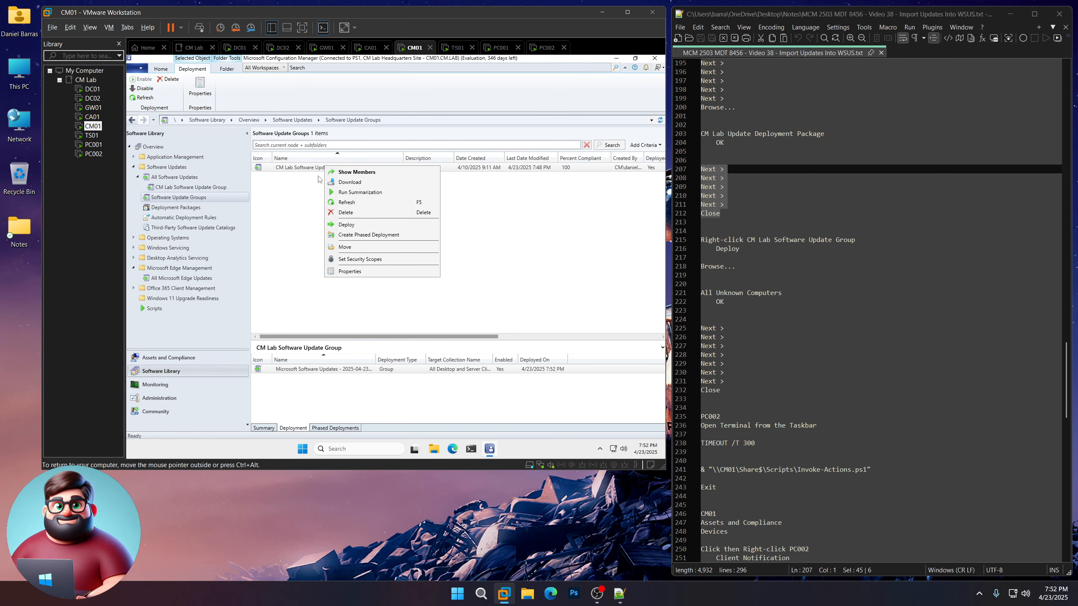
left_click(351, 225)
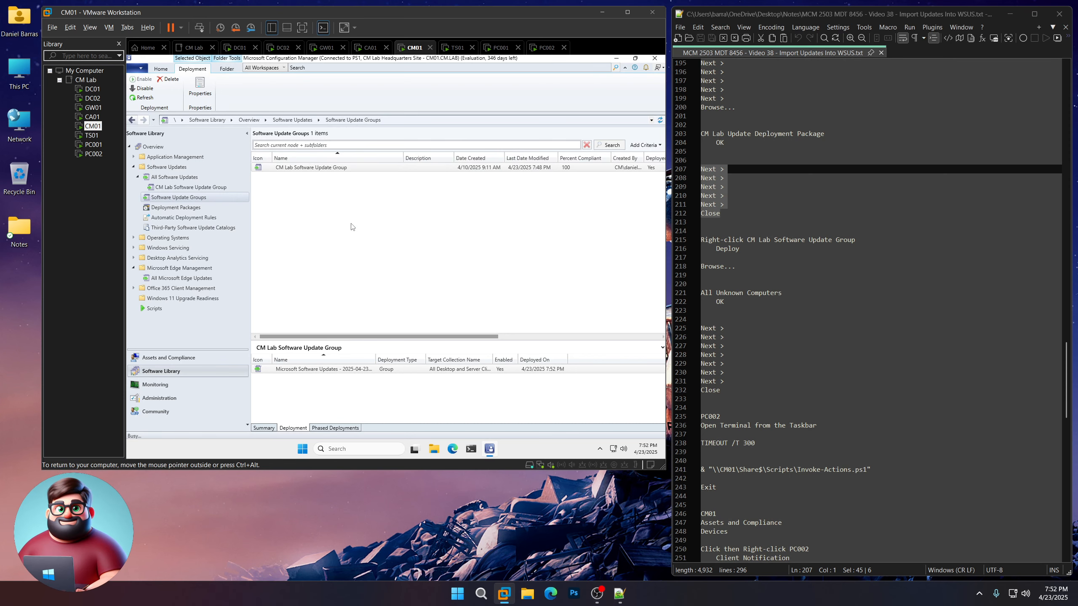
left_click(547, 298)
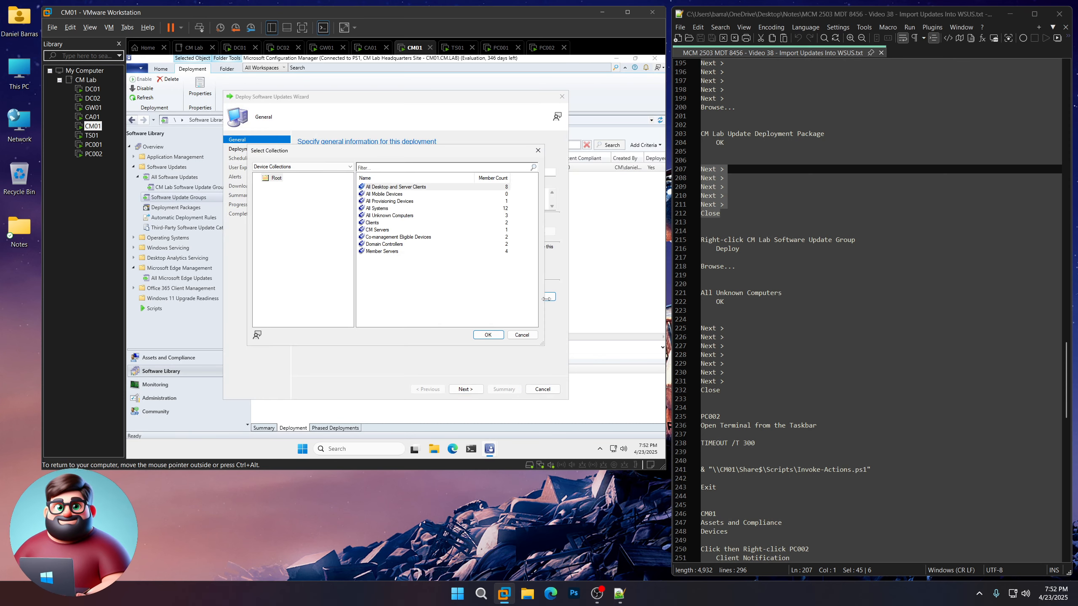
left_click(405, 217)
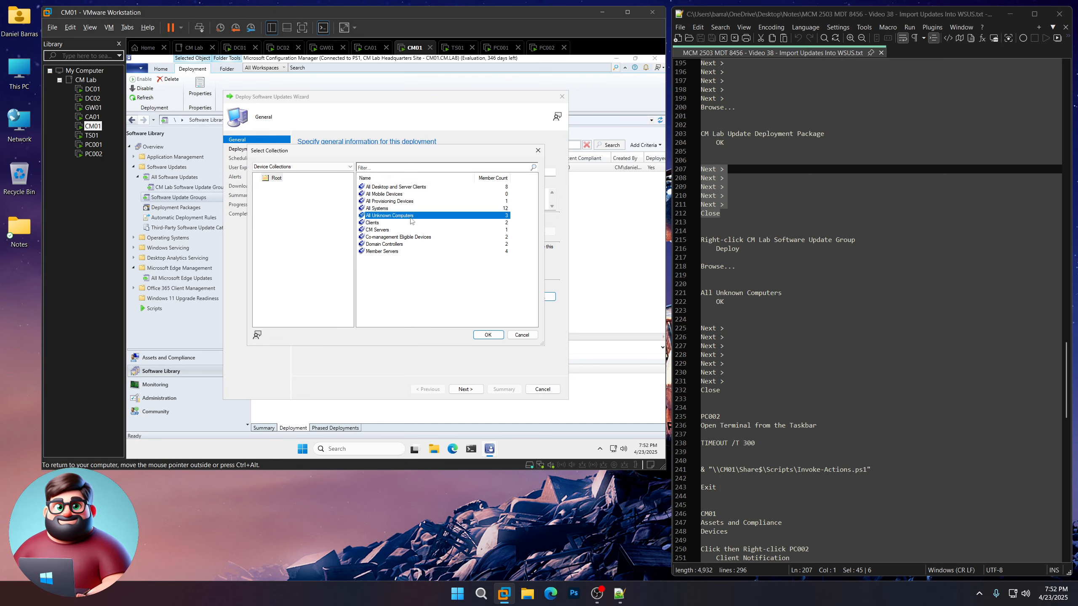
left_click(488, 336)
Complete the All Unknown Computers deployment with all preset settings and close the Deploy Software Updates Wizard.
left_click(465, 390)
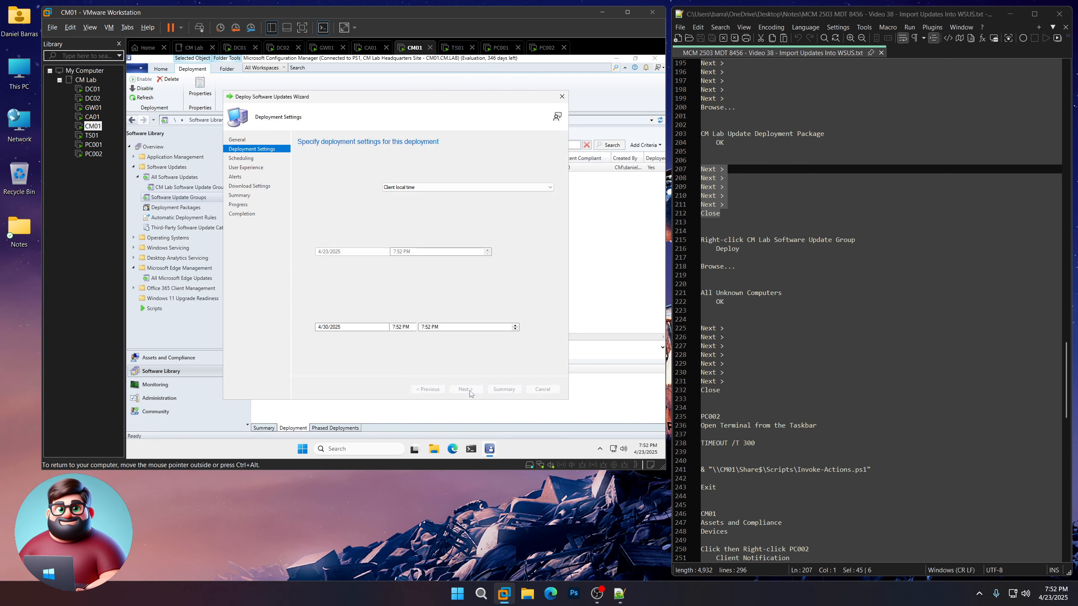
left_click(466, 389)
left_click(465, 390)
left_click(466, 389)
left_click(465, 390)
left_click(466, 389)
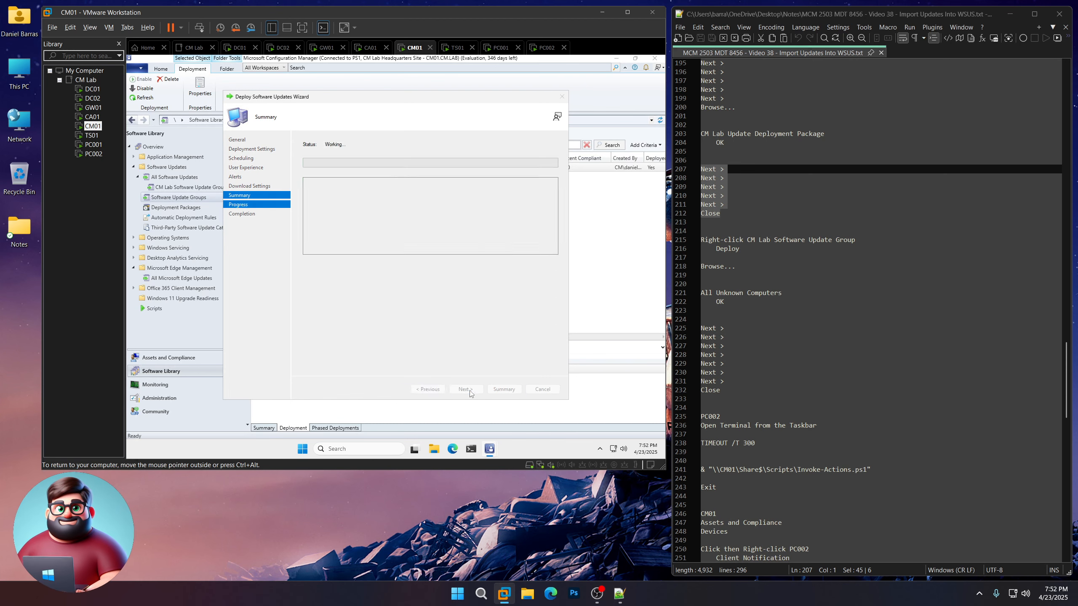
left_click(466, 389)
scroll(881, 310, "down", 7)
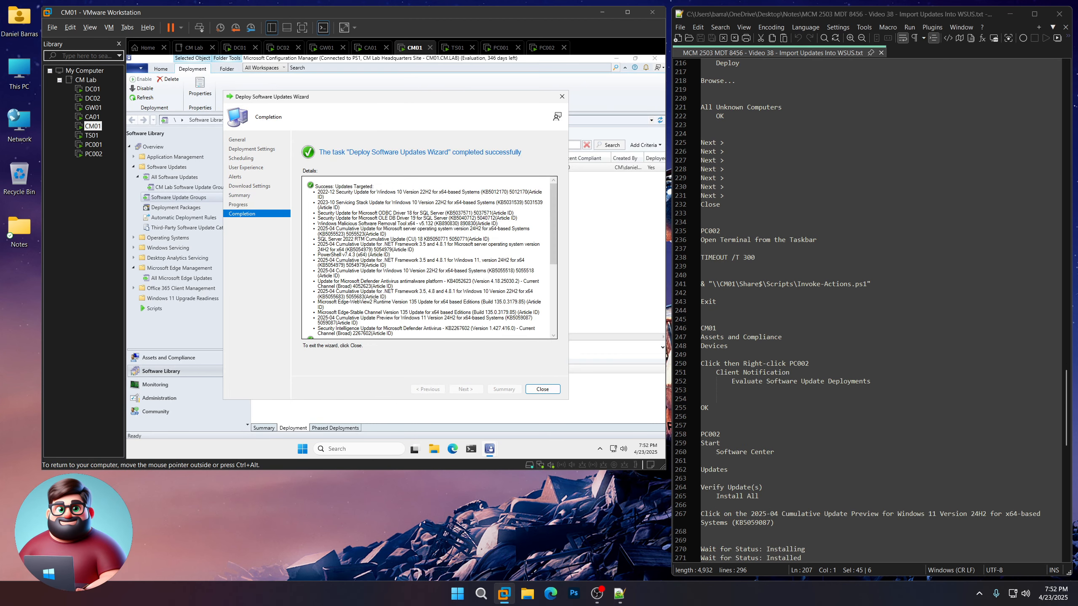
left_click(547, 391)
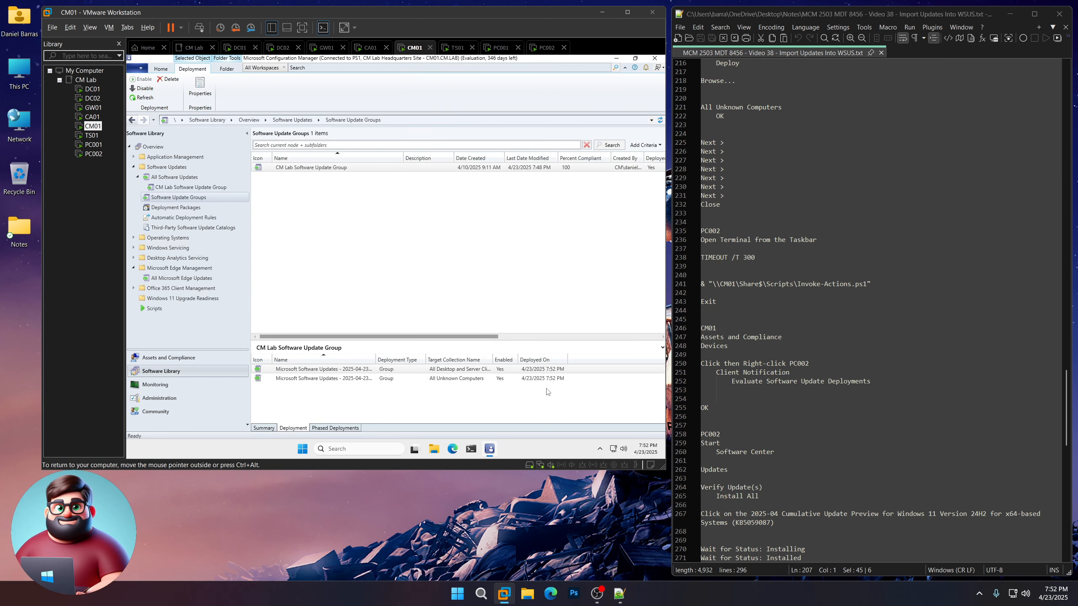
Switch to the PC002 virtual machine and run TIMEOUT /T 300 from the notes in Terminal.
left_click(91, 155)
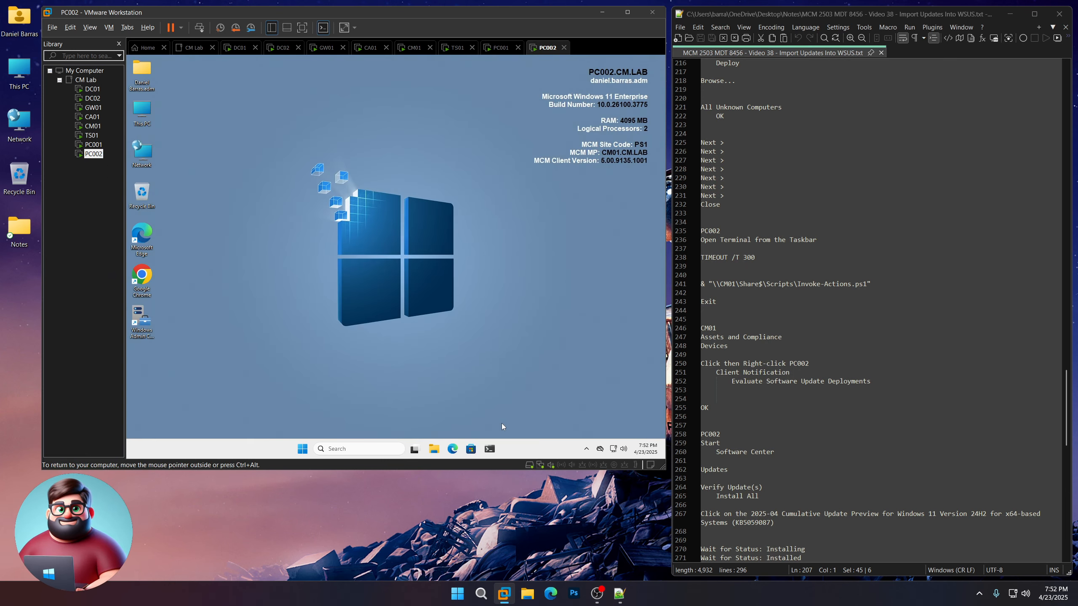
left_click(489, 454)
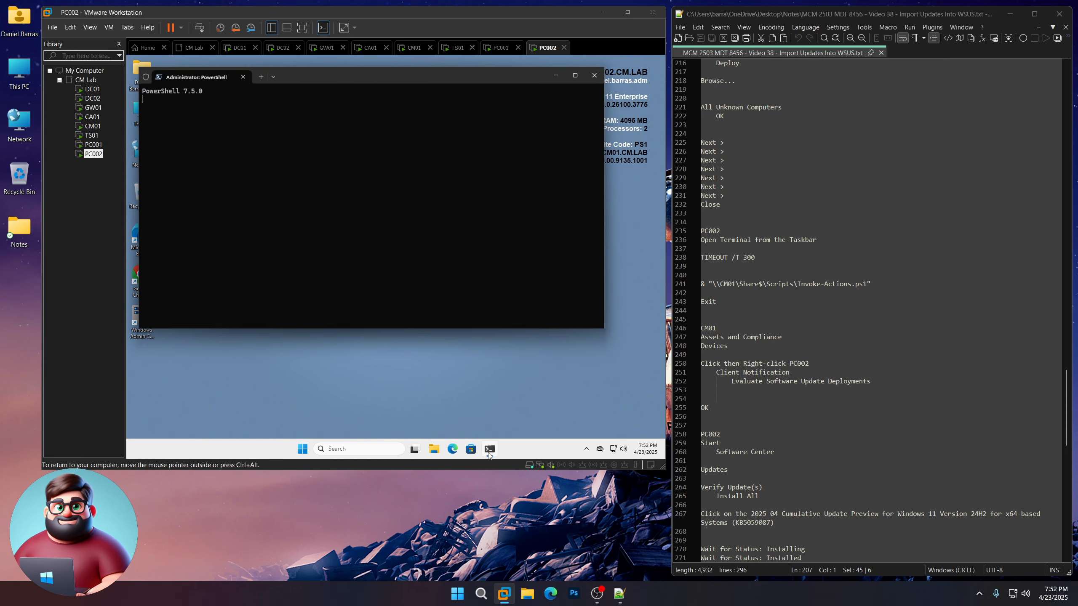
left_click(707, 265)
key("shift+Up")
right_click(725, 260)
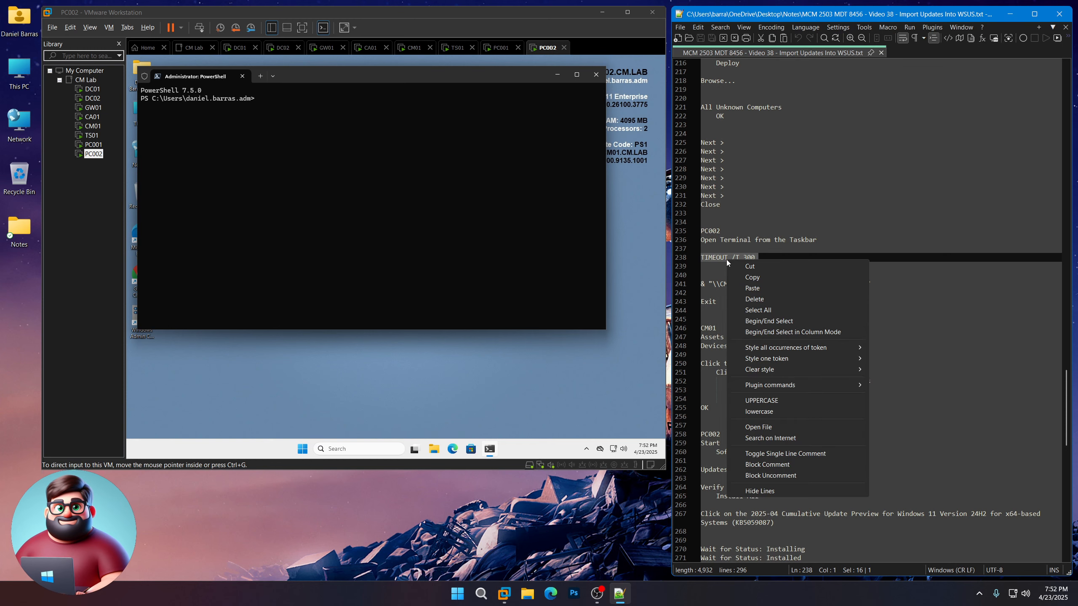
left_click(753, 277)
left_click(313, 106)
key("ctrl+v")
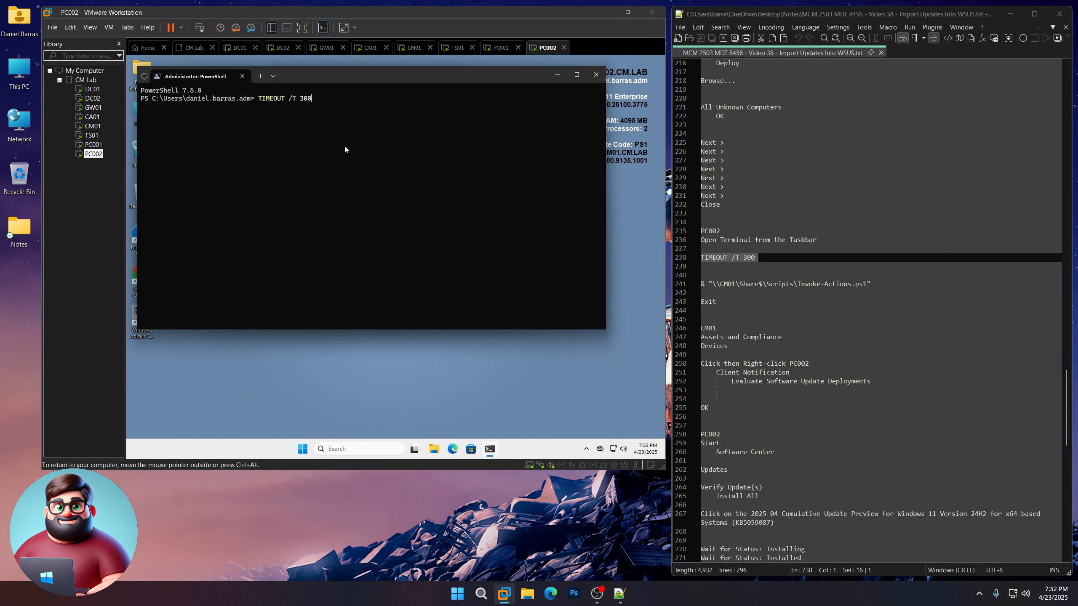
key("Return")
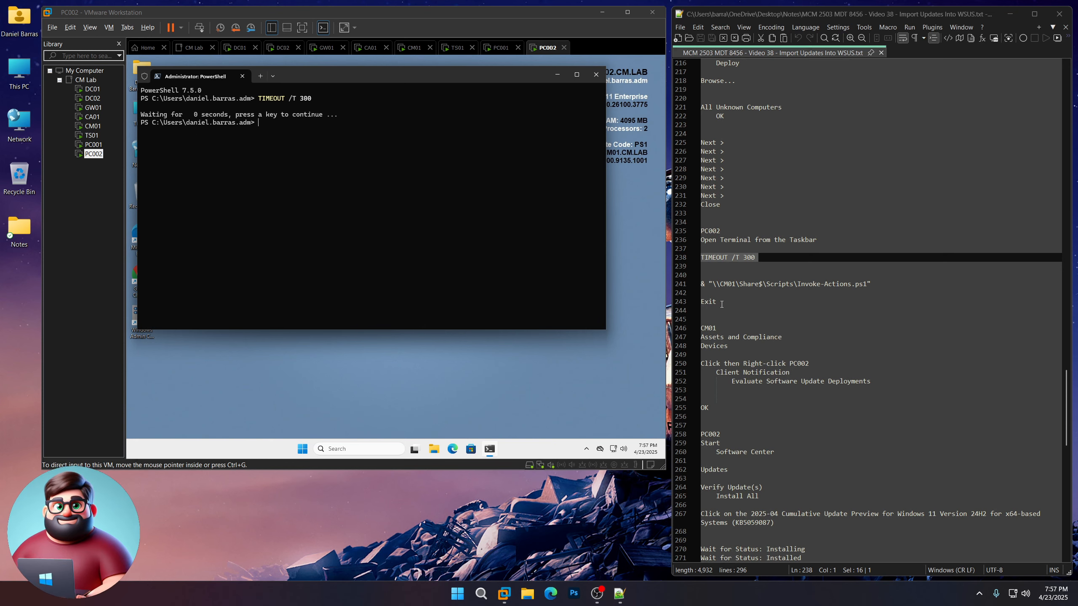
Run the script "\\CM01\Share$\Scripts\Invoke-Actions.ps1" from the notes in PC002's Terminal and exit the session.
left_click_drag(721, 304, 696, 284)
right_click(732, 284)
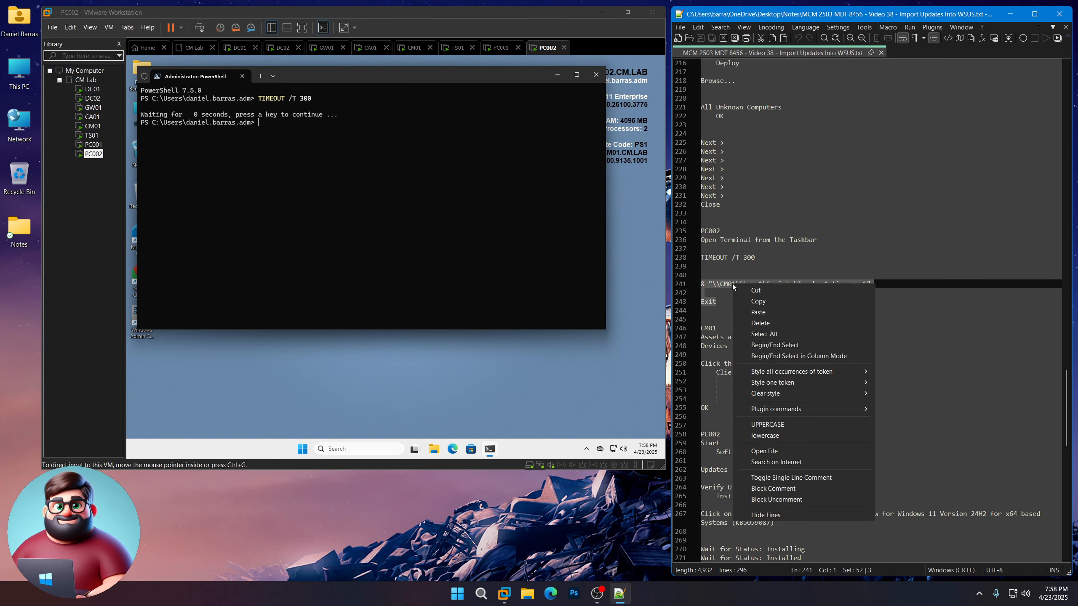
left_click(758, 301)
left_click(332, 153)
key("ctrl+v")
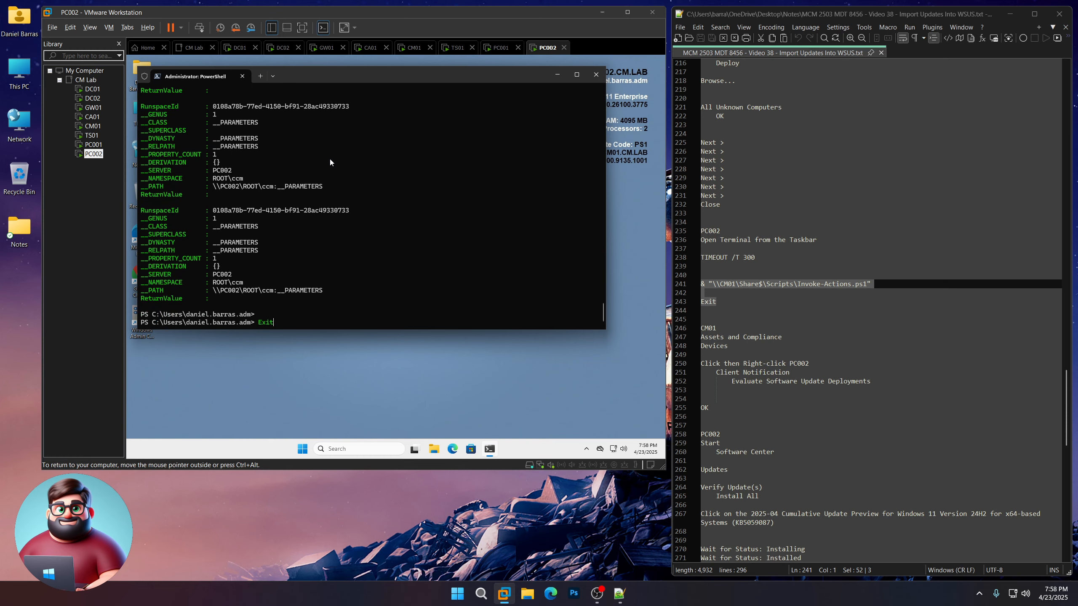
key("Return")
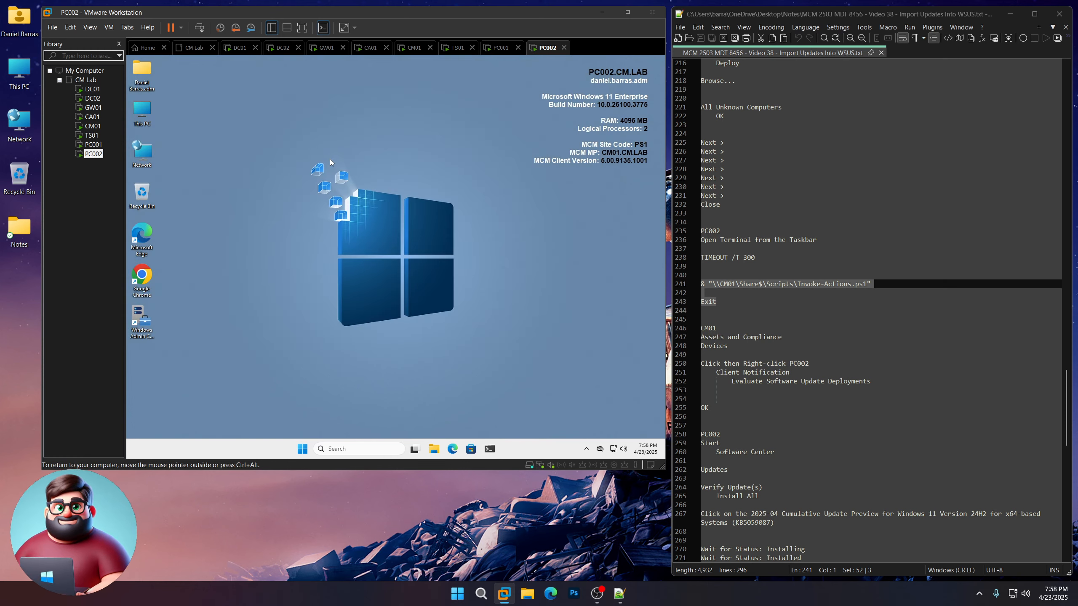
Switch to the CM01 virtual machine and, following the notes, open the Devices list under Assets and Compliance.
left_click(93, 126)
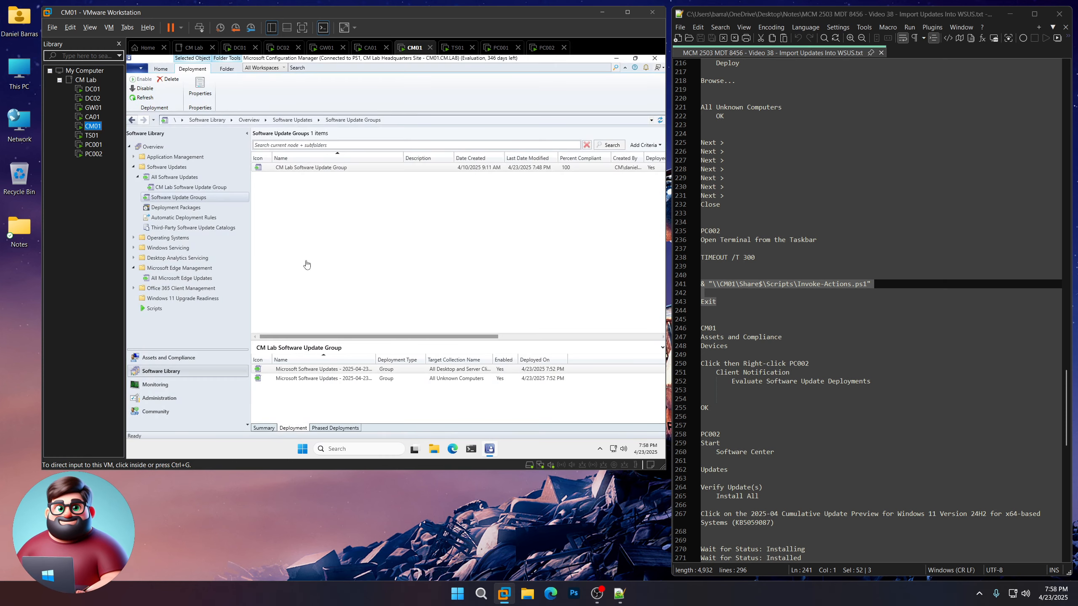
scroll(789, 333, "down", 2)
left_click_drag(729, 293, 702, 286)
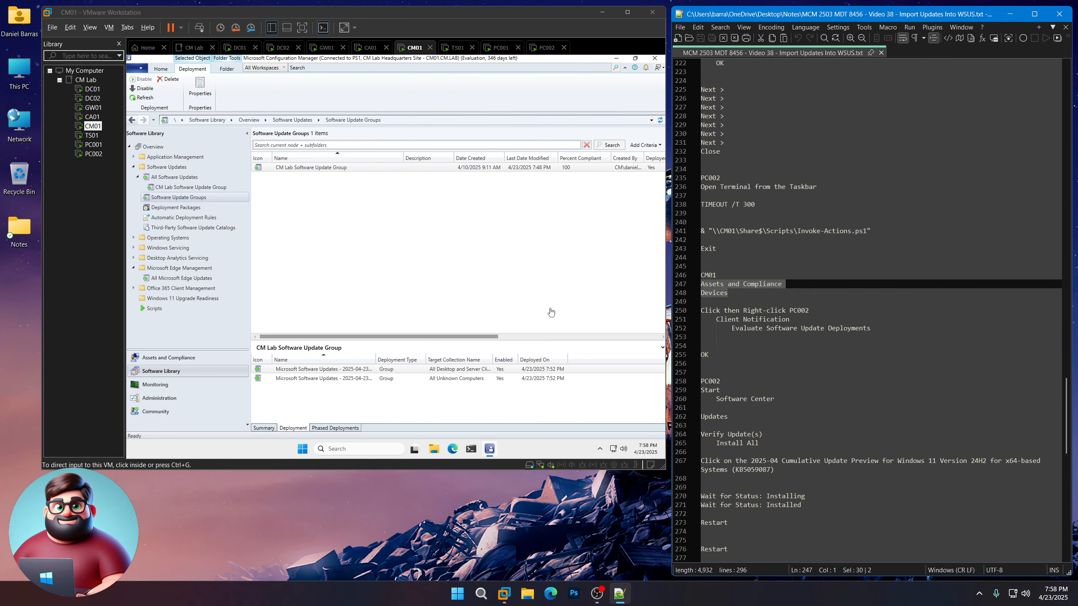
left_click(174, 360)
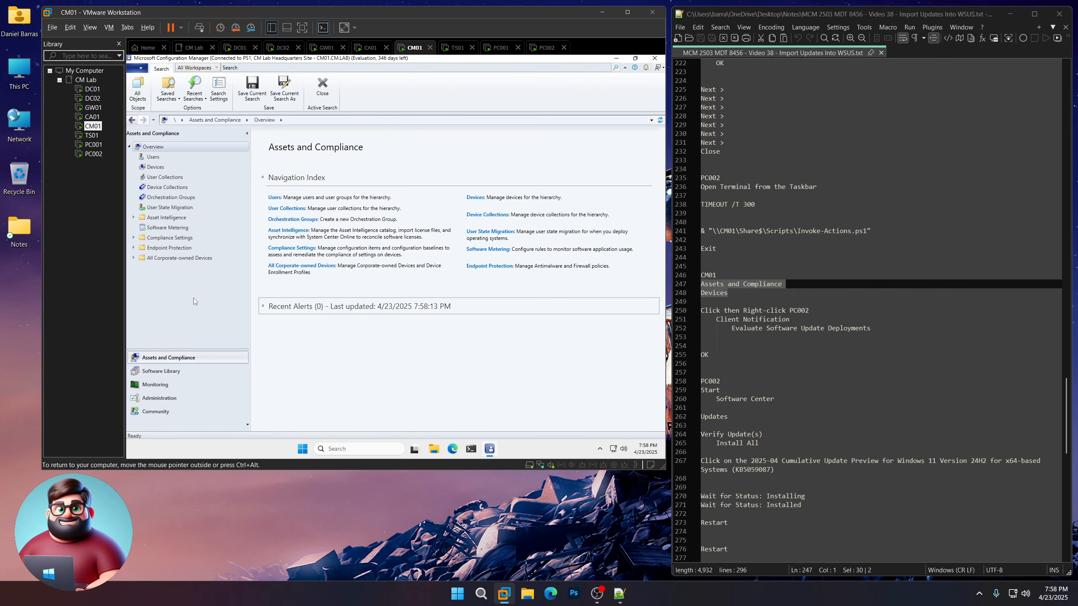
left_click(158, 168)
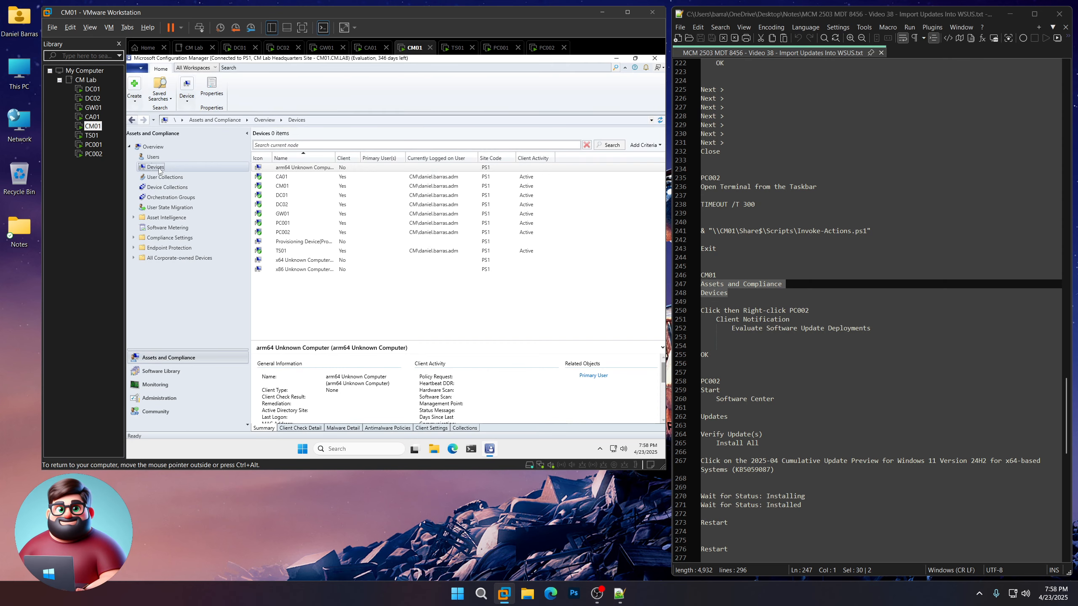
Send the Evaluate Software Update Deployments client notification to PC002 and confirm it.
left_click(284, 233)
right_click(287, 235)
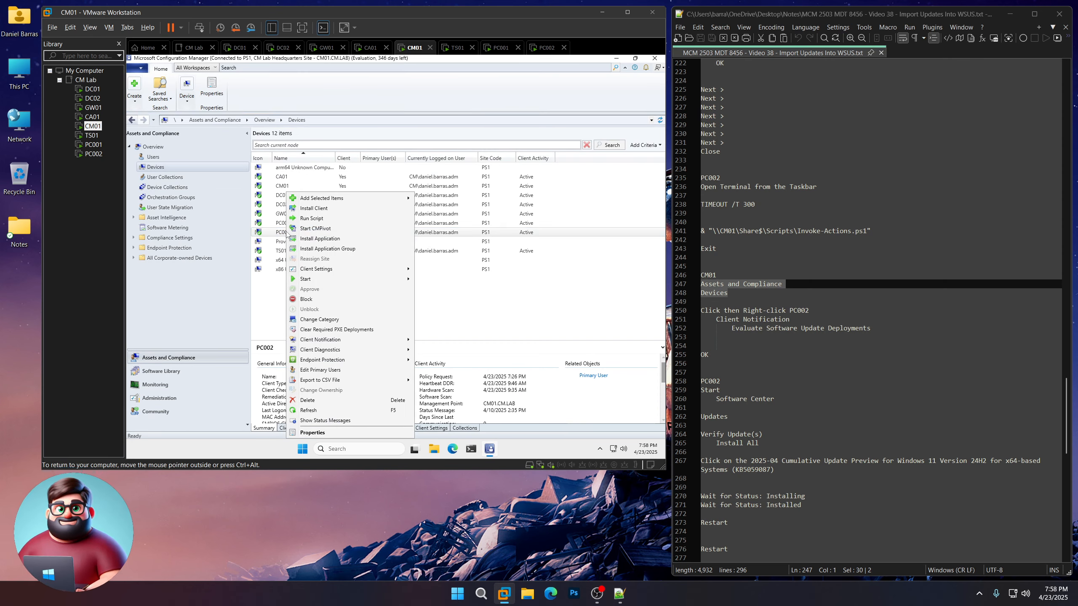
mouse_move(311, 342)
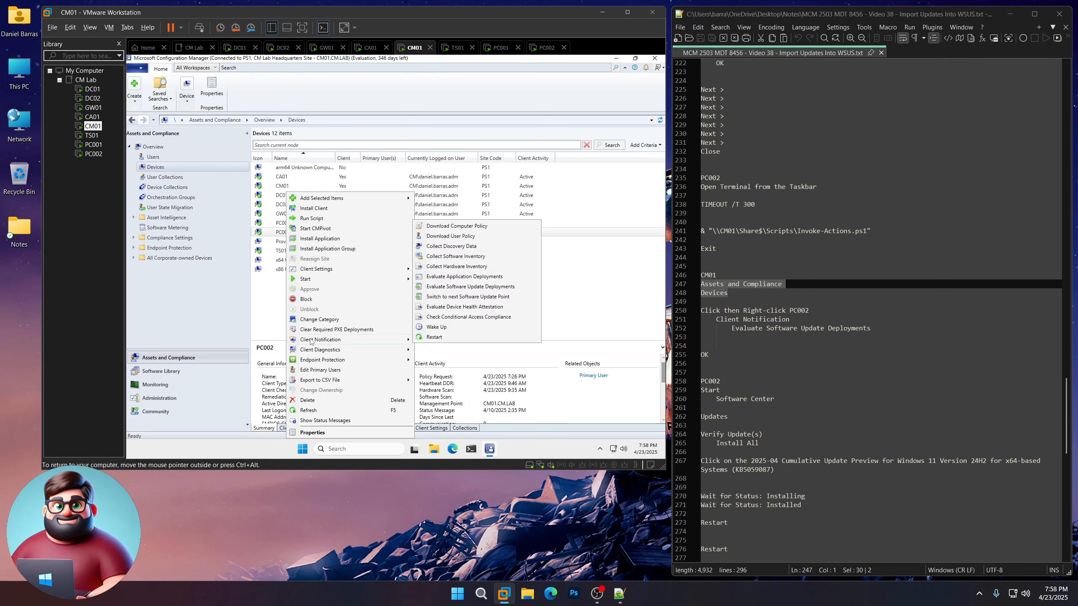
left_click(481, 288)
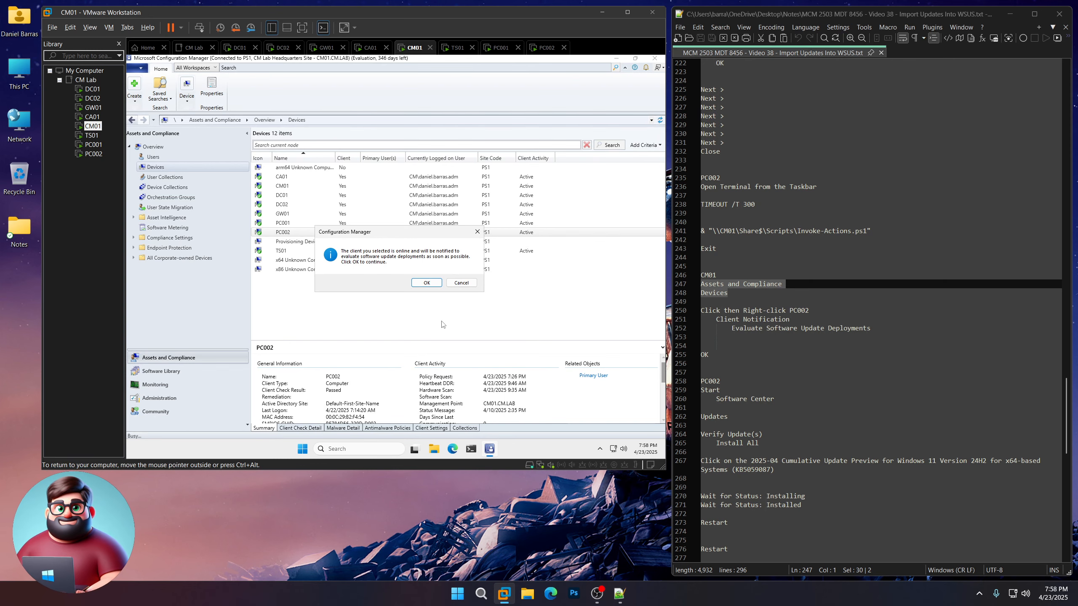
left_click(426, 283)
Switch to the PC002 virtual machine and, following the notes, open the Updates list in Software Center.
scroll(740, 313, "down", 8)
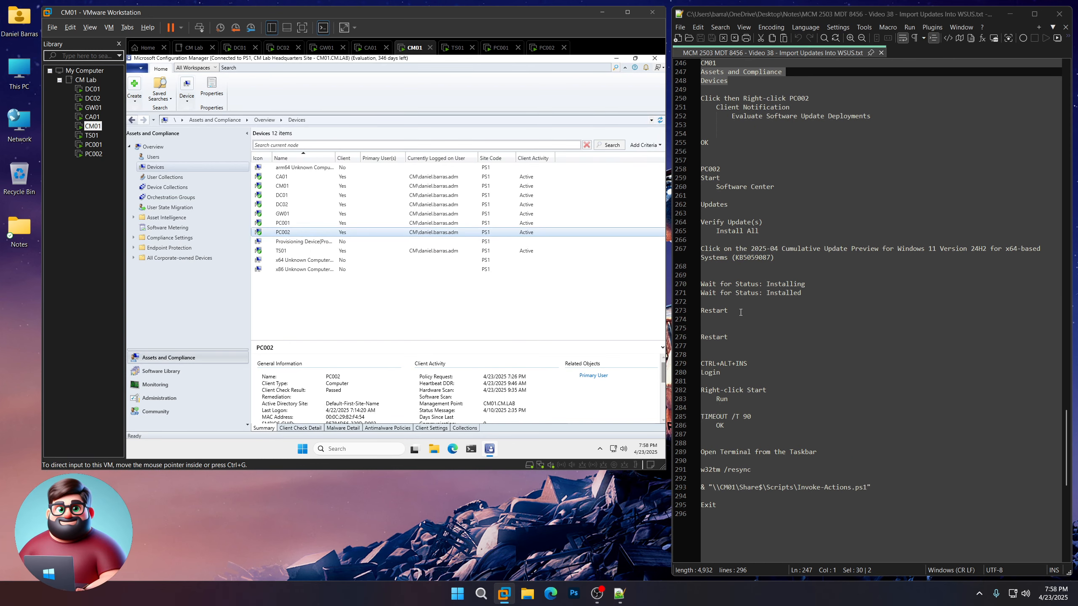
left_click(94, 155)
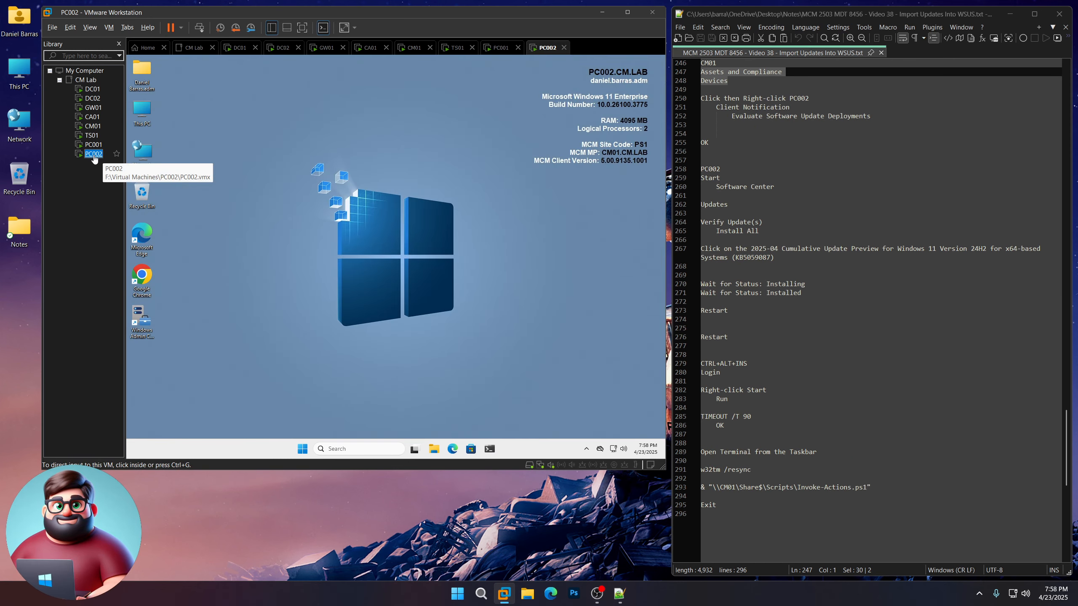
left_click(303, 448)
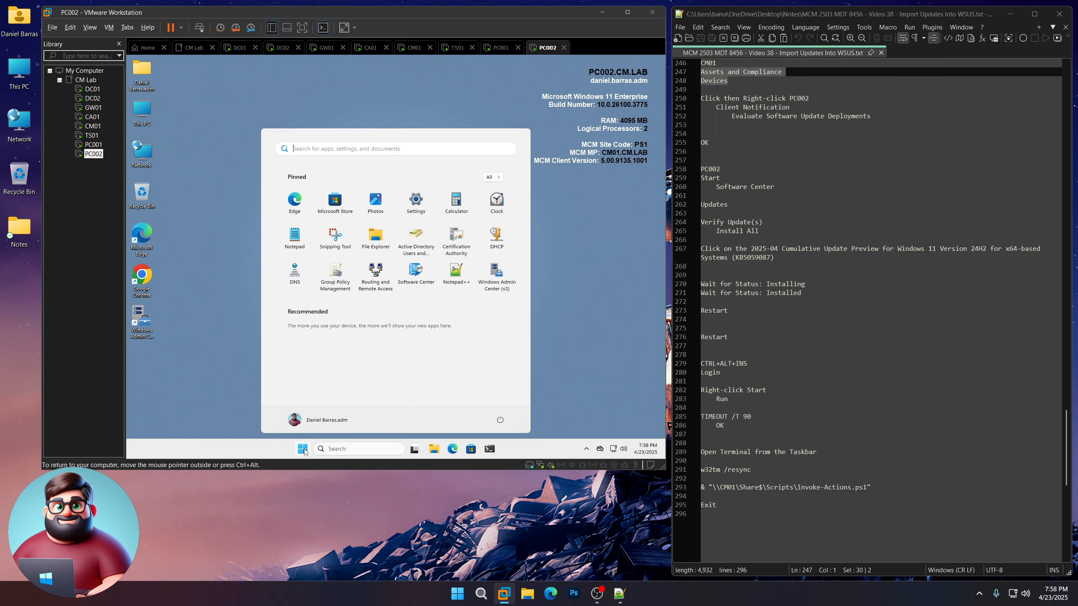
left_click(420, 275)
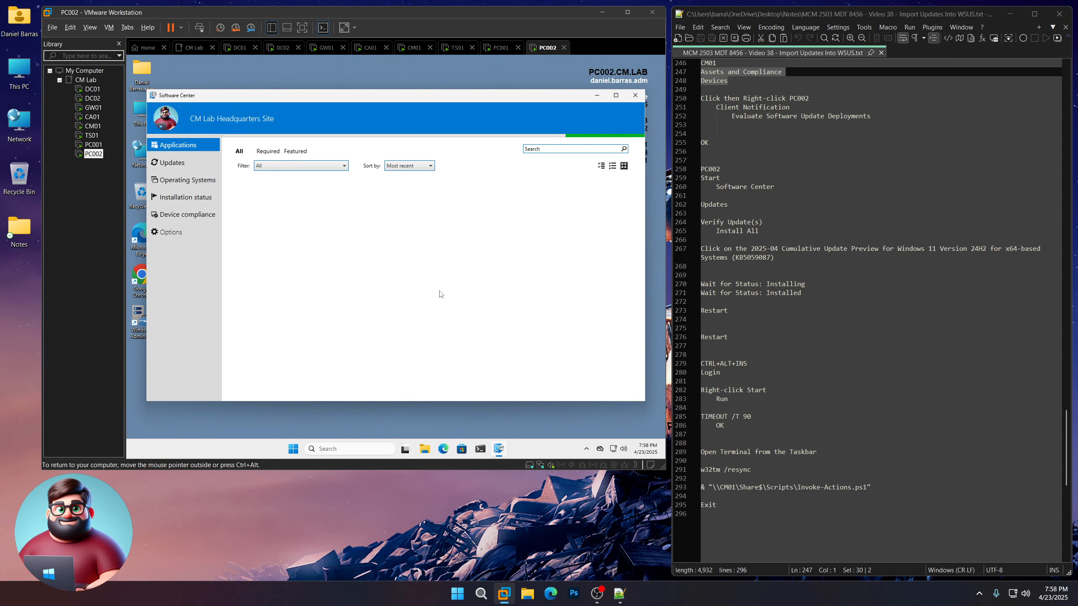
left_click(193, 164)
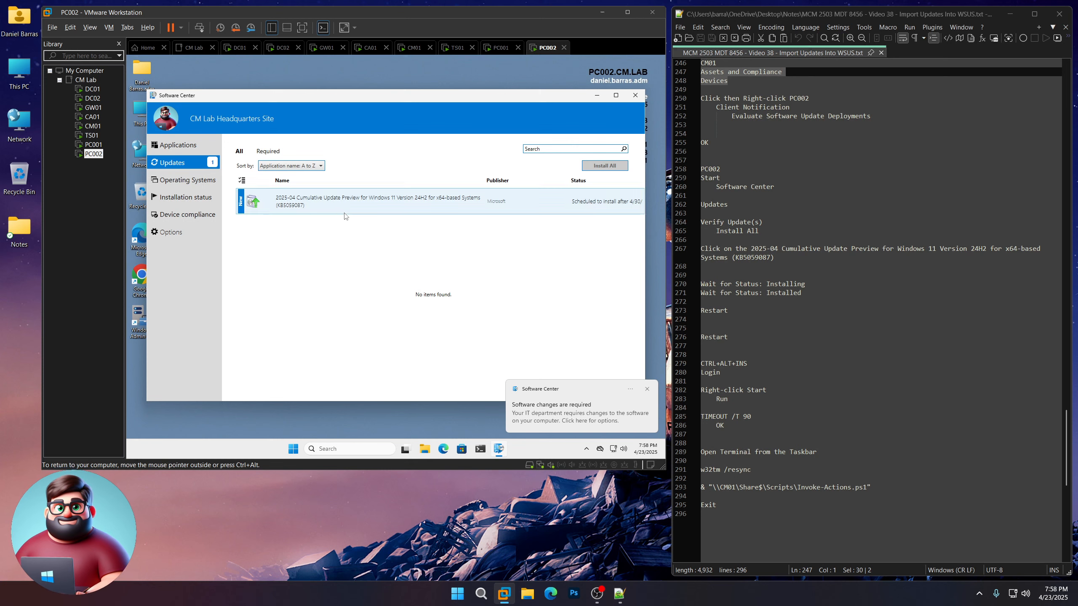
Install the 2025-04 Cumulative Update Preview for Windows 11 Version 24H2 (KB5059087) and wait for the installation to finish, following the notes.
left_click(389, 207)
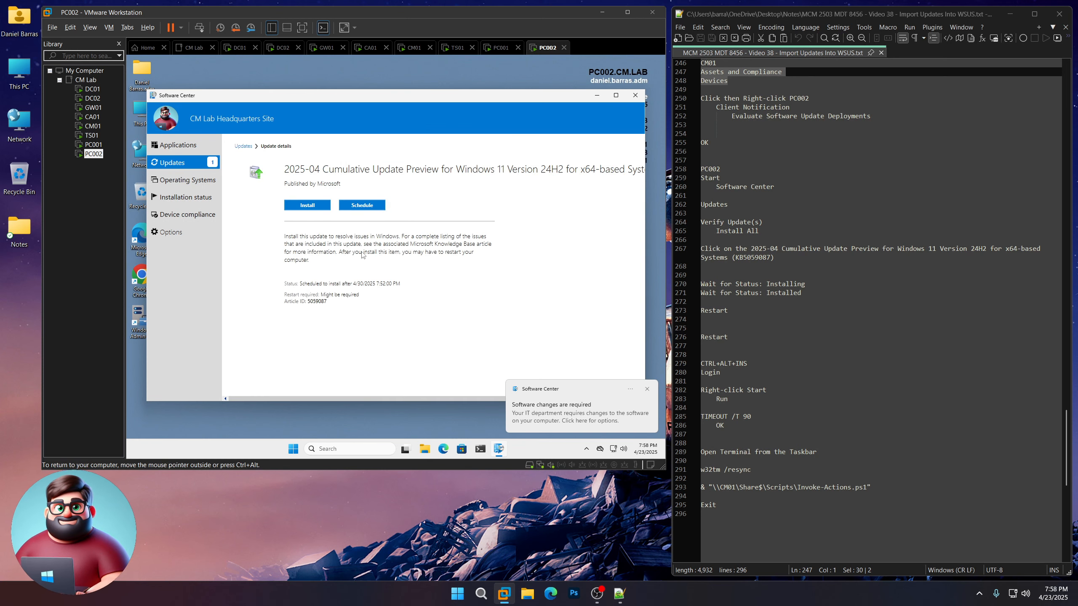
left_click(308, 206)
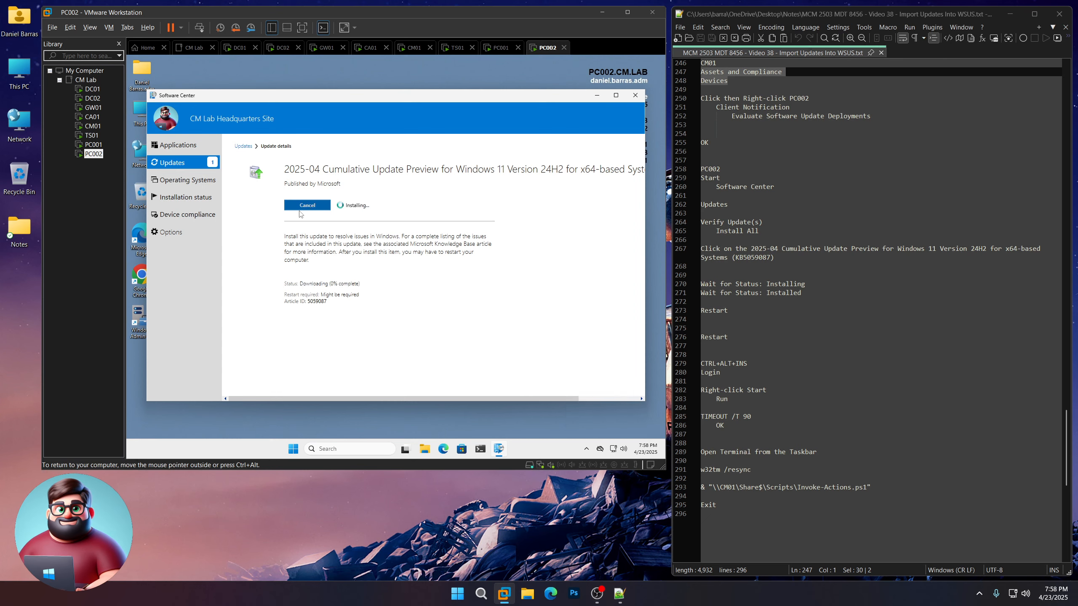
scroll(784, 283, "down", 2)
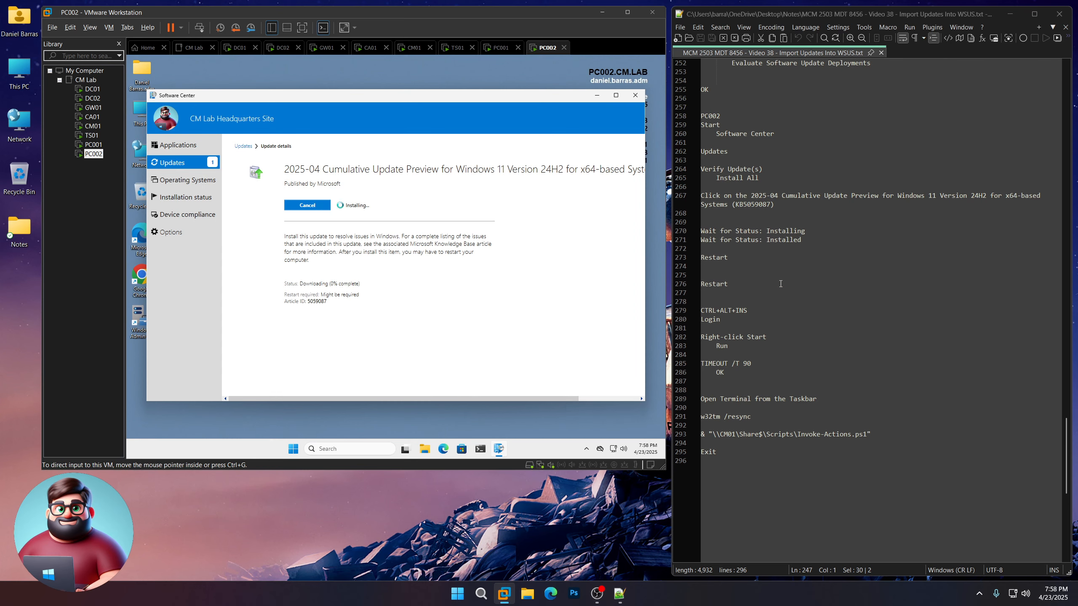
left_click_drag(819, 233, 690, 231)
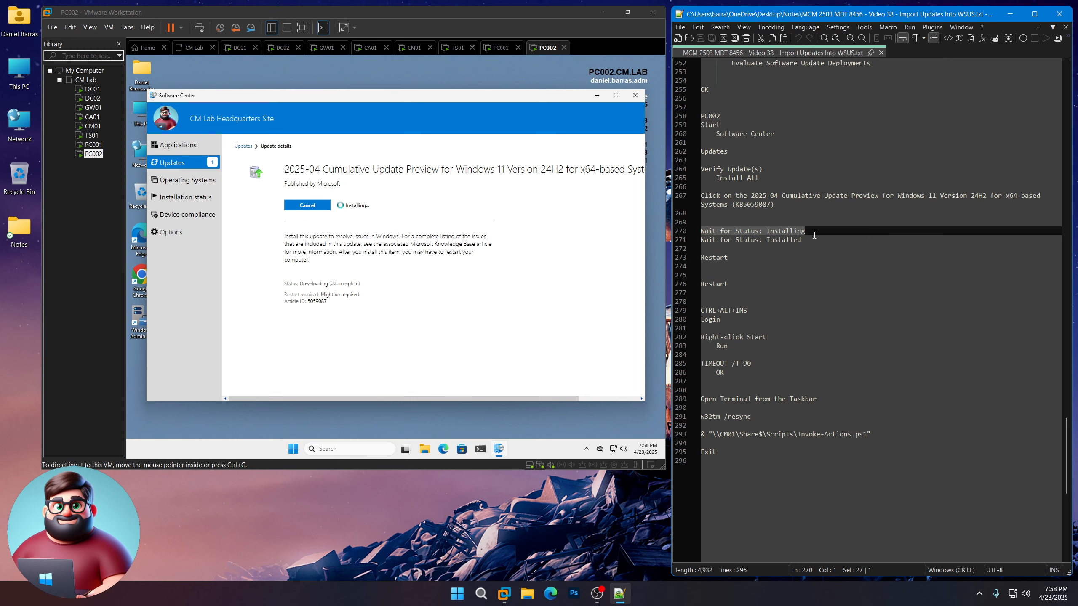
left_click(505, 507)
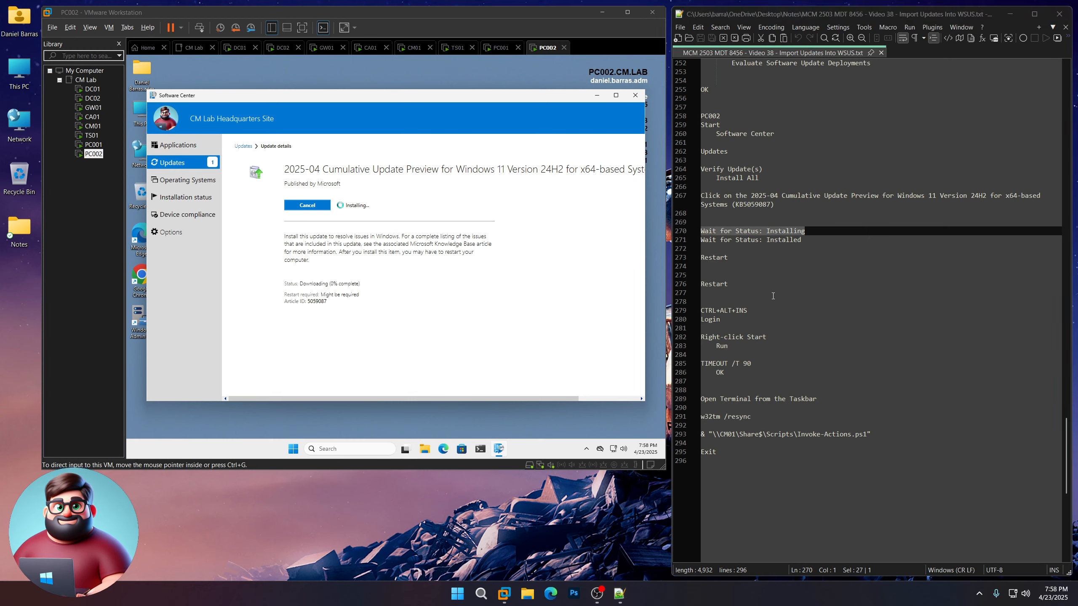
left_click_drag(810, 241, 690, 234)
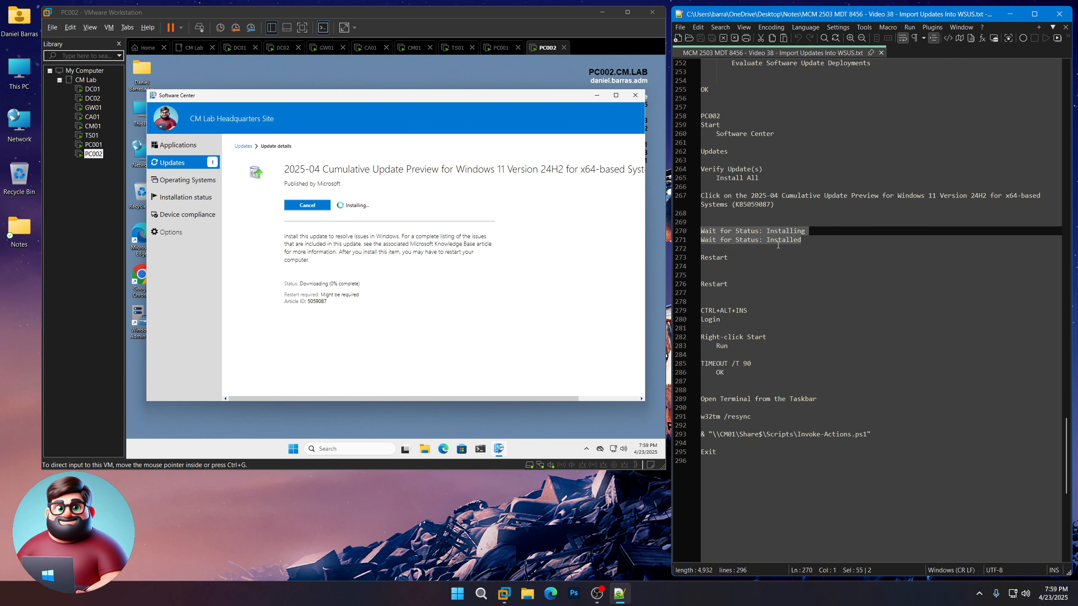
left_click(541, 568)
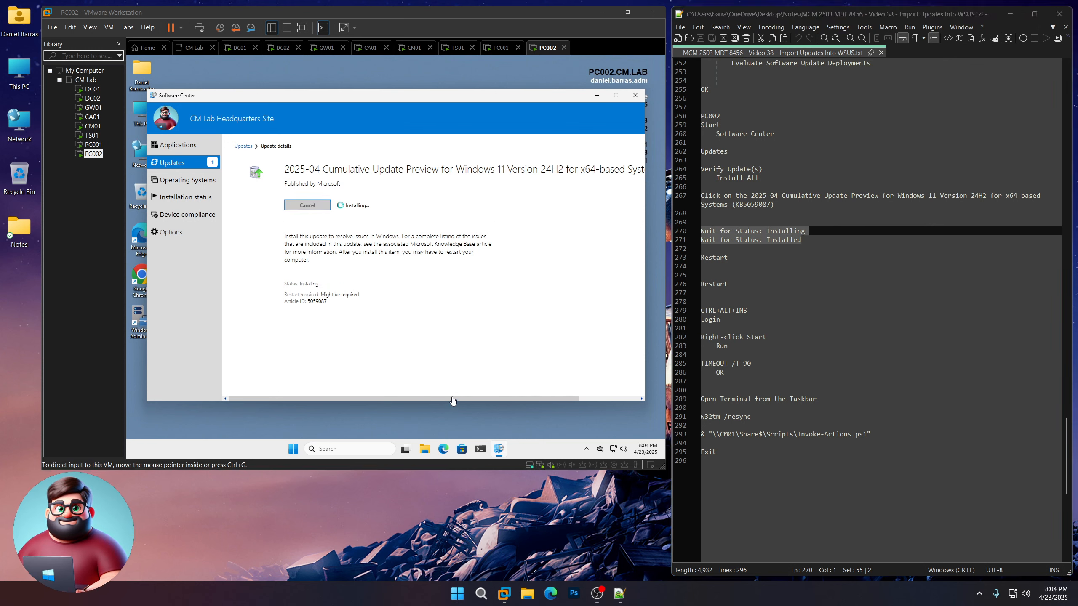
left_click(327, 318)
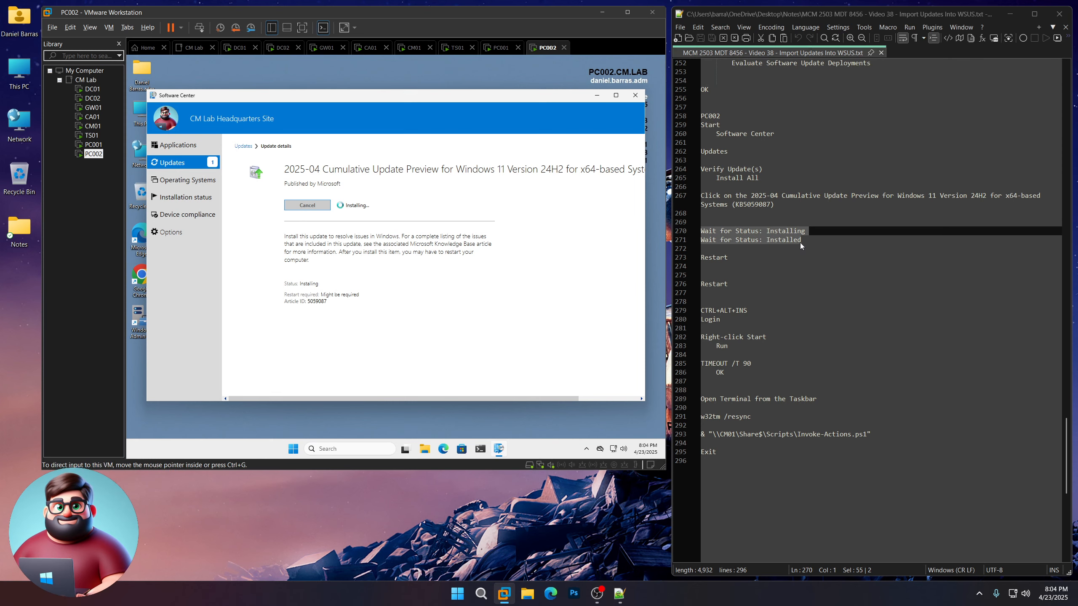
left_click(565, 514)
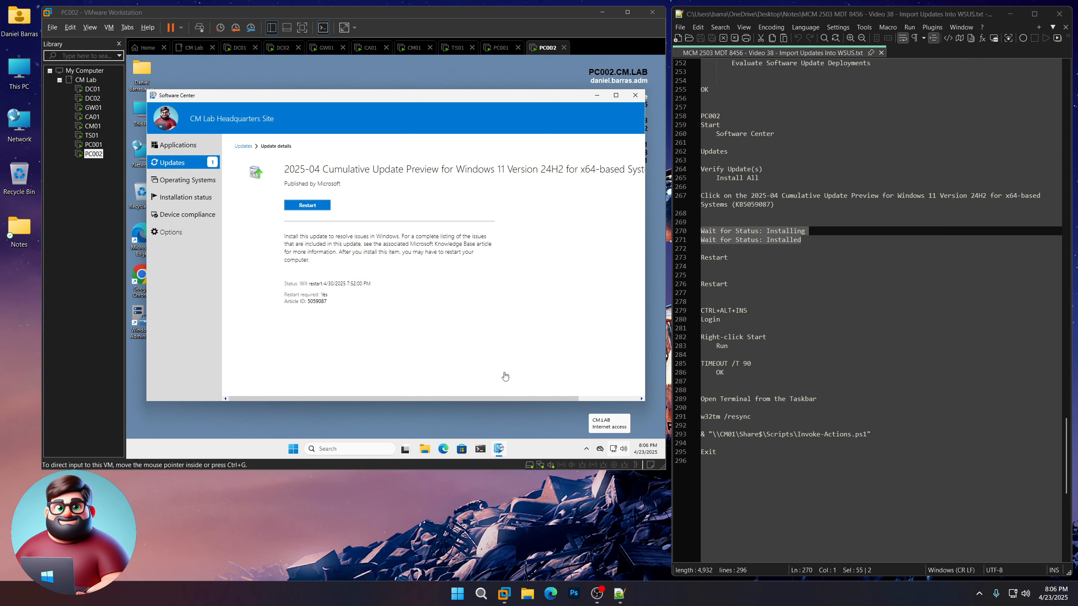
left_click(503, 375)
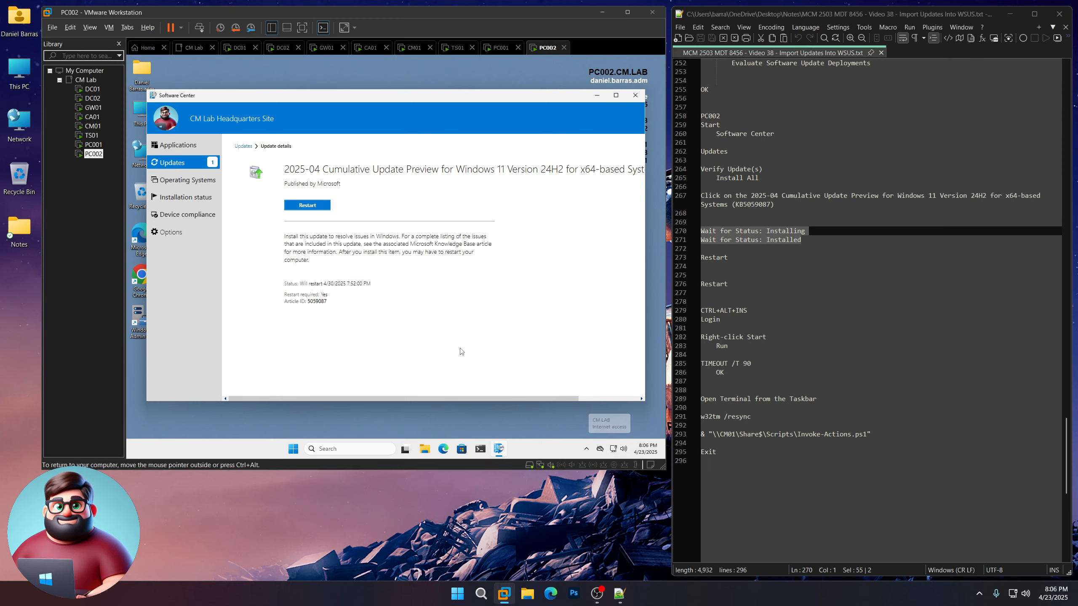
Restart PC002 from the KB5059087 update details and confirm the restart.
left_click_drag(733, 250, 700, 258)
left_click(308, 206)
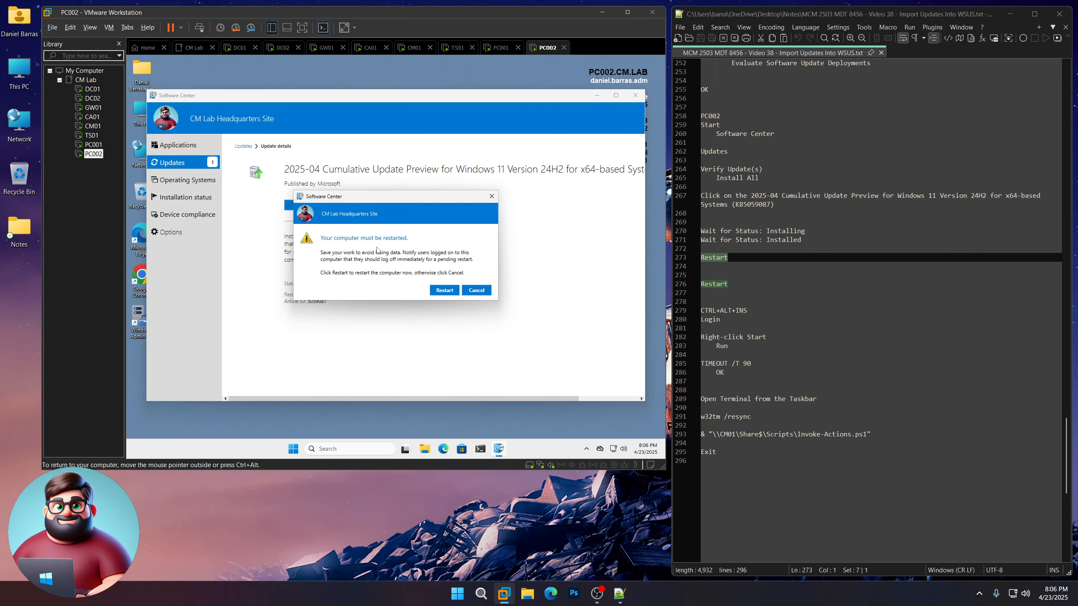
left_click(441, 291)
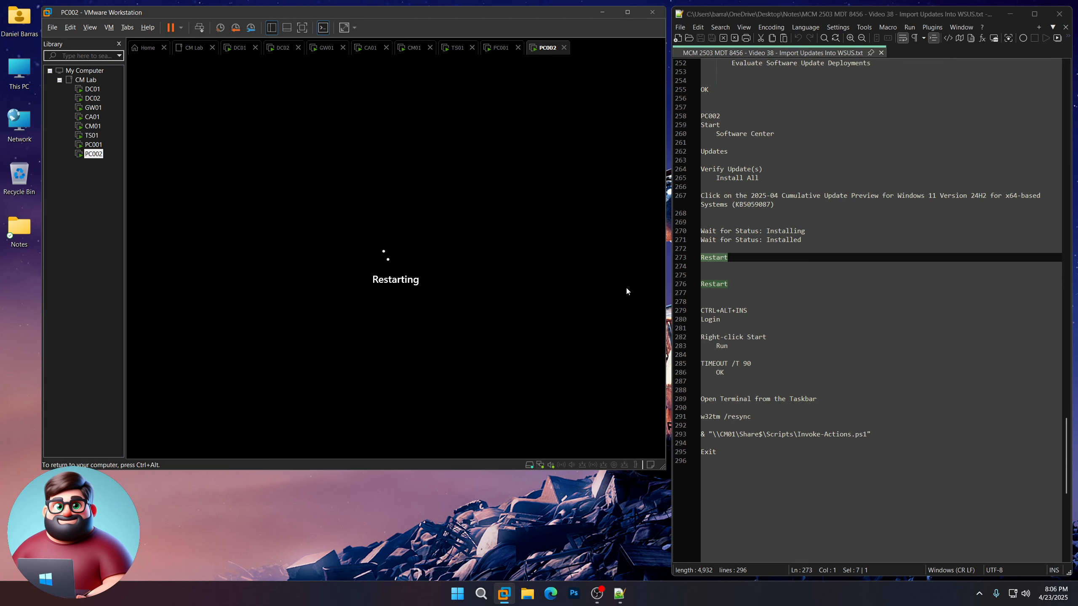
Unlock the restarted PC002 and sign in by entering the administrator account password.
scroll(736, 184, "down", 6)
left_click_drag(732, 164, 686, 151)
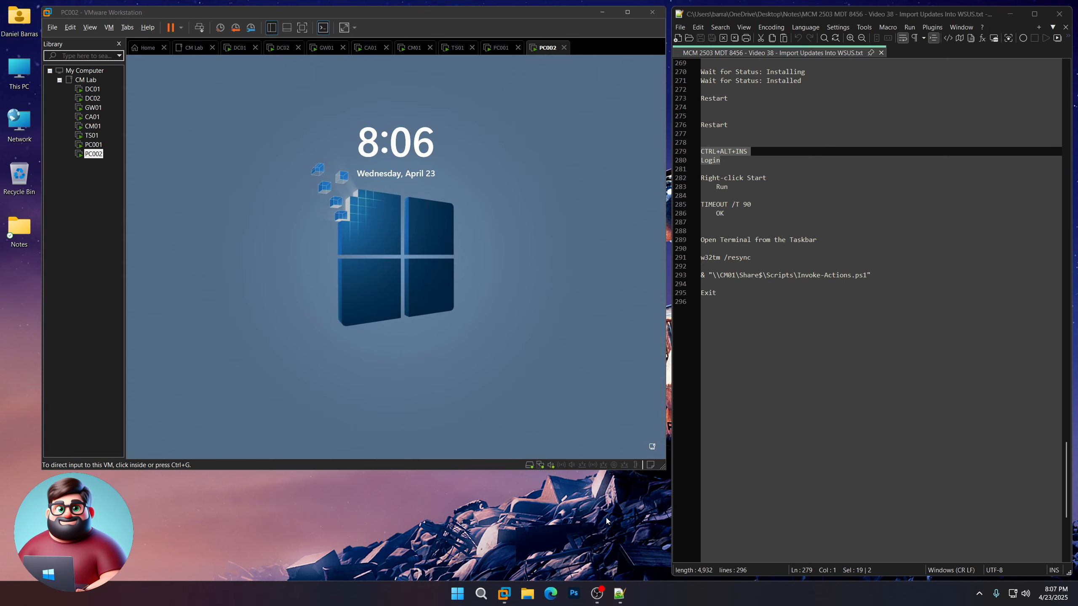
left_click(491, 308)
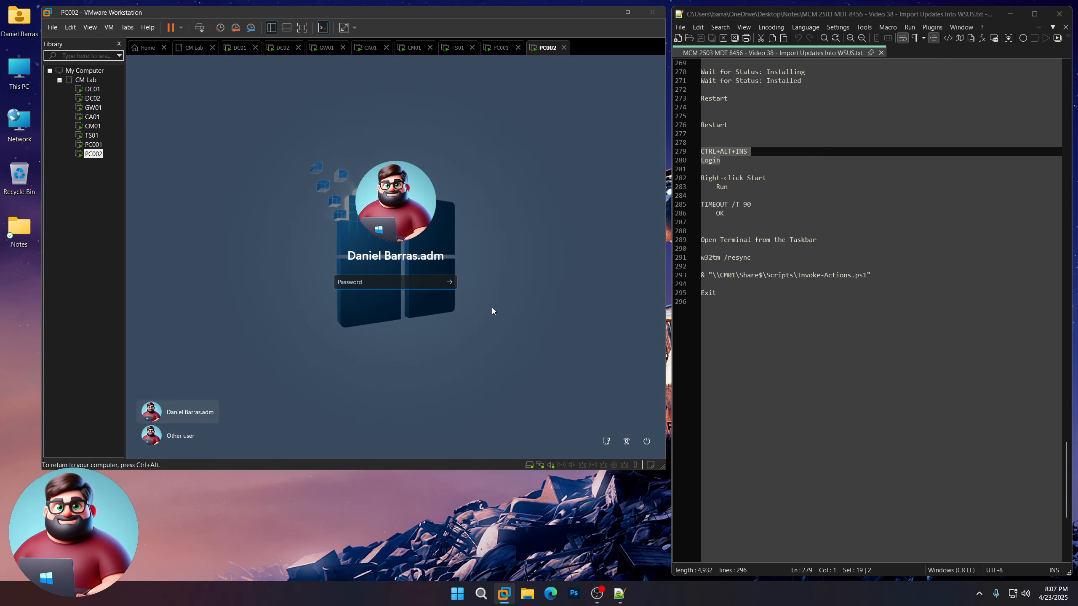
type("•••••••••")
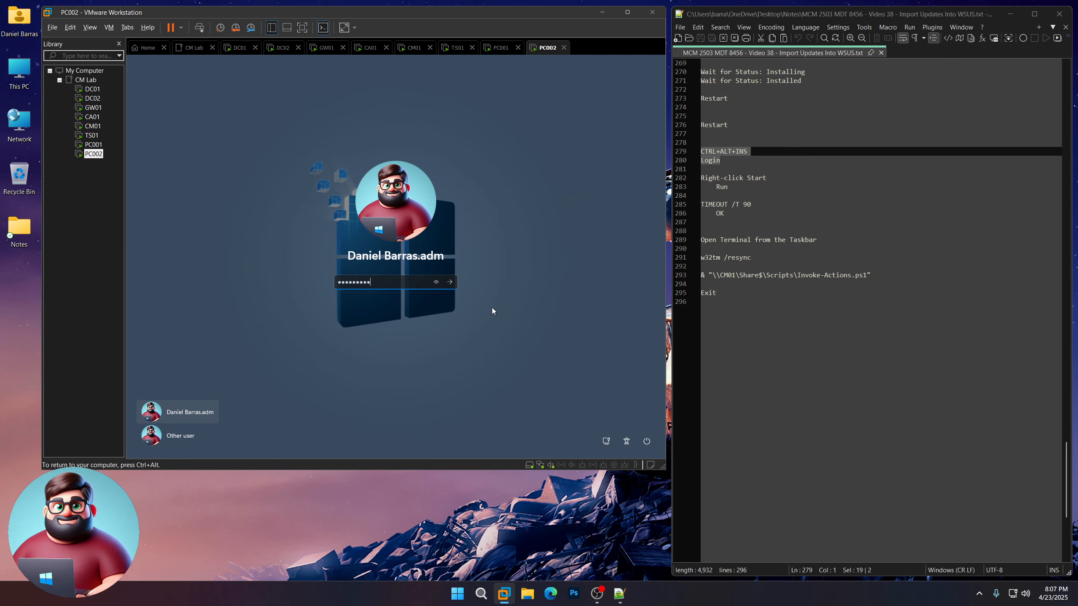
type("•••••••")
key("Return")
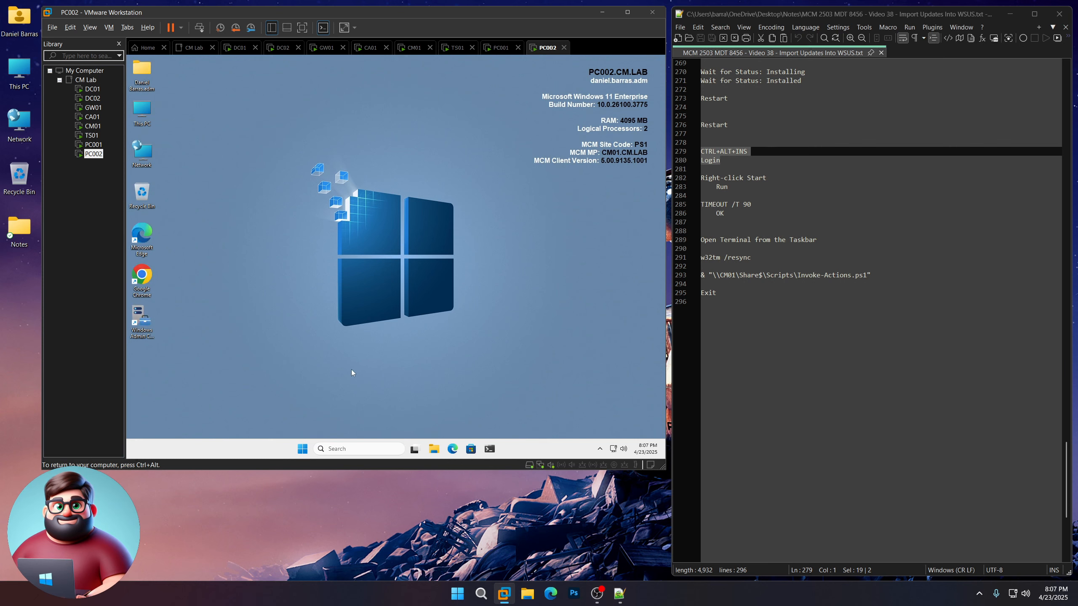
Run TIMEOUT /T 90 from the Run dialog on PC002 and wait for the countdown.
right_click(304, 449)
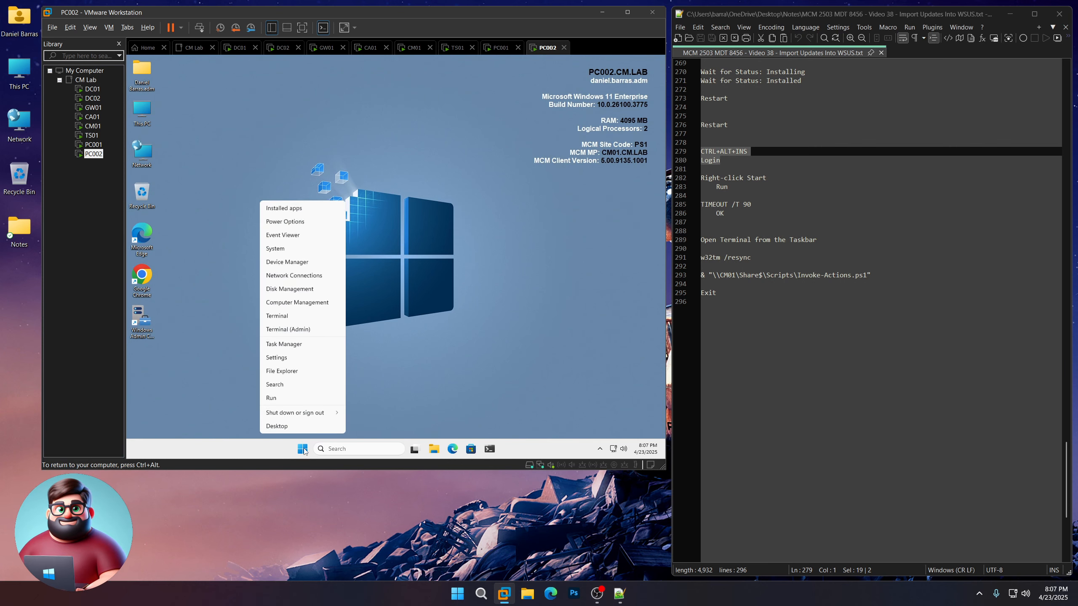
left_click(291, 403)
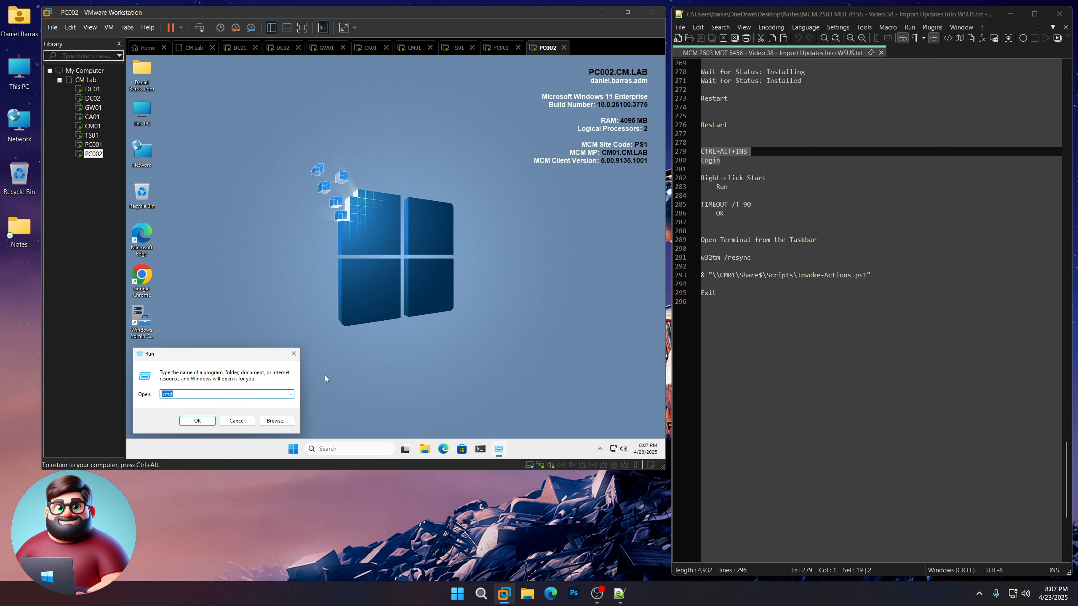
type("TIM")
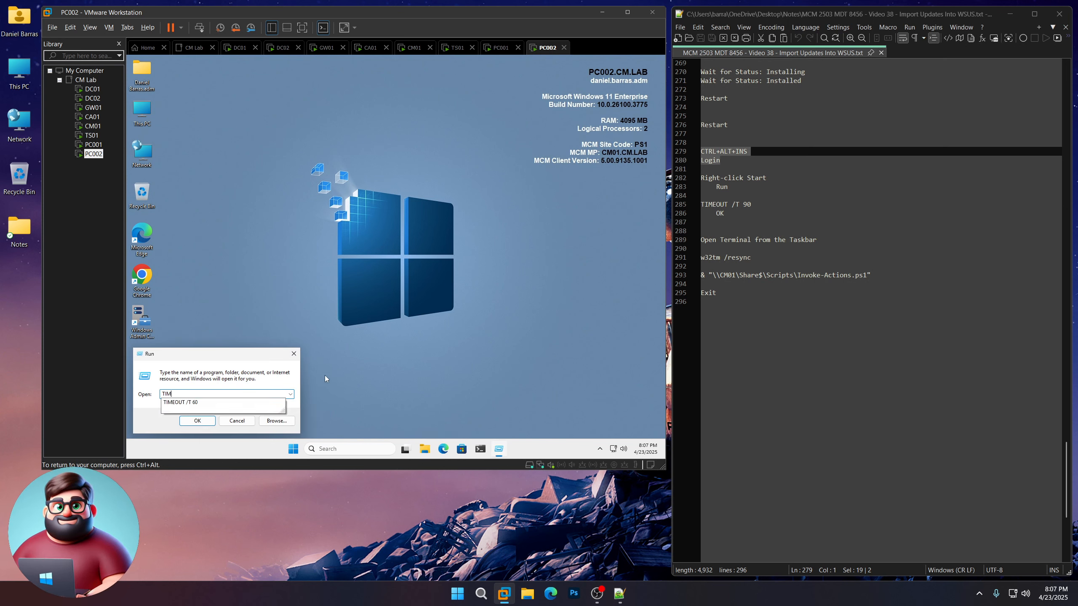
type("EOUT /T 90")
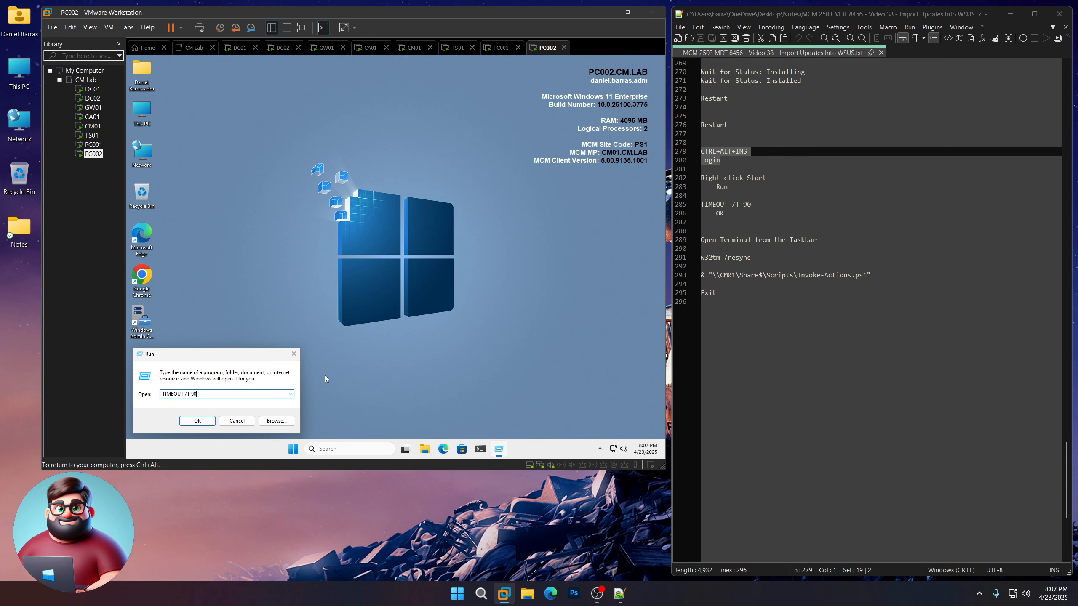
key("Return")
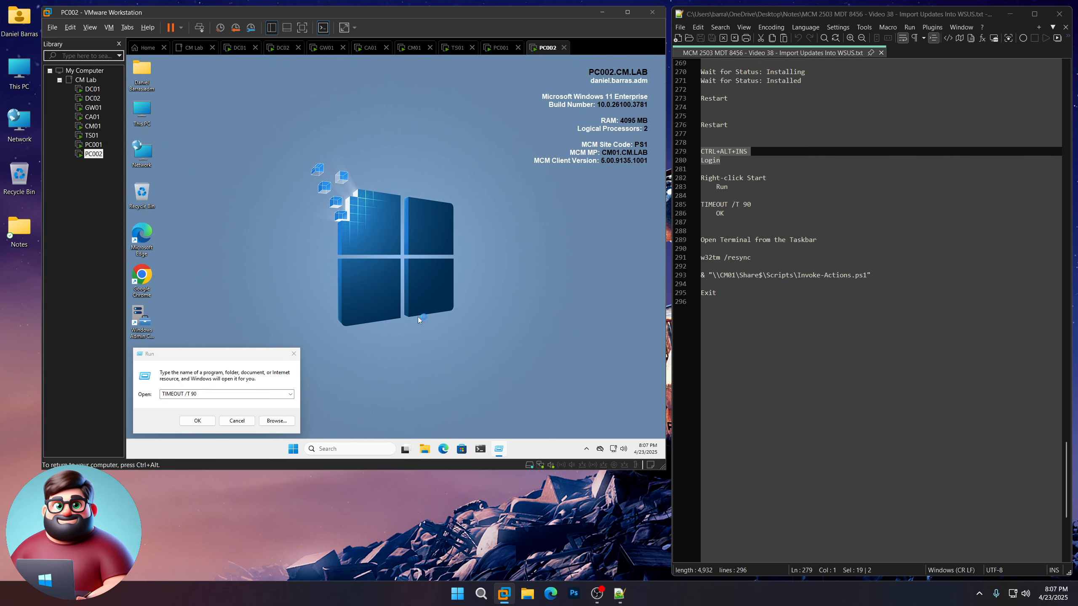
left_click(198, 421)
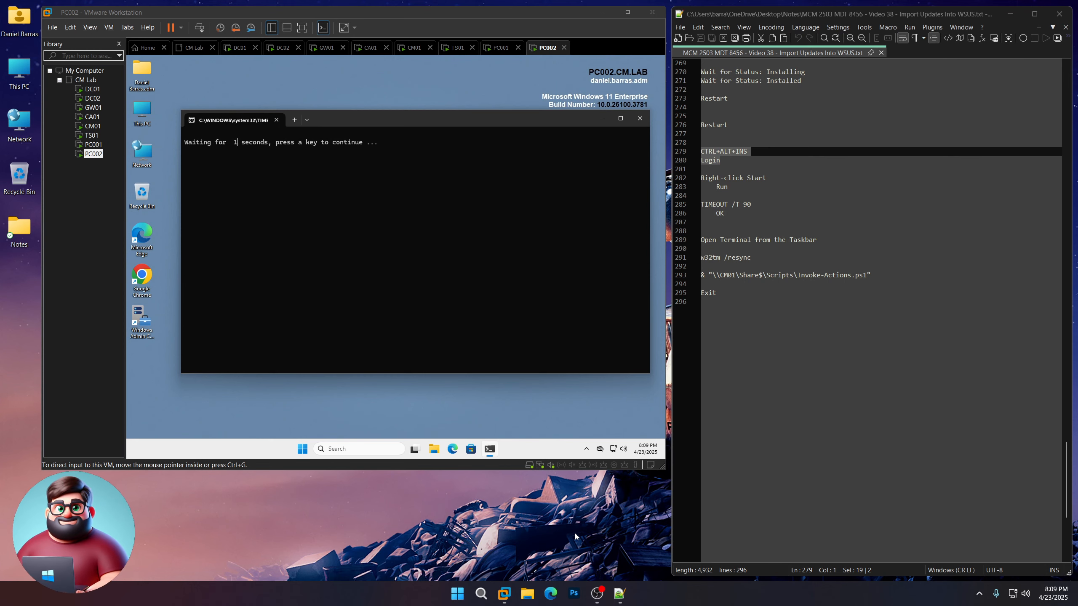
Copy w32tm /resync, the "\\CM01\Share$\Scripts\Invoke-Actions.ps1" call and Exit from the notes and run them in PC002's Terminal.
left_click(490, 449)
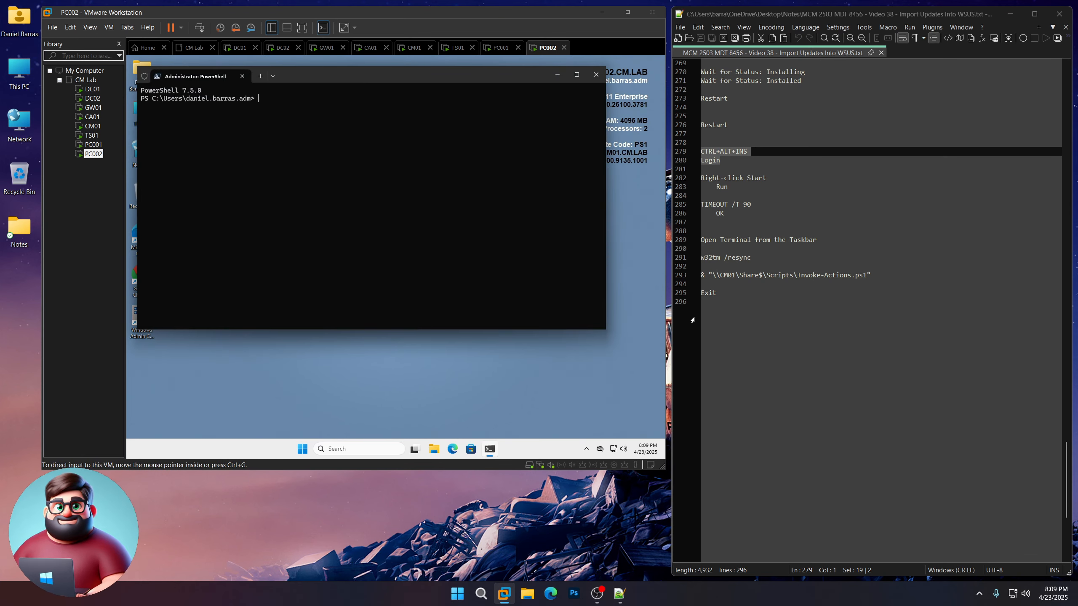
left_click_drag(721, 293, 703, 258)
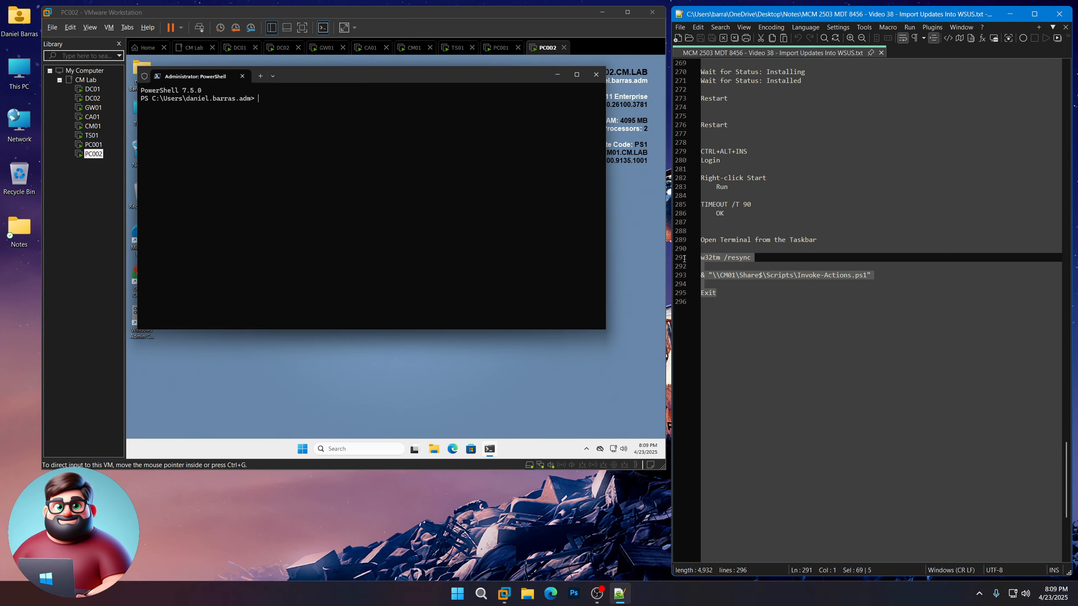
right_click(713, 258)
left_click(739, 275)
right_click(324, 161)
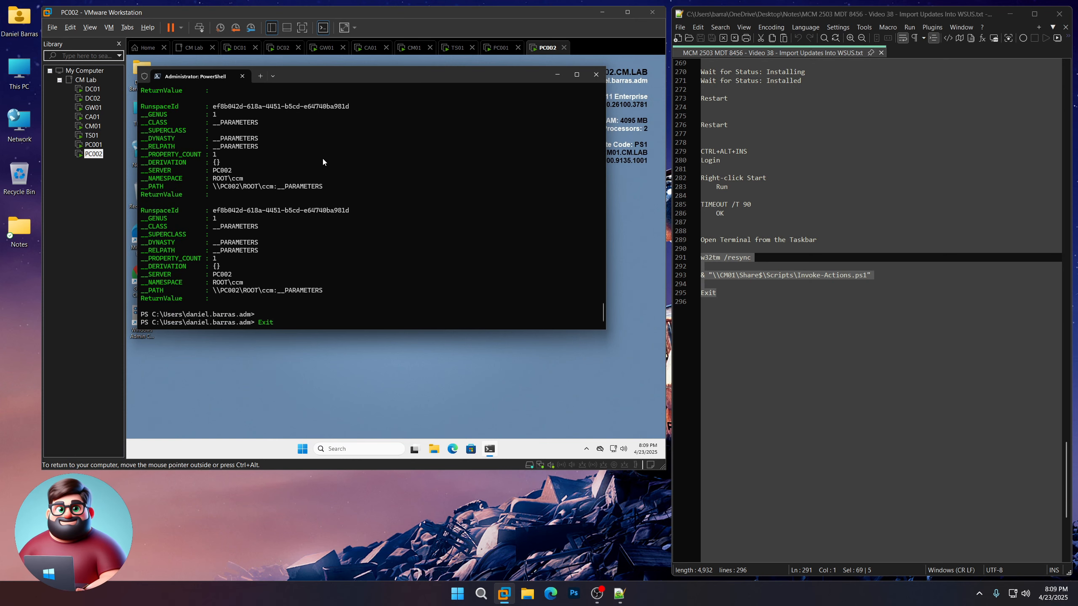
key("Return")
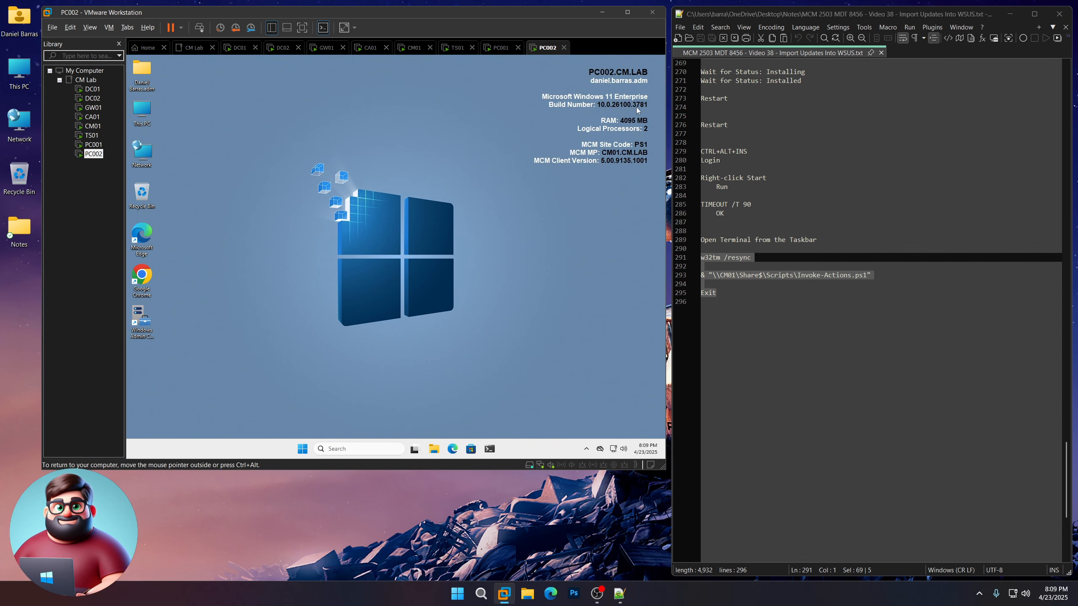
Switch to the CM01 virtual machine and clear the device selection in the Devices list.
left_click(93, 126)
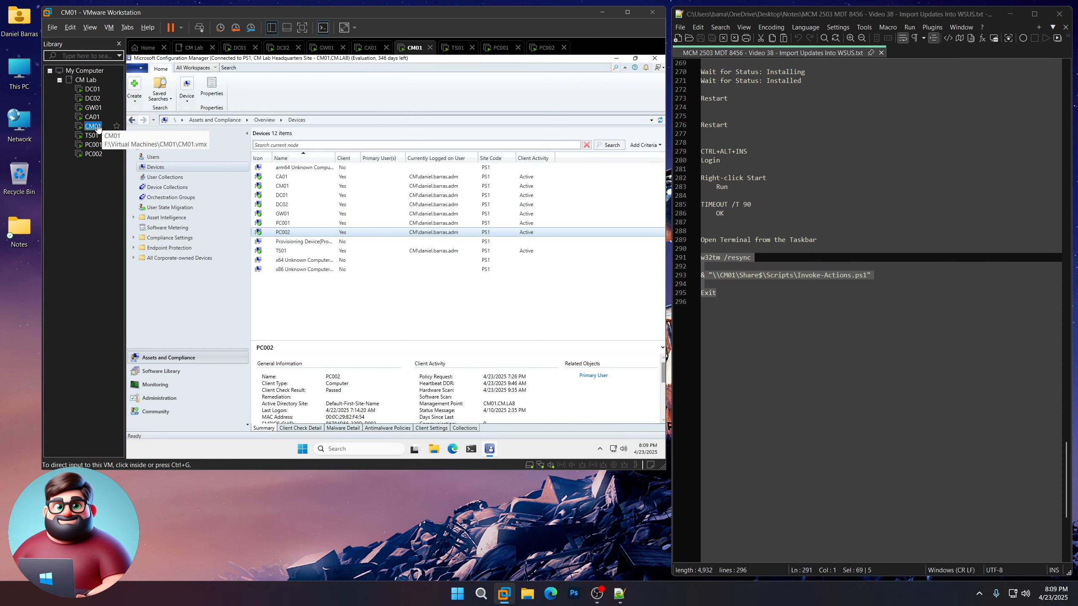
left_click(357, 308)
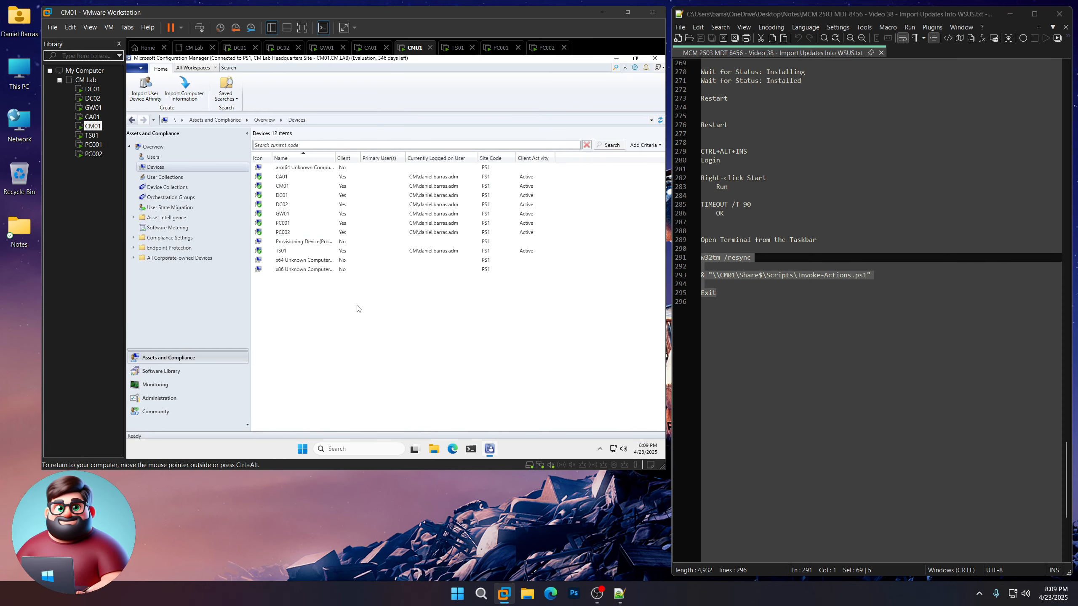